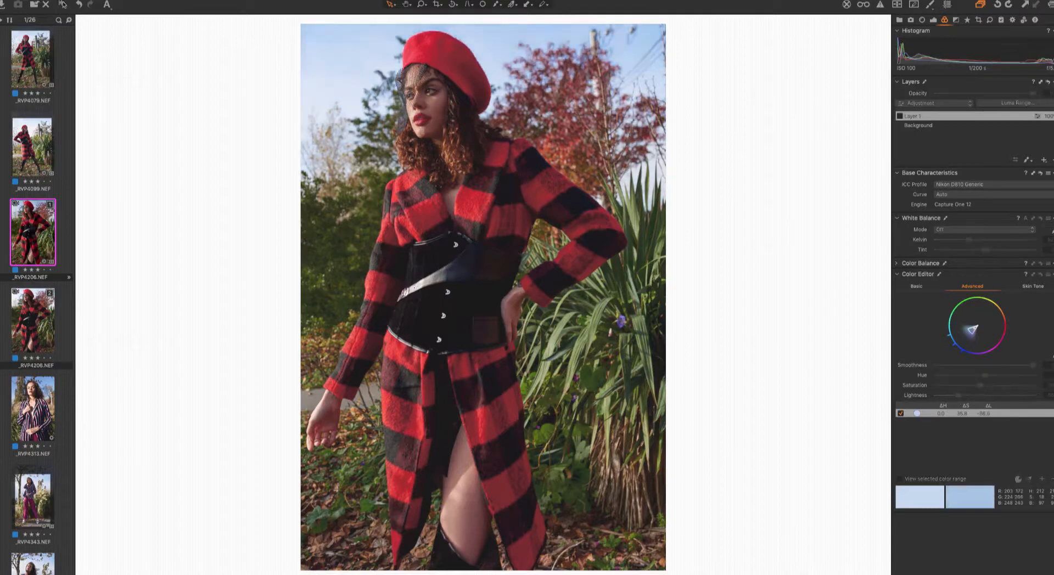
Compare the photo with and without its adjustments, including the effect of Layer 1.
left_click(934, 20)
left_click(62, 5, "alt")
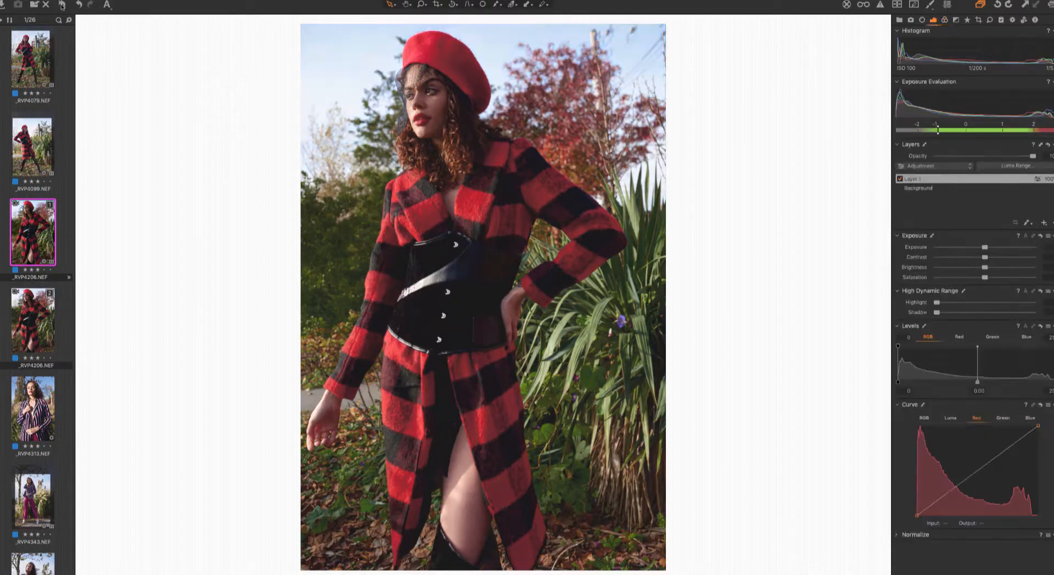
left_click(900, 179)
left_click(900, 179)
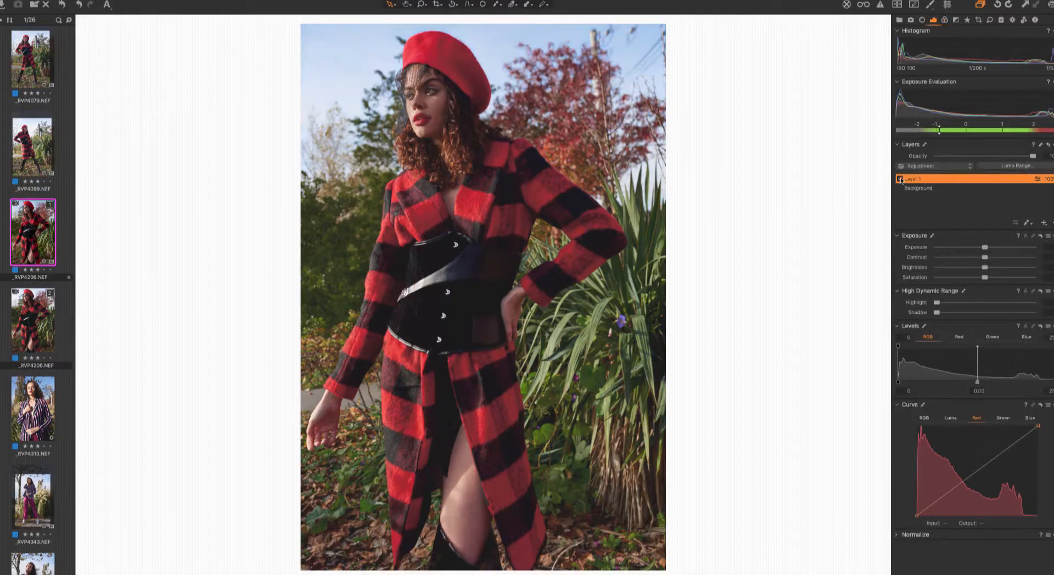
Select the Background layer and review its exposure, color and detail adjustments.
left_click(919, 189)
left_click(945, 20)
left_click(952, 118)
left_click(953, 125)
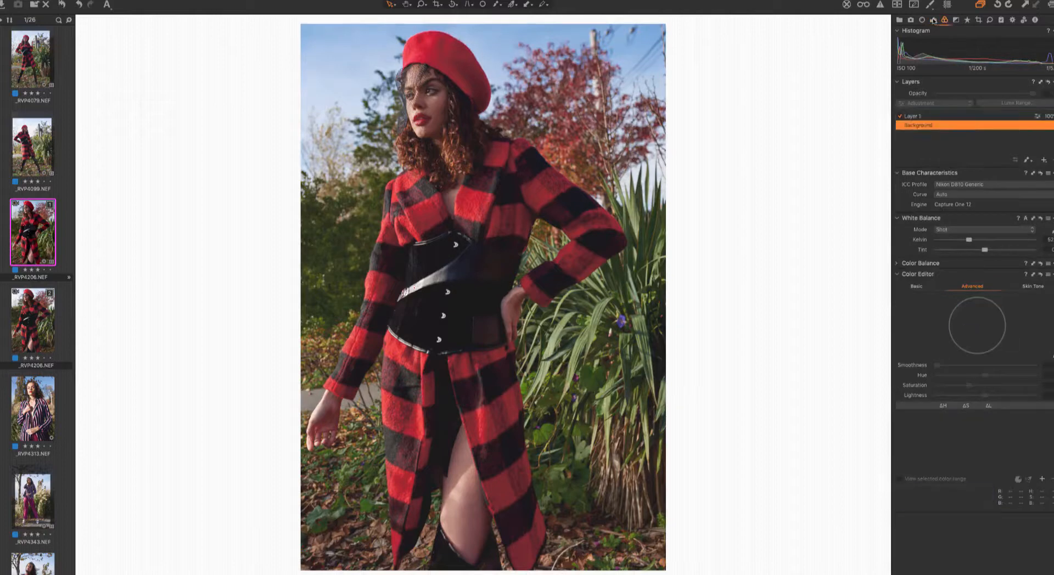
left_click(934, 20)
left_click(944, 21)
left_click(955, 21)
left_click(989, 21)
Enable the PSre - BetaRGB process recipe and set the output naming format to the PSre preset.
left_click(1013, 20)
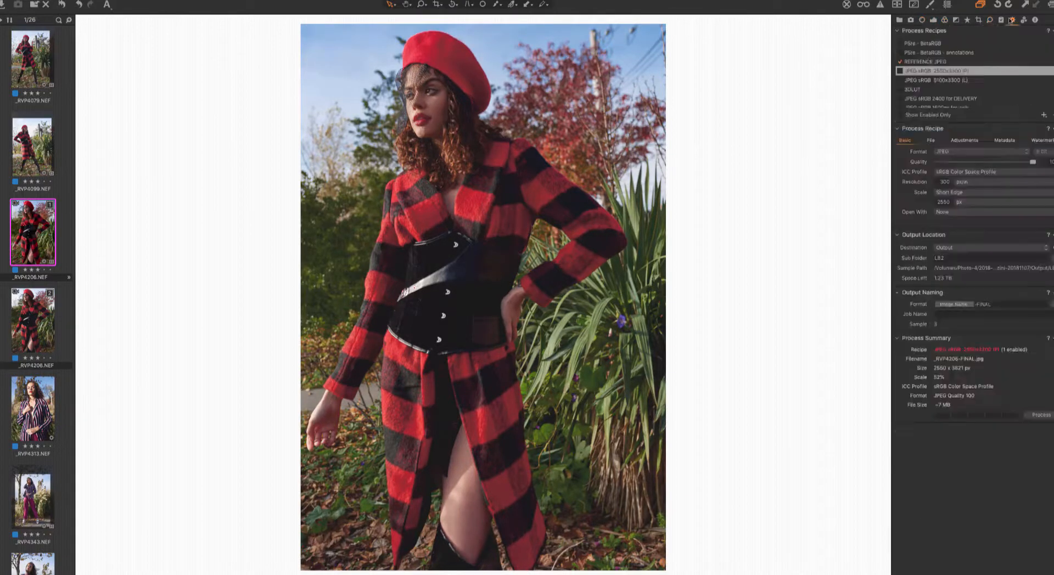
left_click(899, 44)
left_click(1052, 304)
left_click(588, 84)
left_click(582, 110)
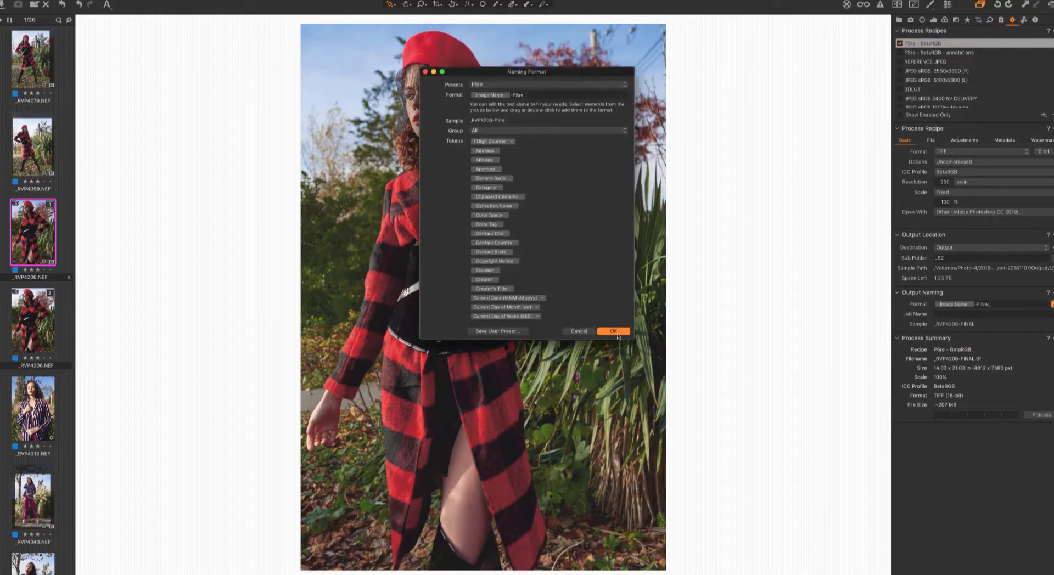
left_click(615, 332)
Process the photo as a TIFF, close the opened file in Photoshop and switch back to Capture One.
left_click(1039, 415)
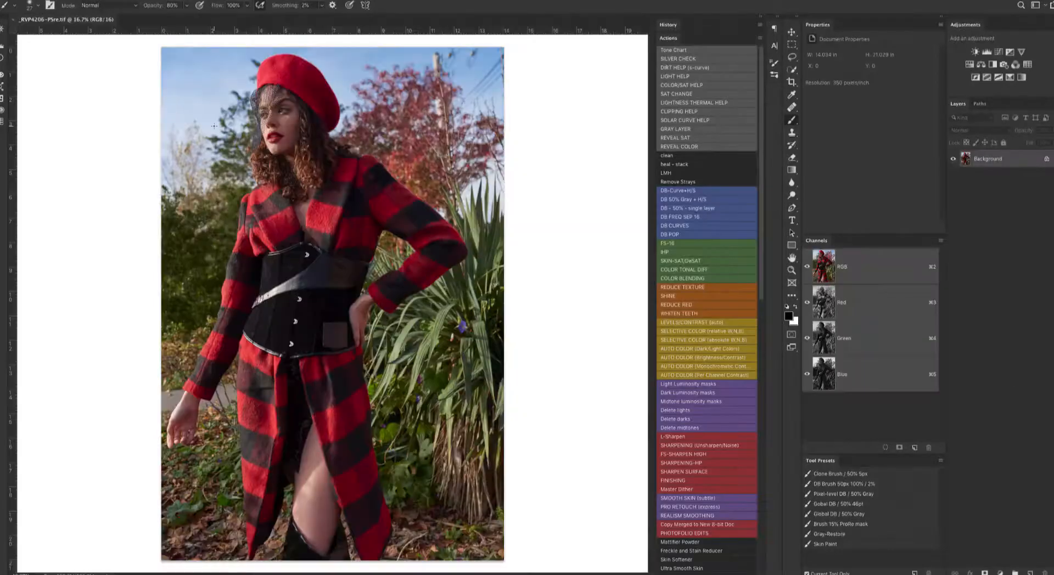
left_click(12, 20)
key("super+Tab")
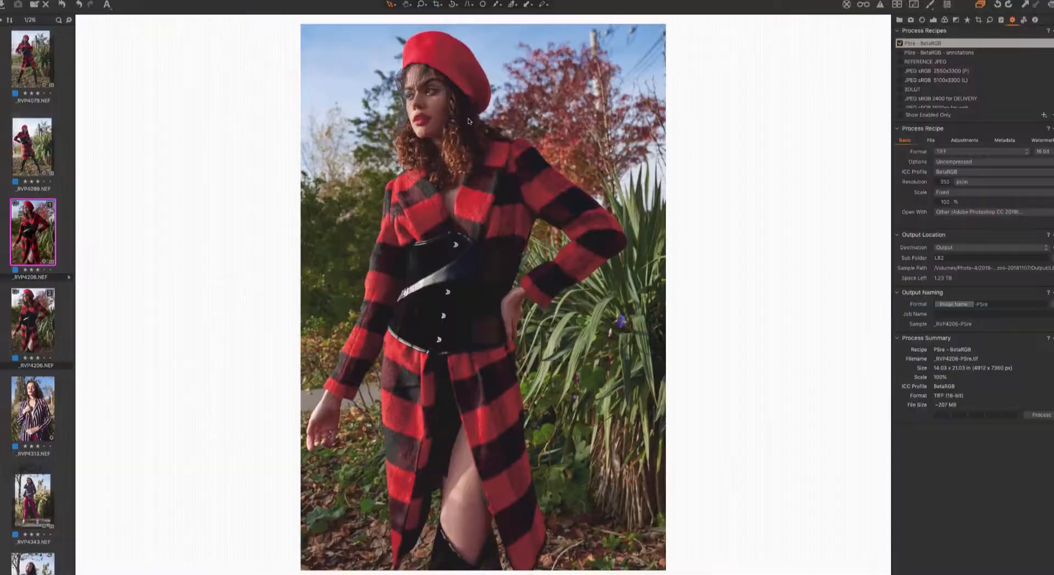
Remove the first skin blemishes on the model's cheek and chin with spot removal.
left_click(932, 21)
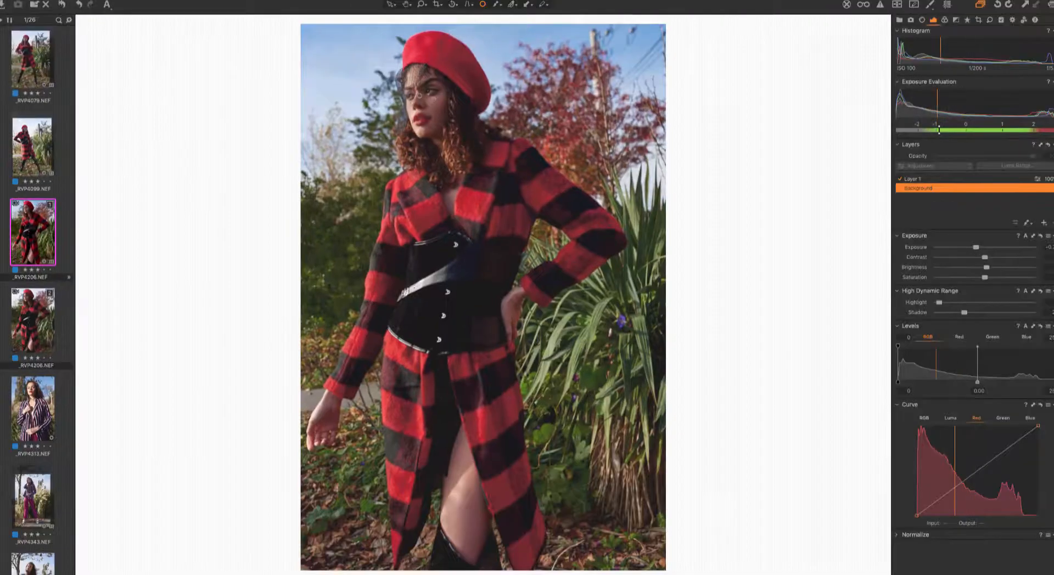
double_click(433, 93)
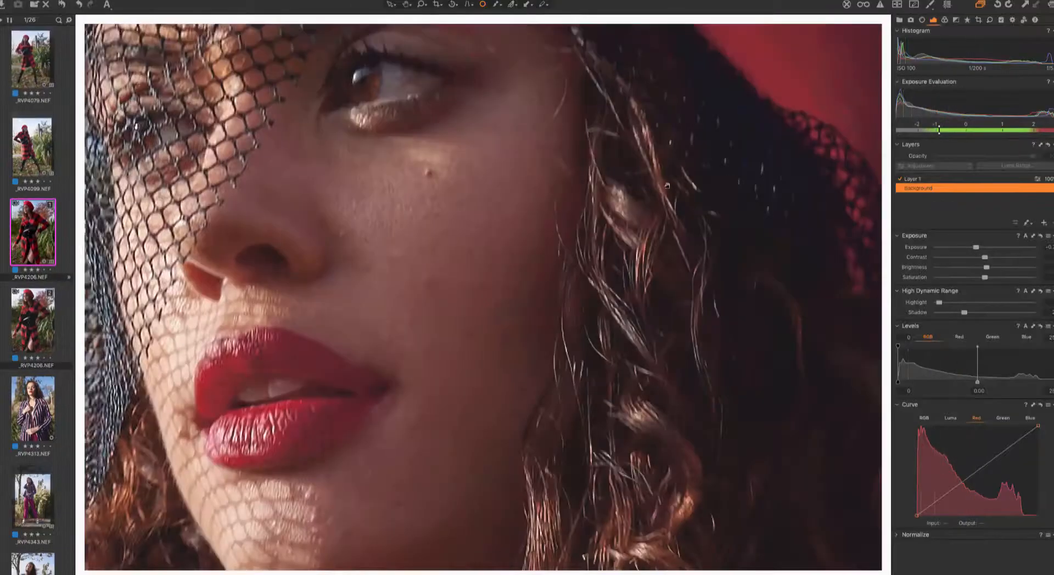
left_click_drag(384, 231, 476, 202)
left_click(433, 201)
left_click(481, 288)
left_click(463, 440)
left_click(476, 475)
left_click(431, 501)
left_click(401, 457)
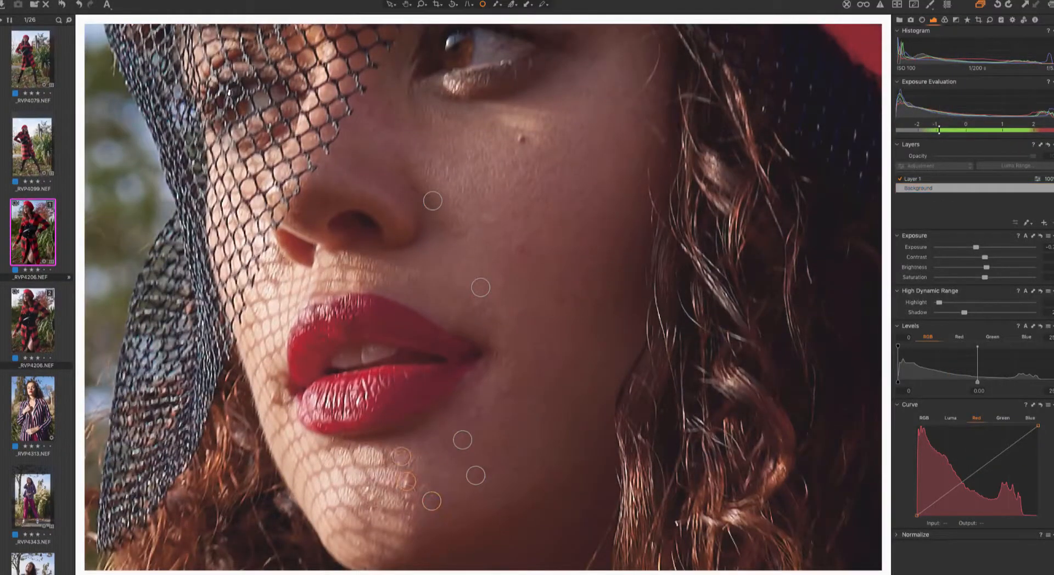
Remove the remaining blemishes on the lower chin, beside the mouth and across the cheek with spot removal.
left_click(407, 481)
left_click(408, 506)
left_click(407, 529)
left_click(408, 517)
left_click(501, 284)
left_click(516, 312)
left_click(460, 232)
left_click(488, 220)
left_click(513, 252)
left_click(561, 300)
left_click(593, 282)
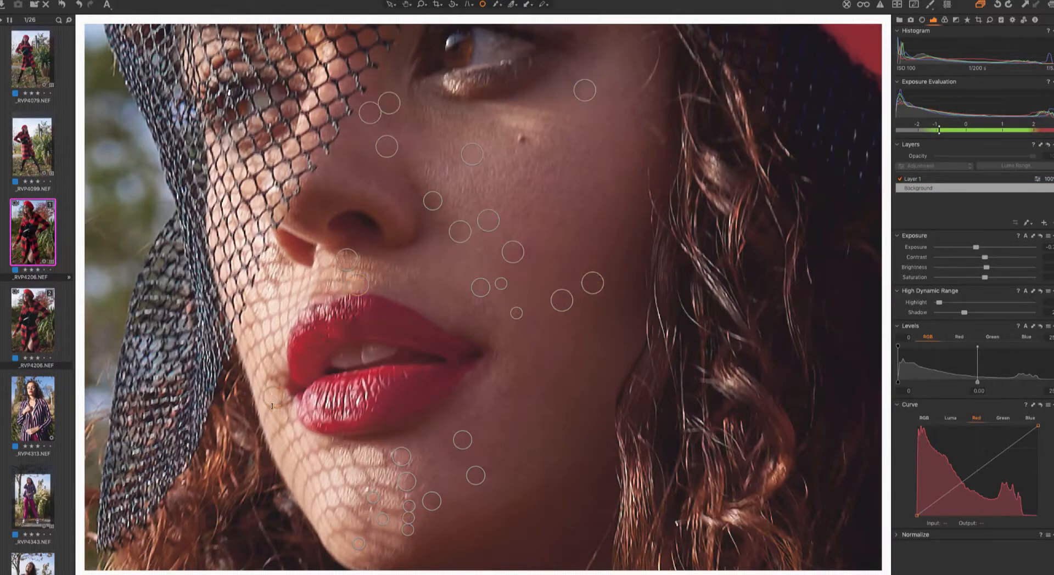
Remove the blemishes around the uncovered eye and on the upper cheek with spot removal.
left_click_drag(434, 285, 458, 491)
left_click(649, 241)
left_click(628, 238)
left_click(514, 330)
left_click(445, 328)
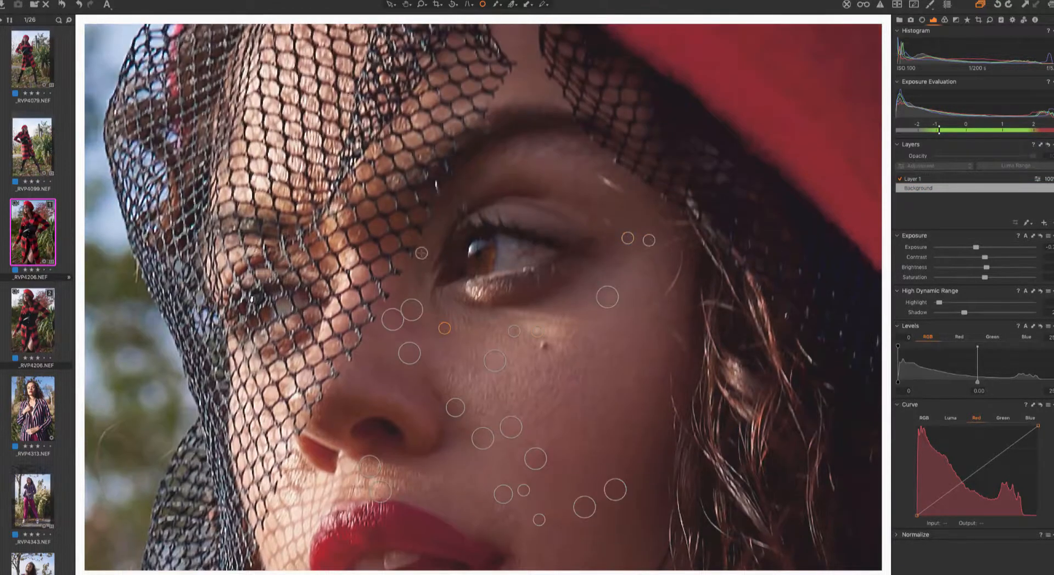
Remove the specks on the upper coat and the lint across the black corset with spot removal.
left_click_drag(421, 253, 432, 525)
scroll(438, 219, "down", 3)
left_click_drag(438, 218, 458, 33)
left_click(687, 238)
left_click_drag(510, 538, 522, 358)
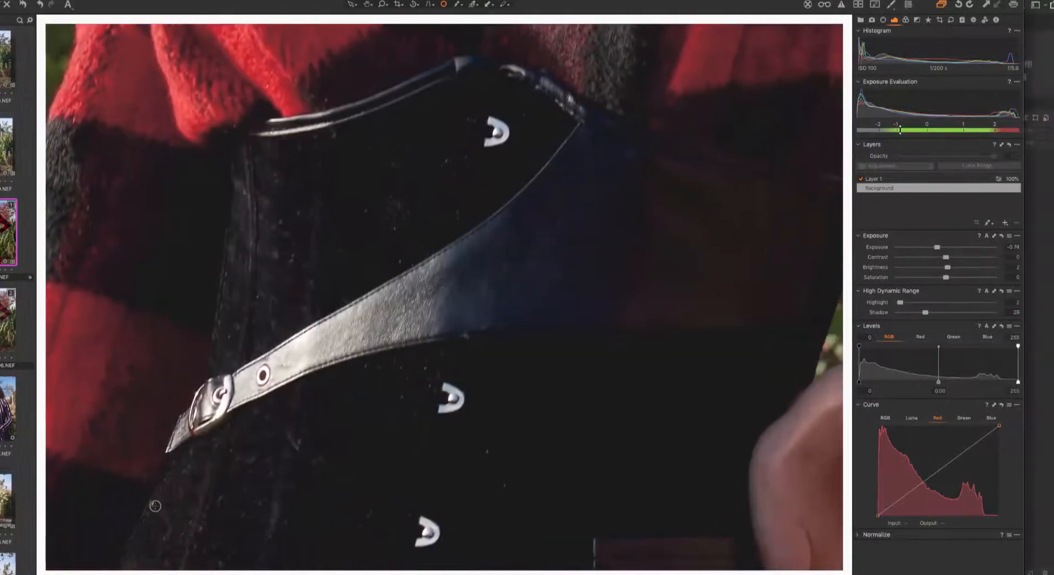
left_click(196, 507)
left_click(259, 502)
left_click(524, 451)
left_click(544, 488)
left_click(562, 487)
left_click(538, 538)
left_click(549, 552)
left_click(492, 495)
Remove the skin blemishes on the model's exposed leg with spot removal.
scroll(423, 188, "down", 6)
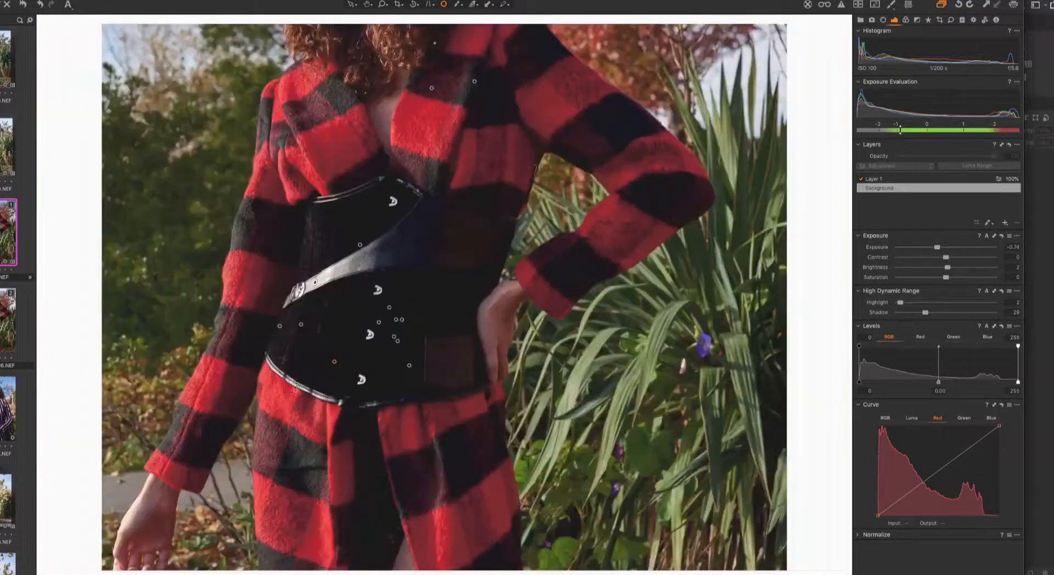
left_click_drag(473, 376, 472, 133)
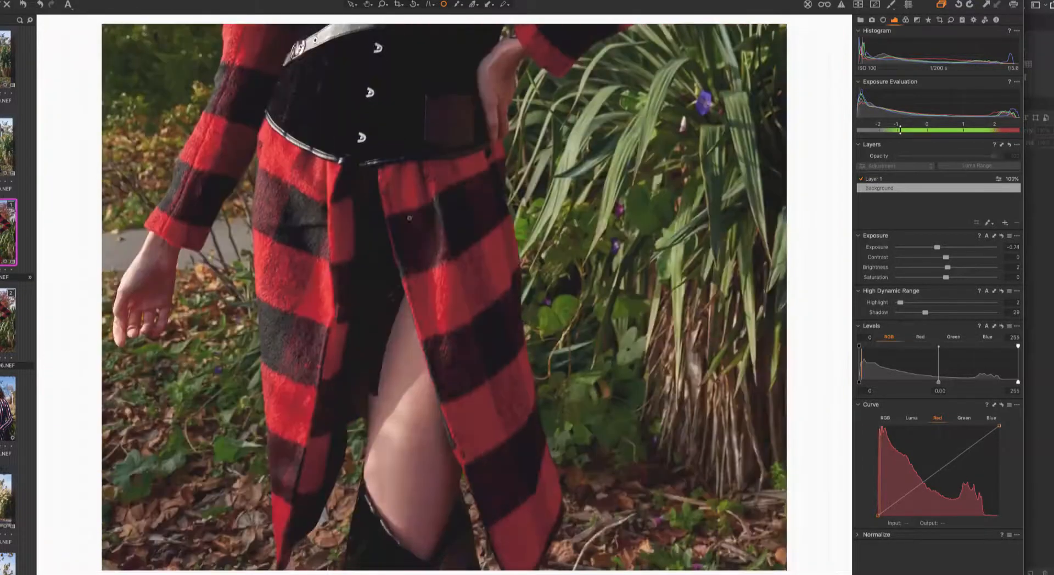
scroll(472, 132, "up", 5)
left_click_drag(395, 532, 568, 50)
left_click_drag(473, 499, 486, 250)
left_click(486, 250)
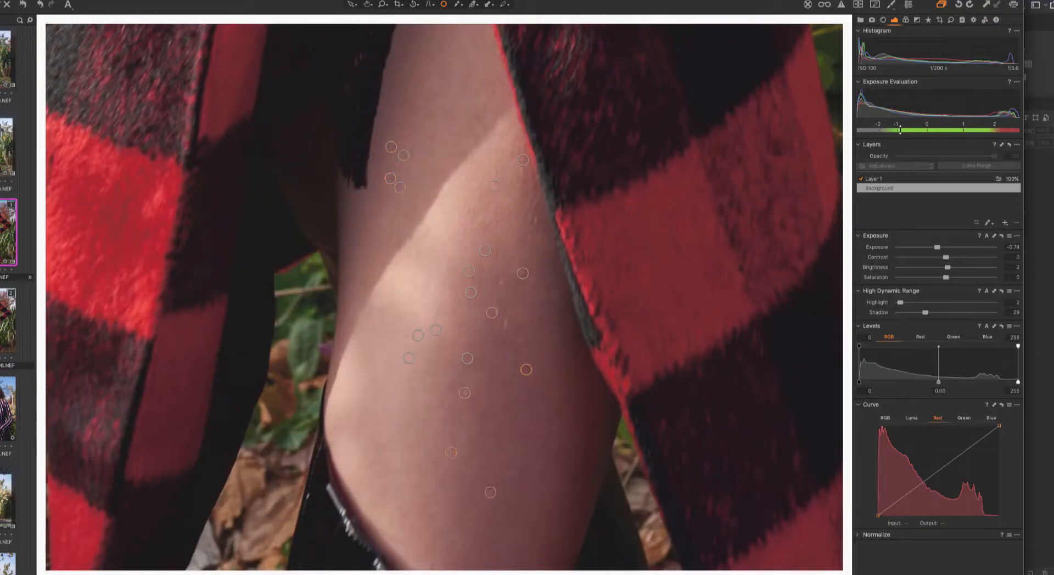
Remove the distracting spot on the path beside the model's lowered hand.
scroll(581, 407, "down", 3)
scroll(581, 406, "down", 3)
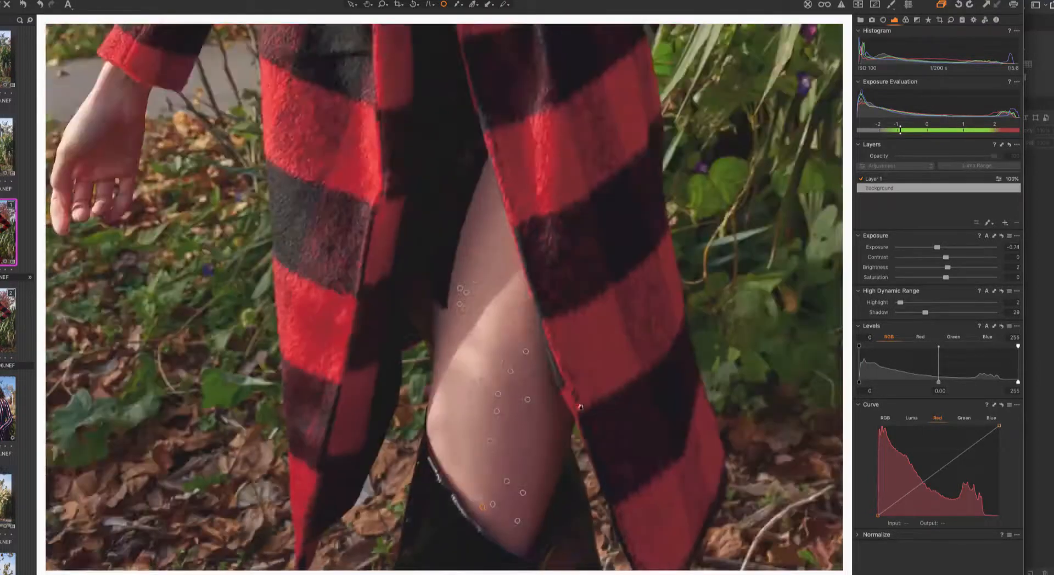
left_click_drag(580, 346, 592, 570)
left_click(71, 297)
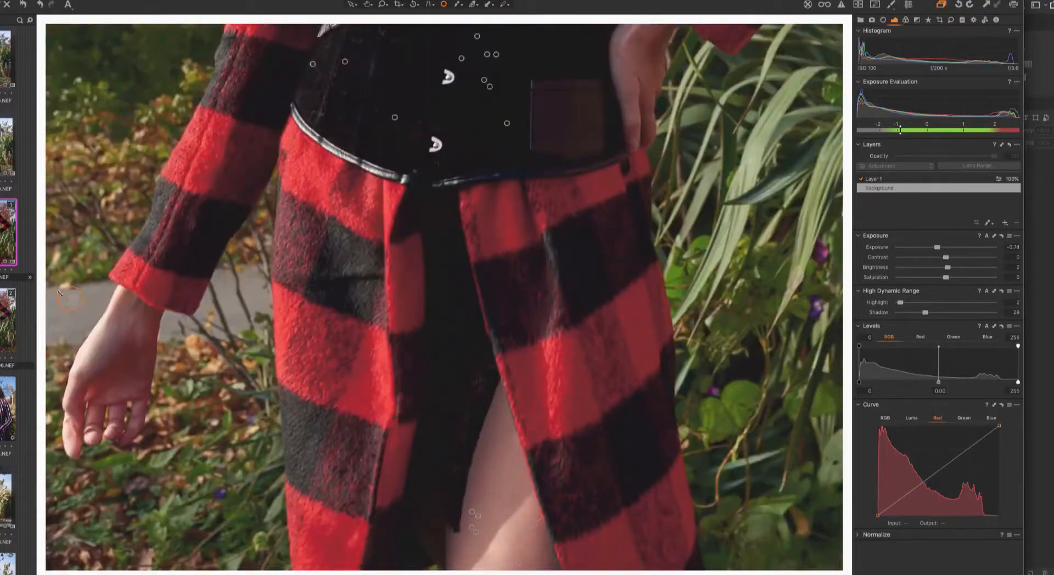
Review the spot corrections over the whole photo and compare the face with and without Spot Removal.
left_click_drag(265, 95, 275, 494)
left_click_drag(554, 137, 384, 448)
left_click_drag(440, 338, 487, 420)
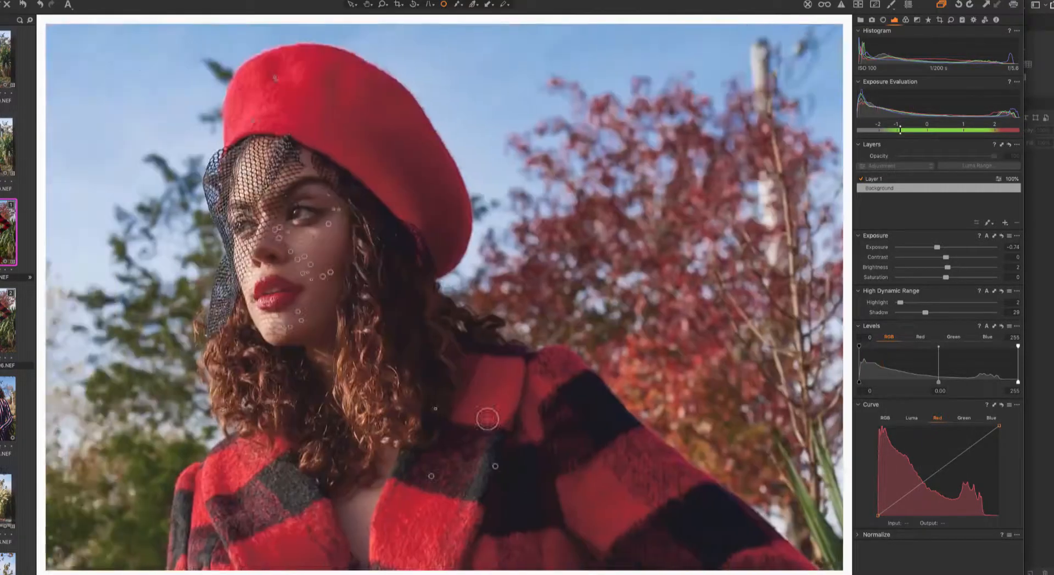
scroll(487, 421, "down", 5)
left_click(973, 20)
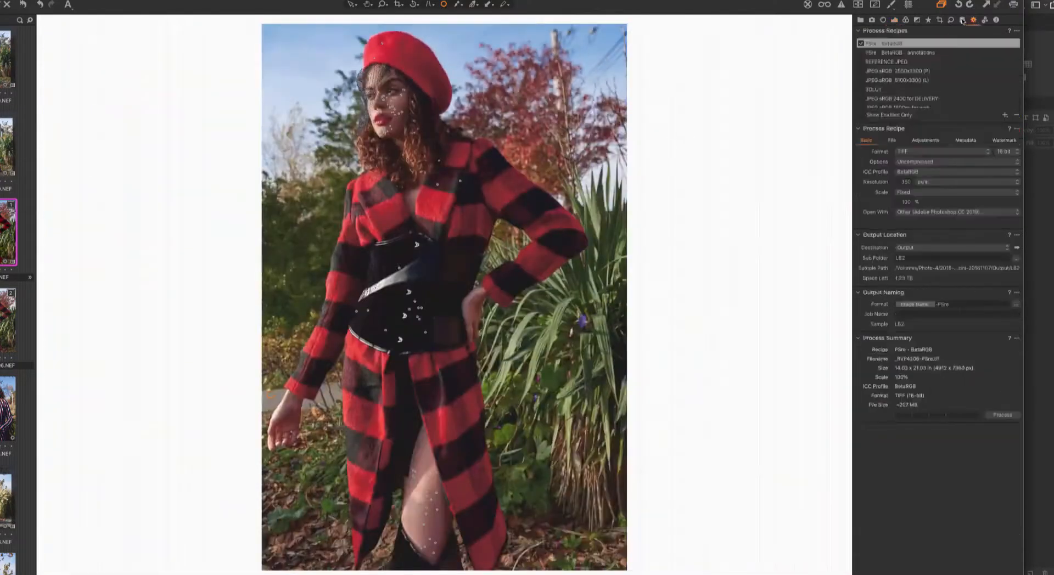
left_click(951, 20)
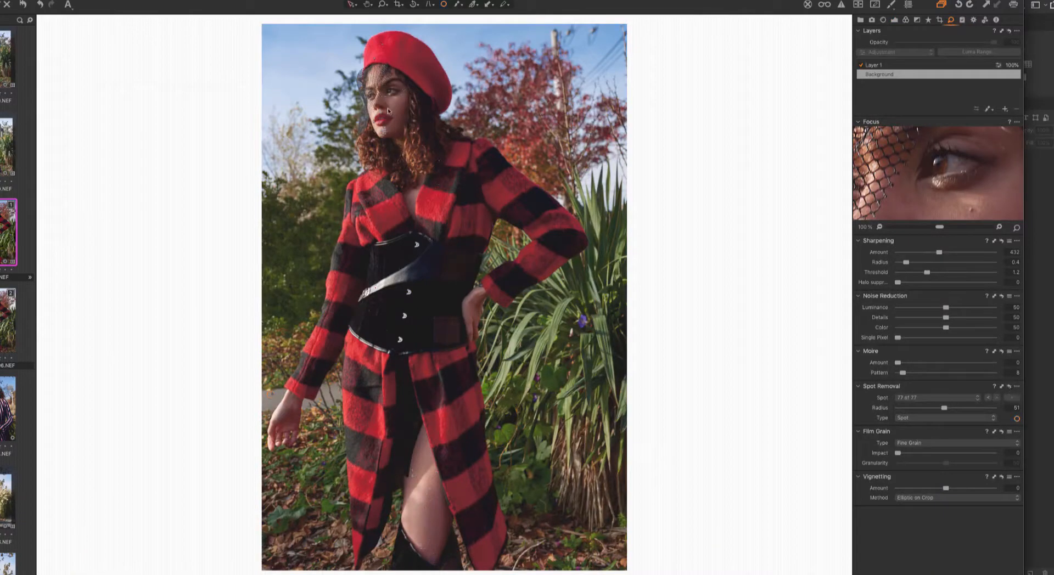
scroll(388, 111, "up", 5)
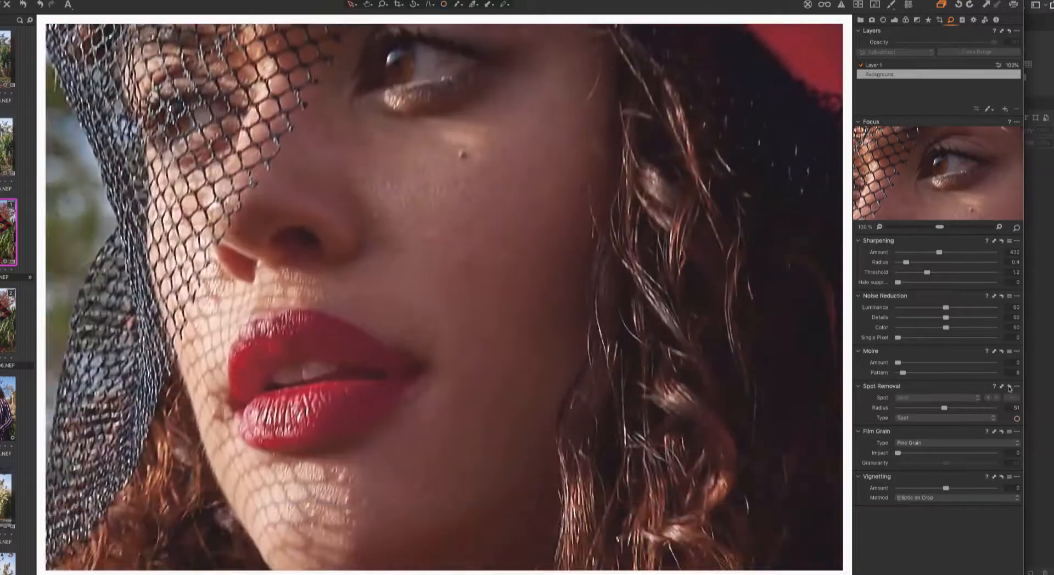
left_click(1009, 388, "alt")
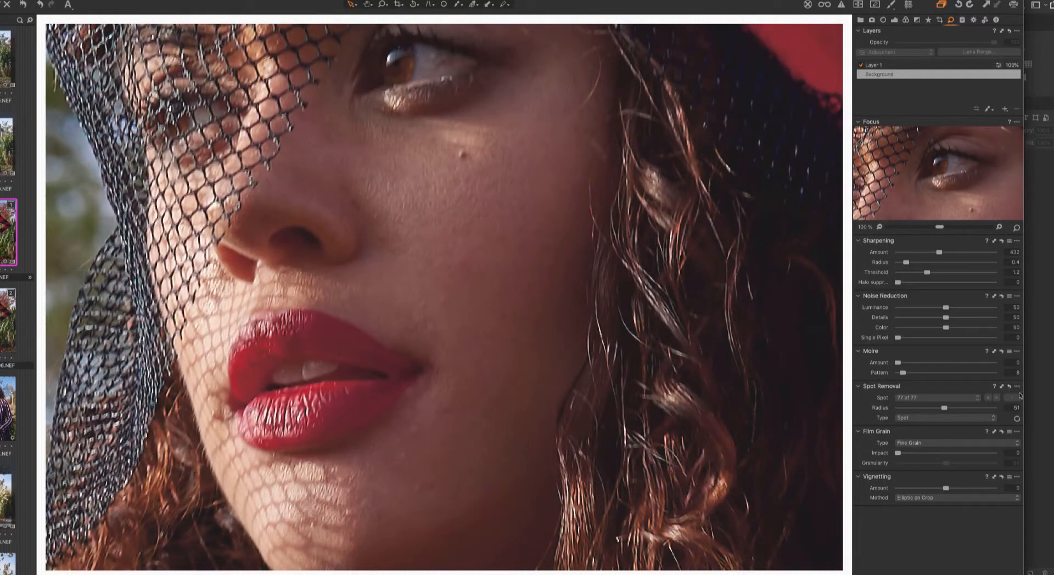
Process the cleaned photo with the PSre - BetaRGB recipe so it opens in Photoshop.
double_click(666, 370)
left_click(973, 20)
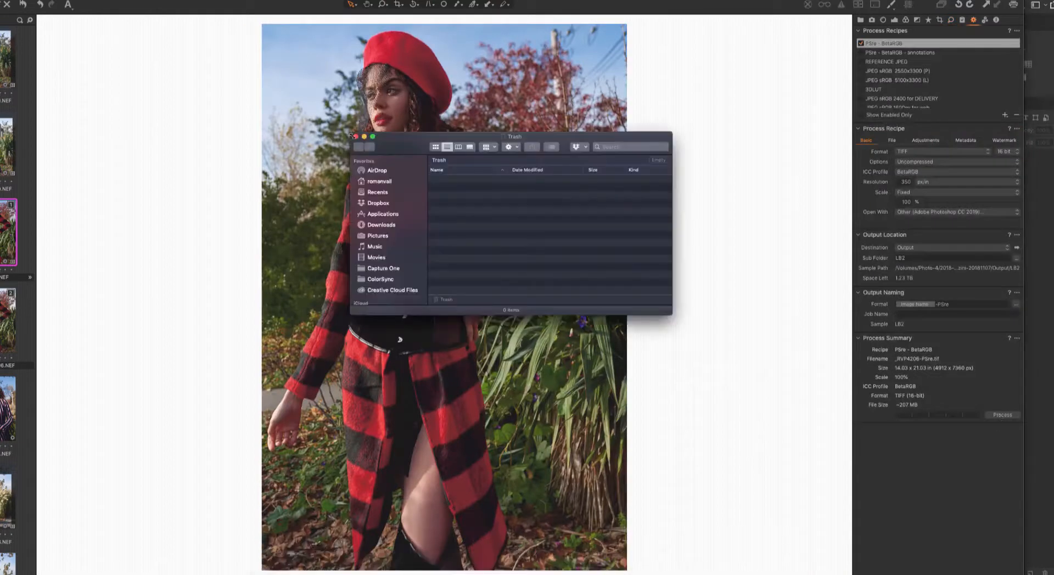
key("super+d")
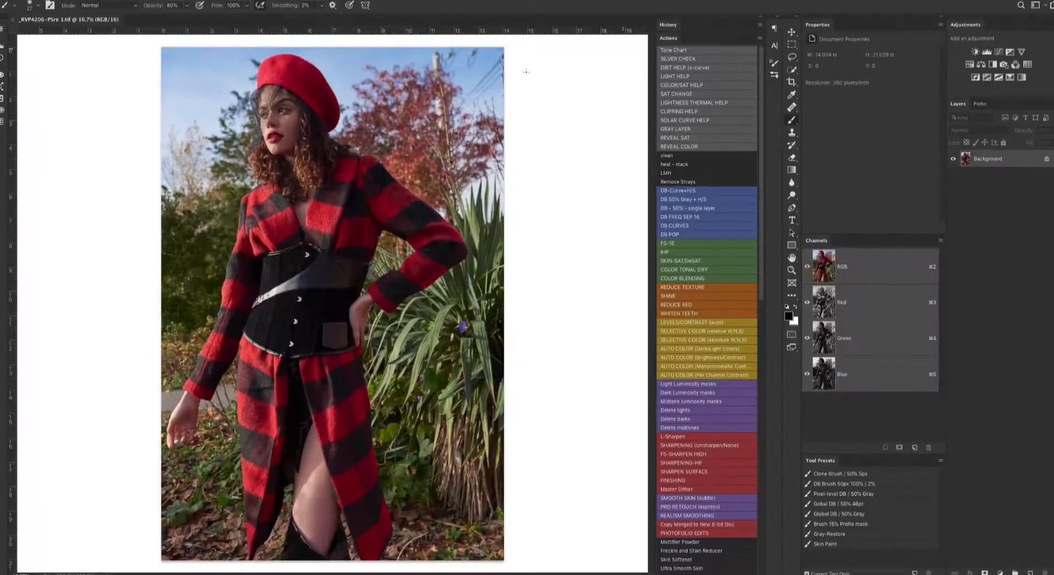
Examine the skin around the lips in the exported TIFF and compare it with the Capture One version.
scroll(283, 129, "up", 10)
key("super+Tab")
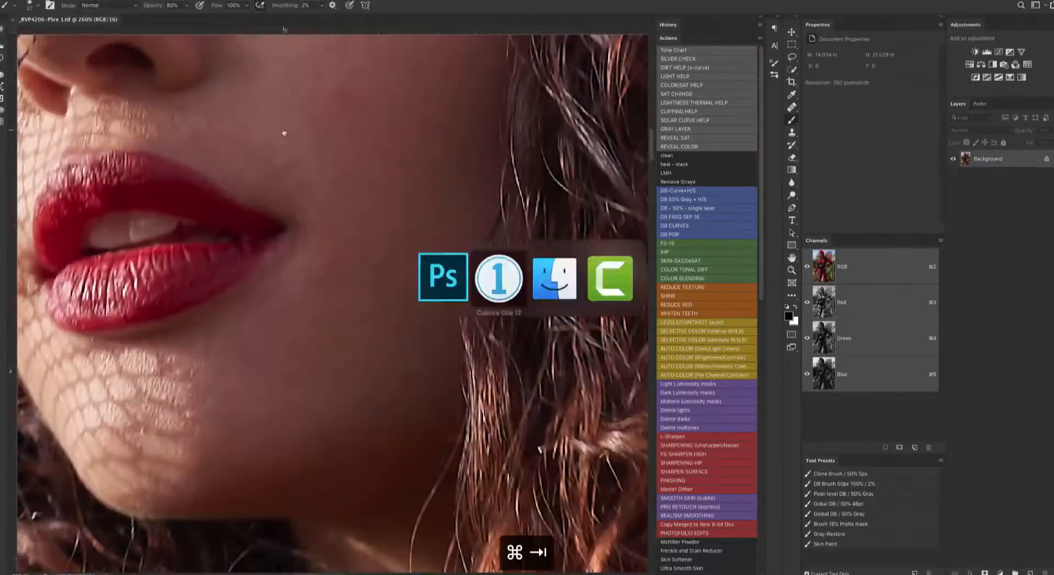
scroll(280, 296, "up", 3)
left_click(990, 20)
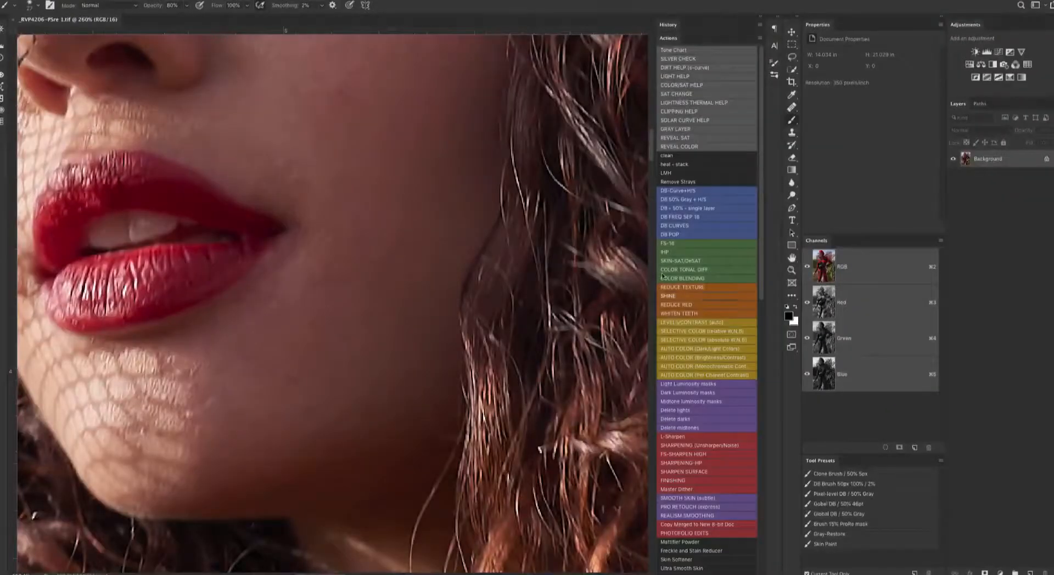
Duplicate the Background layer and run the clean action to set up the retouching layers.
scroll(364, 251, "down", 5)
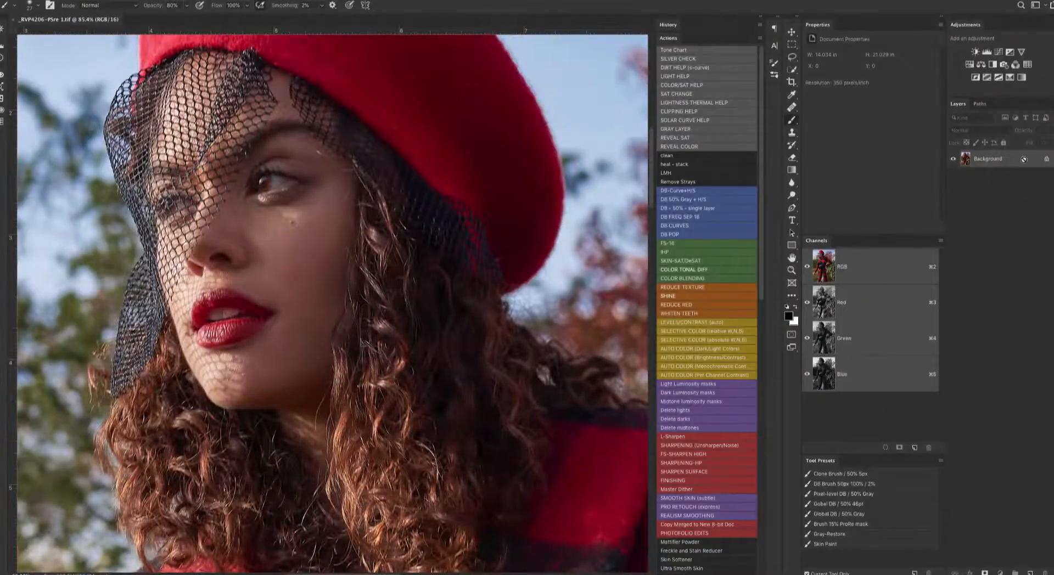
key("super+j")
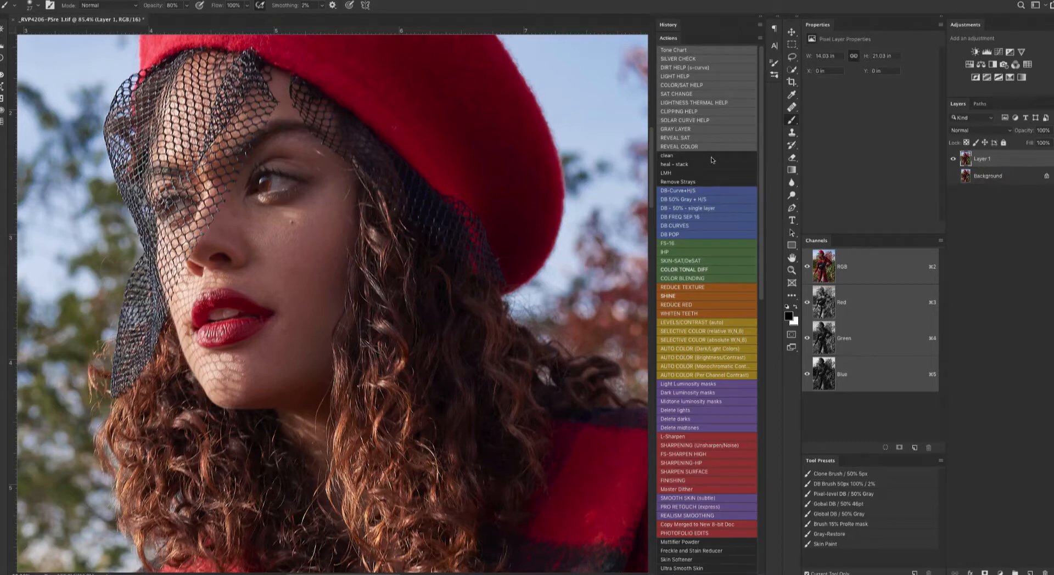
left_click(686, 156)
Resize the retouching brush, sample the corset fabric and set the Clone Stamp's blending mode to Darken.
scroll(335, 223, "up", 2)
scroll(352, 205, "up", 1)
left_click_drag(352, 205, 363, 127)
left_click_drag(303, 351, 225, 351, "ctrl+alt")
left_click_drag(296, 403, 305, 405, "ctrl+alt")
left_click_drag(219, 516, 296, 304)
left_click_drag(516, 516, 384, 240)
scroll(384, 240, "down", 1)
mouse_move(477, 308)
left_mouse_down()
mouse_move(477, 220)
mouse_move(416, 236)
mouse_move(393, 217)
left_mouse_up()
left_click(474, 239, "alt")
left_click(133, 6)
left_click(124, 31)
Clone away the lint on the corset's upper panels and around the strap on the clean layer.
left_click(409, 263, "alt")
left_click_drag(274, 262, 274, 273)
left_click(297, 297, "alt")
left_click_drag(295, 477, 296, 489)
left_click(388, 497, "alt")
left_click_drag(349, 510, 321, 498)
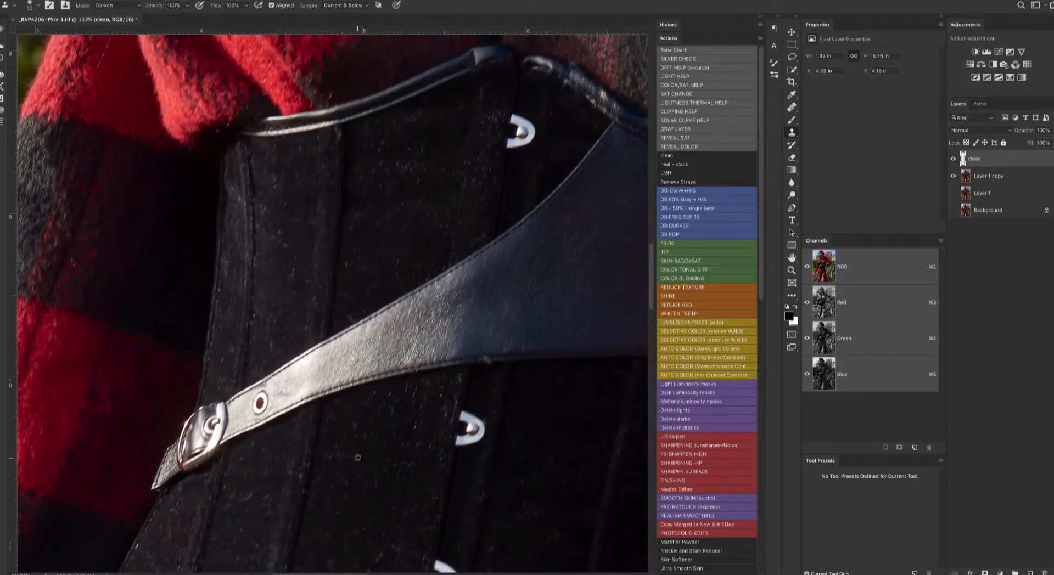
mouse_move(358, 457)
left_mouse_down()
mouse_move(385, 425)
mouse_move(408, 448)
mouse_move(389, 394)
left_mouse_up()
left_click_drag(409, 234, 408, 219)
left_click(351, 219, "alt")
Clone away the lint on the corset's lower panels, from its outer edge to the area beside the hooks.
scroll(299, 304, "down", 2)
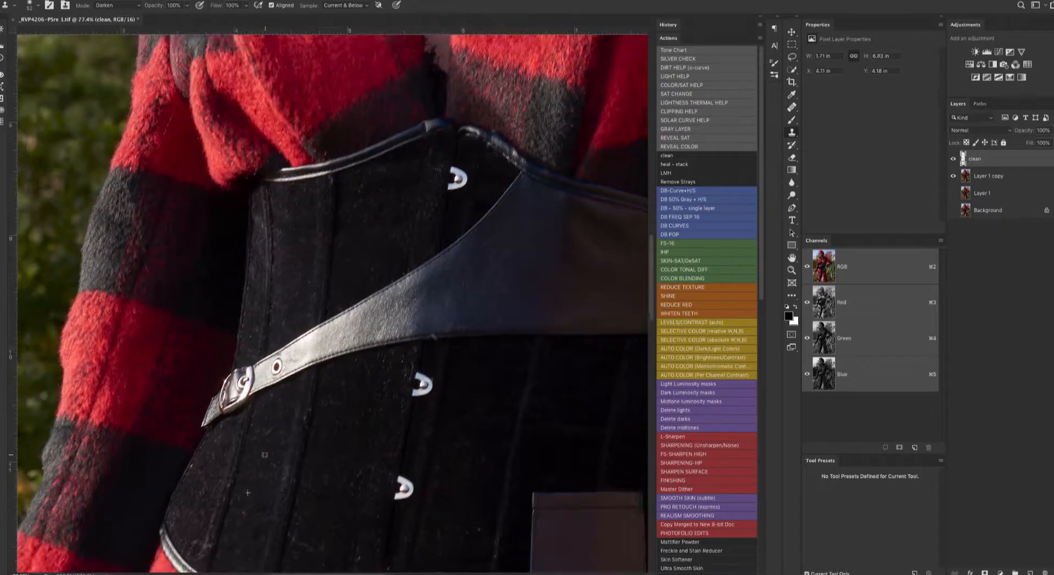
left_click_drag(265, 455, 245, 510)
left_click(196, 497, "alt")
left_click_drag(193, 546, 209, 554)
left_click_drag(322, 553, 313, 373)
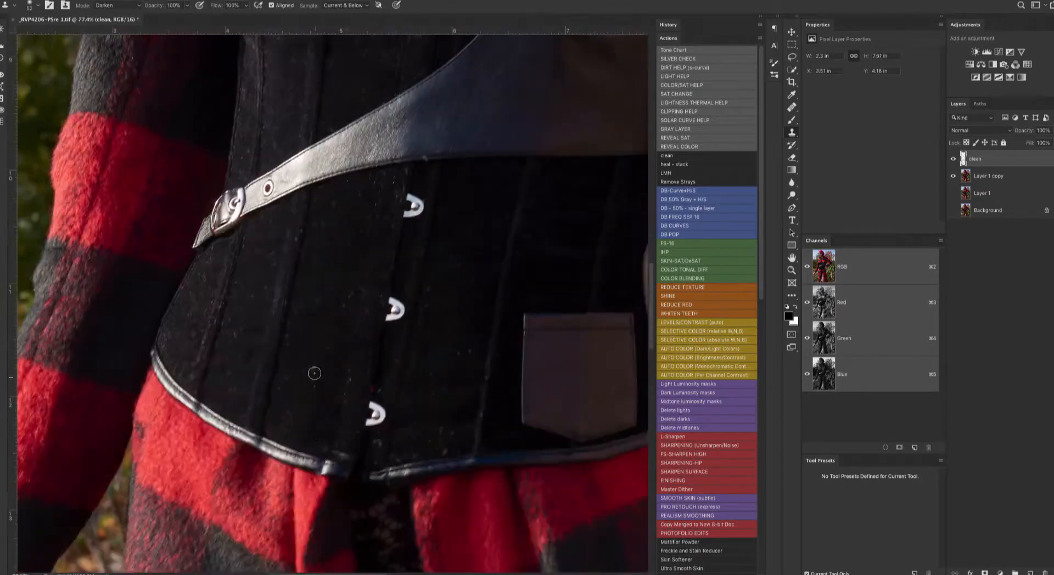
left_click(433, 434, "alt")
left_click_drag(441, 449, 421, 450)
left_click(429, 396, "alt")
left_click(407, 389)
Clone away the remaining specks on the dark fabric, still using Darken mode.
left_click_drag(478, 246, 273, 553)
left_click_drag(485, 338, 472, 273)
mouse_move(384, 494)
left_mouse_down()
mouse_move(443, 232)
mouse_move(433, 181)
left_mouse_up()
left_click(366, 291, "alt")
mouse_move(357, 291)
left_mouse_down()
mouse_move(357, 308)
mouse_move(374, 298)
mouse_move(360, 307)
left_mouse_up()
Set the Clone Stamp's mode to Normal and clone out the remaining marks down to the exposed leg.
left_click(117, 5)
left_click(107, 0)
left_click(366, 324, "alt")
left_click_drag(483, 370, 433, 221)
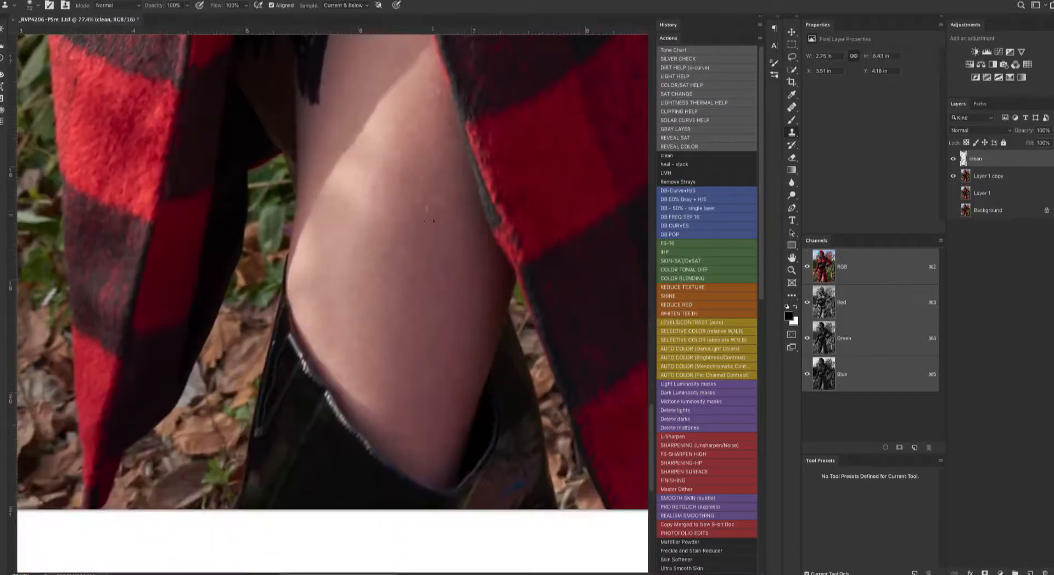
left_click(427, 209)
Inspect the retouched photo from the leg to the face and back to the corset for remaining flaws.
left_click_drag(497, 264, 384, 258)
left_click_drag(288, 163, 404, 147)
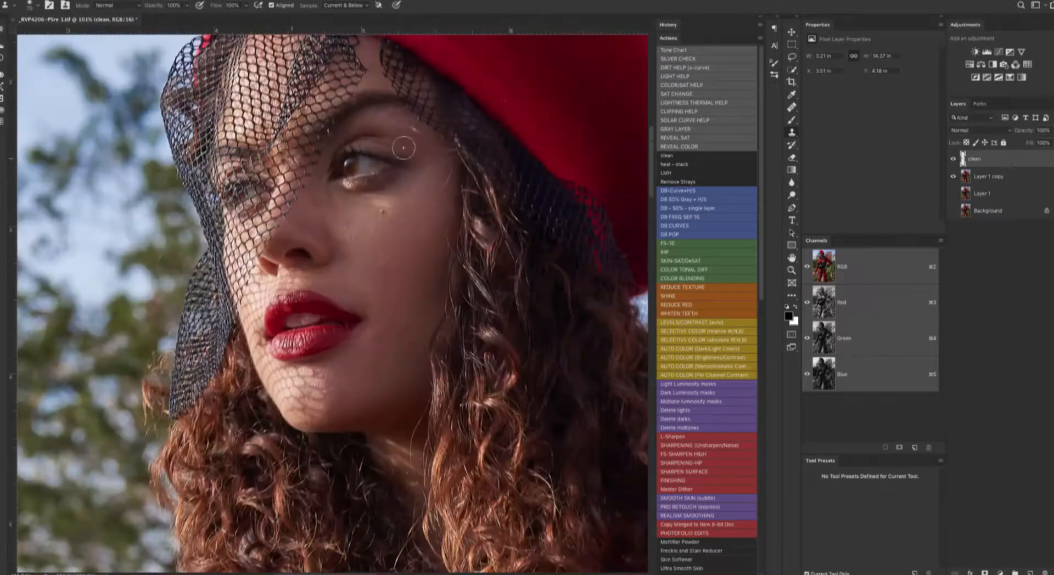
left_click_drag(567, 456, 494, 110)
left_click_drag(439, 483, 424, 183)
left_click_drag(406, 220, 335, 218)
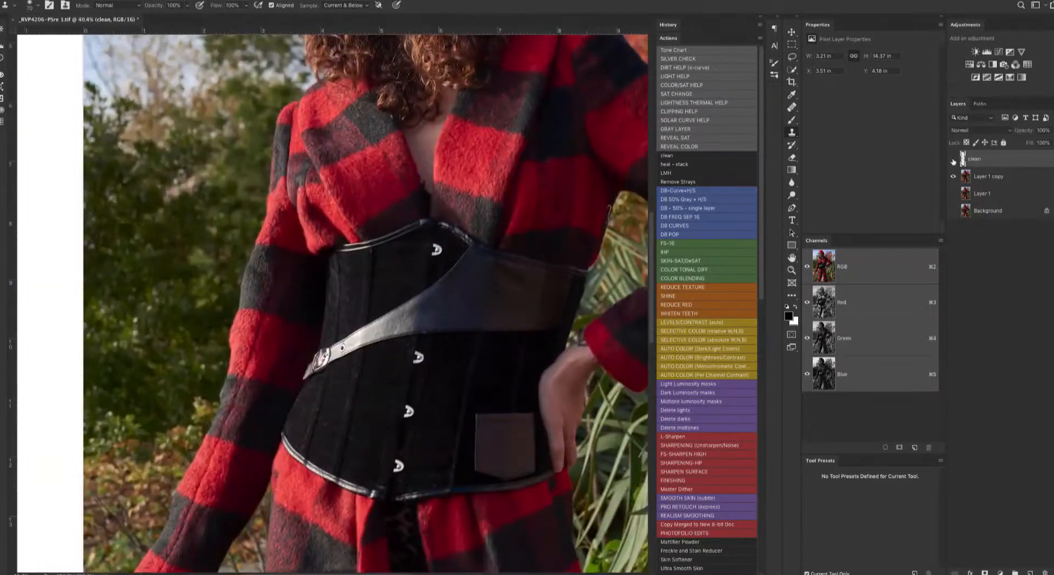
Run the heal - stack action and load the Healing (LIGHTEN) preset for the heal lighten layer.
left_click(708, 164)
left_click(831, 475)
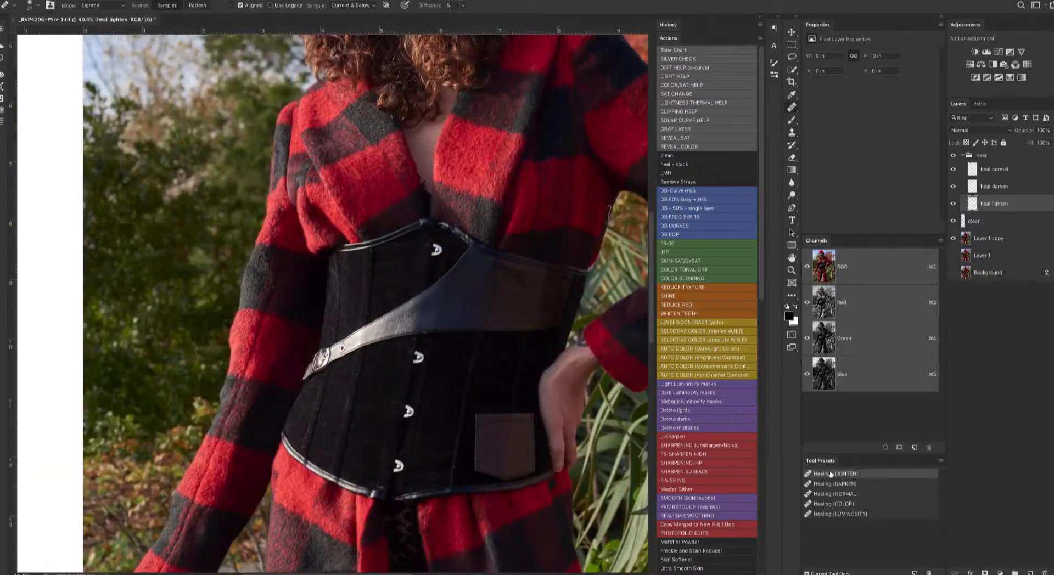
Heal small dark blemishes around the uncovered eye and brow on the heal lighten layer.
left_click_drag(405, 127, 341, 341)
left_click_drag(379, 308, 466, 307)
mouse_move(384, 137)
left_mouse_down()
mouse_move(357, 466)
mouse_move(354, 443)
left_mouse_up()
left_click_drag(496, 267, 495, 296)
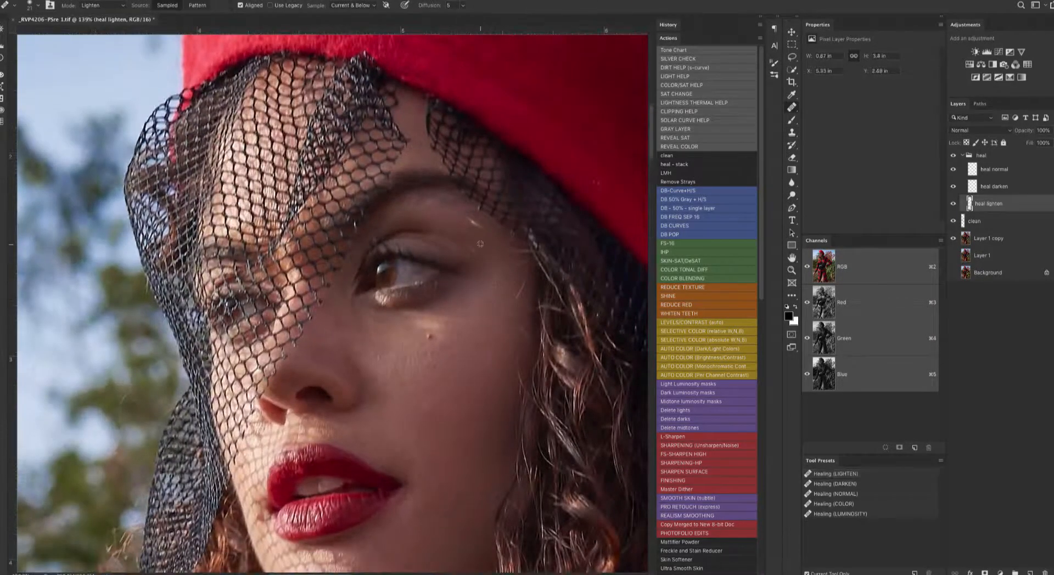
left_click_drag(445, 205, 491, 207)
left_click_drag(398, 223, 351, 201)
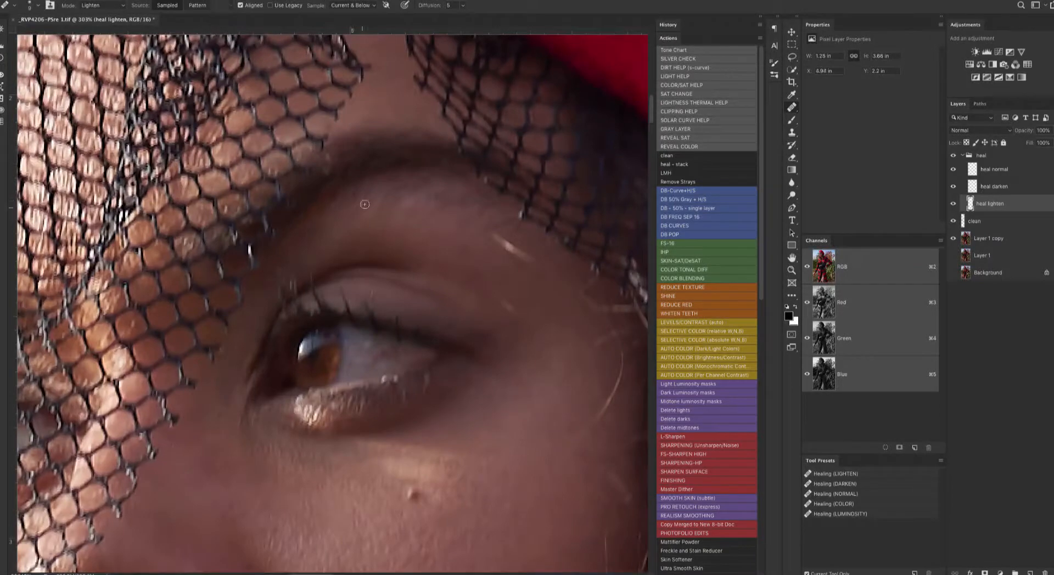
Enlarge the healing brush and even out the dark marks on the upper eyelid in Lighten mode.
key("bracketright")
key("bracketright")
key("bracketright")
key("bracketright")
left_click_drag(438, 239, 433, 241)
mouse_move(478, 382)
left_mouse_down()
mouse_move(417, 351)
mouse_move(524, 352)
left_mouse_up()
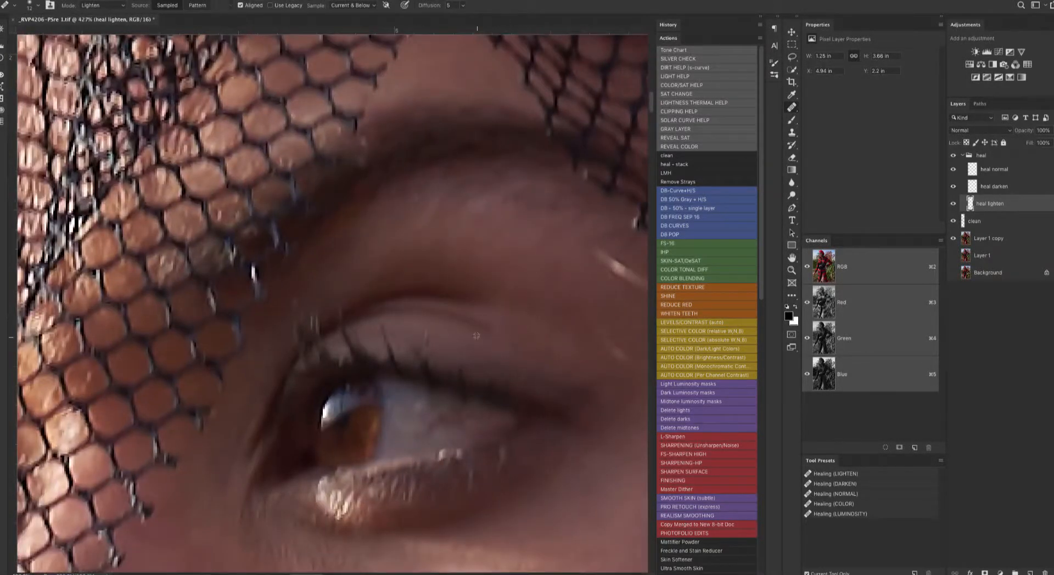
Compare the face with and without the heal lighten layer.
key("super+0")
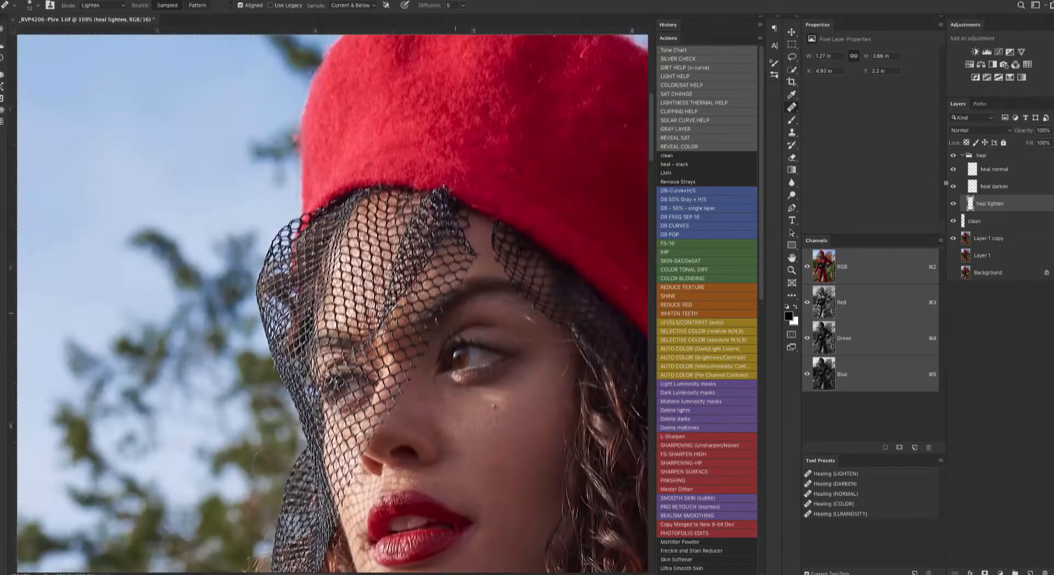
left_click(953, 204)
left_click(953, 204)
Enlarge the healing brush further and heal dark marks on the side of the nose and nearby skin.
left_click_drag(522, 393, 541, 393)
key("bracketright")
key("bracketright")
key("bracketright")
key("bracketright")
left_click(372, 402)
left_click(356, 429)
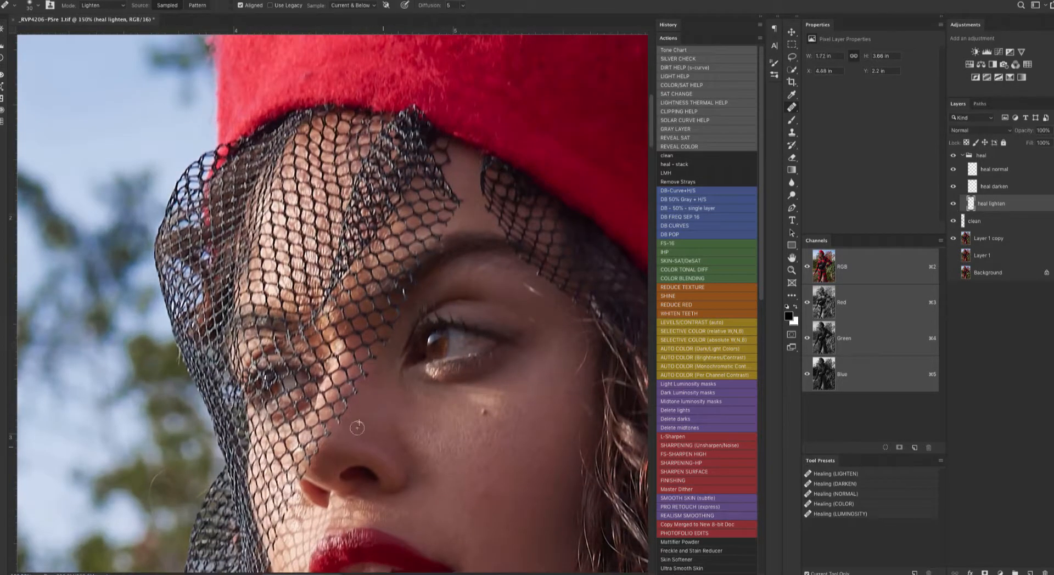
Heal the dark pores and spots on the cheek below the uncovered eye.
scroll(412, 434, "up", 5)
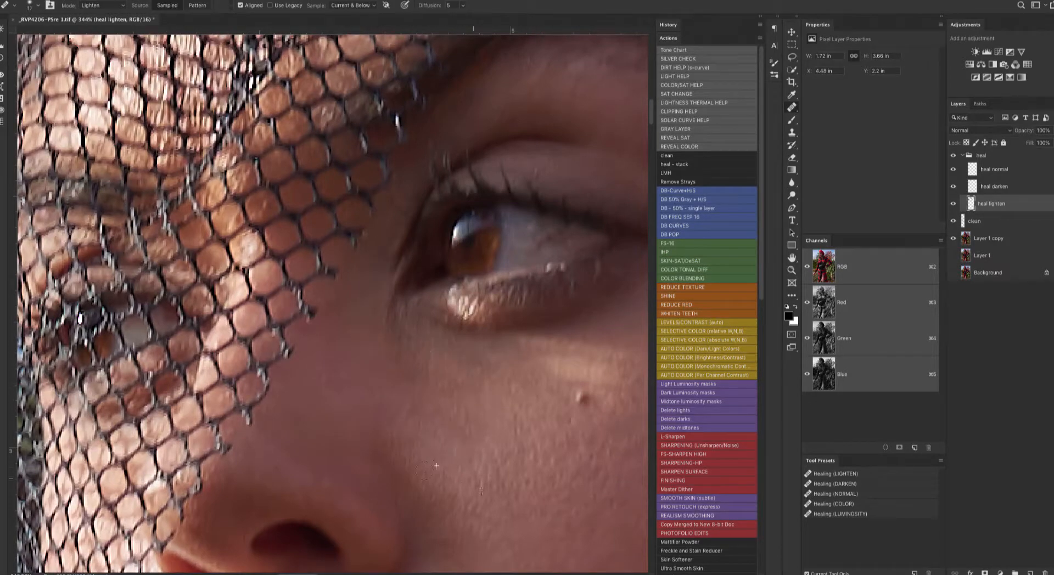
scroll(494, 453, "down", 4)
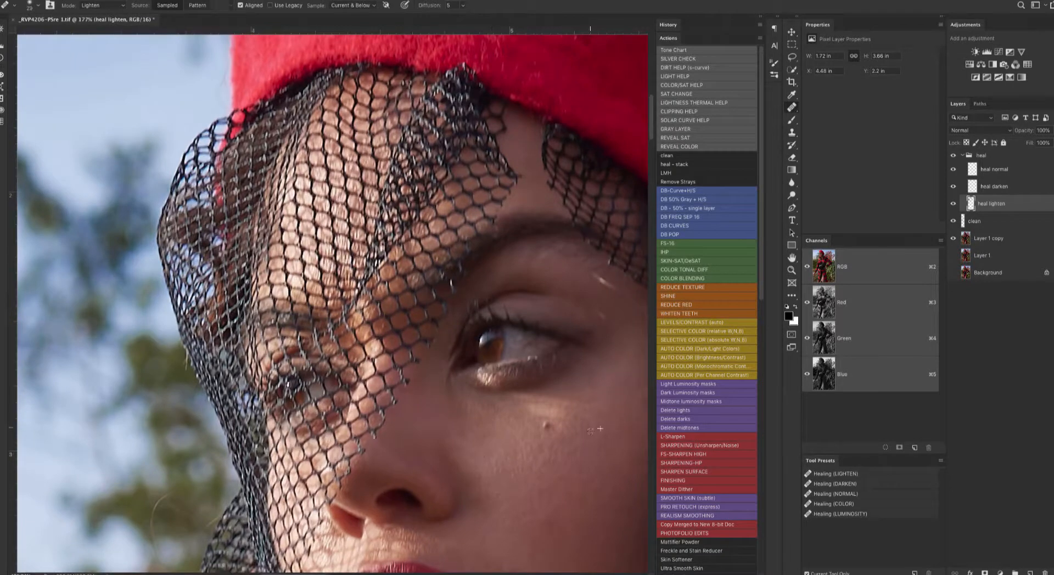
scroll(581, 489, "down", 2)
scroll(581, 489, "right", 2)
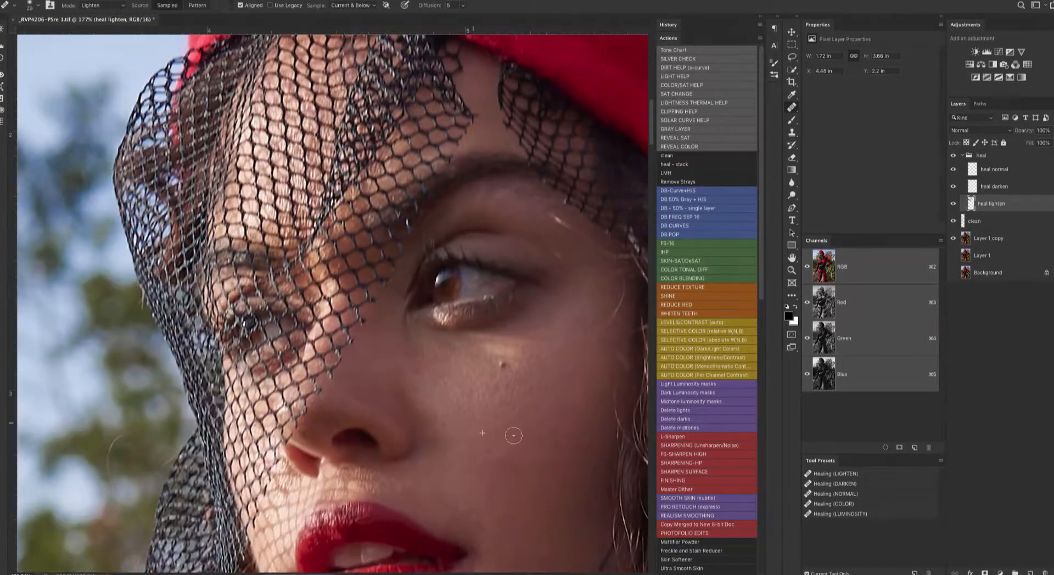
scroll(423, 490, "up", 3)
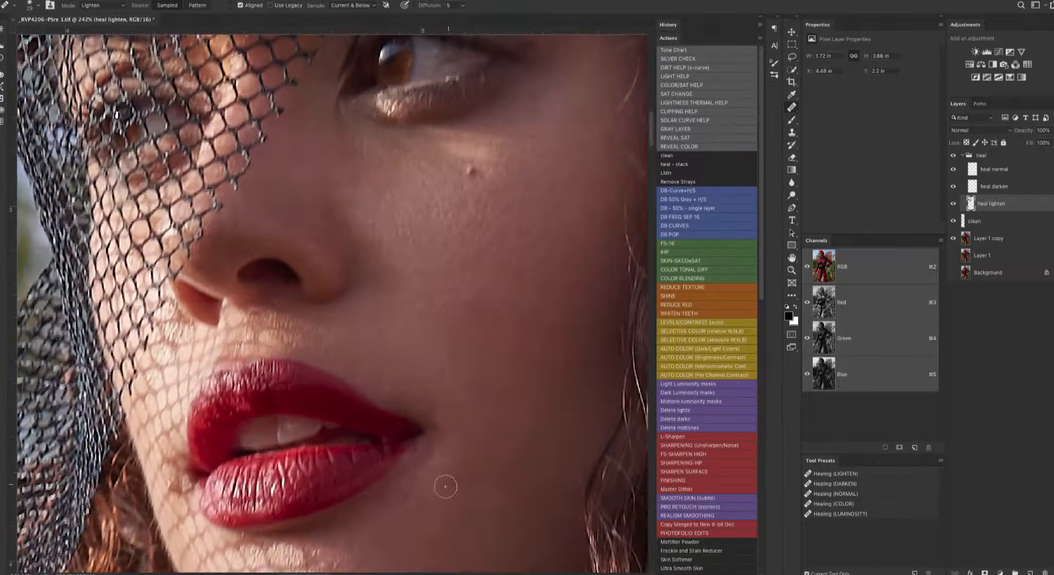
Heal the dark spots from the corner of the mouth down to the chin, including the net-shadowed skin.
scroll(452, 550, "down", 4)
scroll(452, 550, "right", 1)
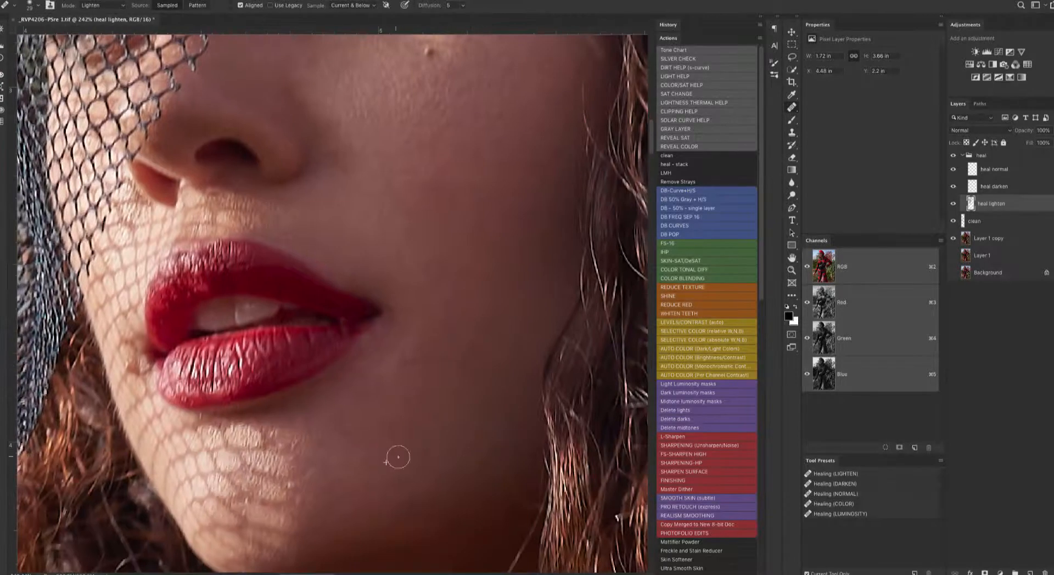
scroll(286, 511, "up", 3)
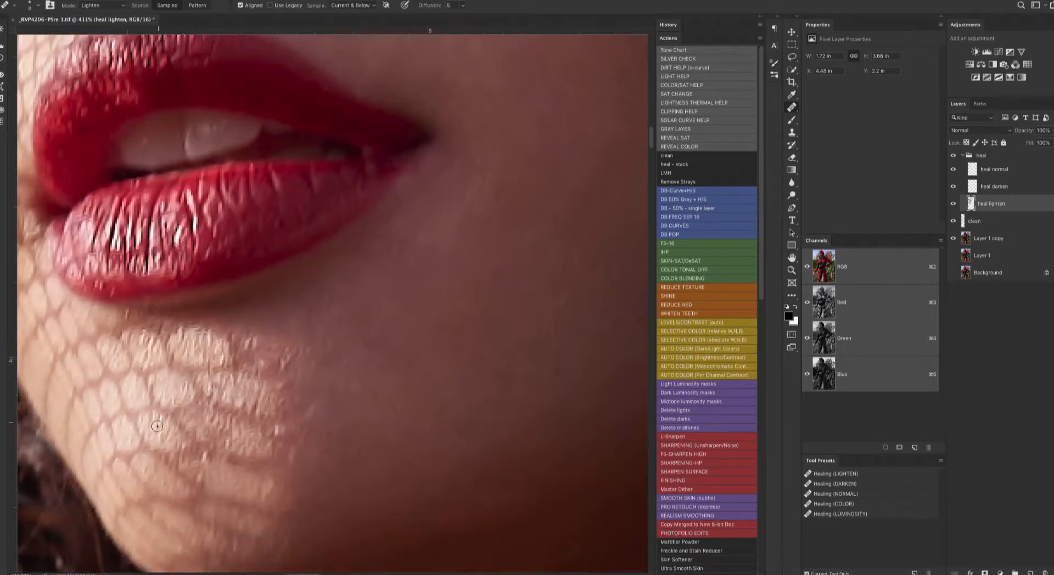
scroll(213, 477, "down", 1)
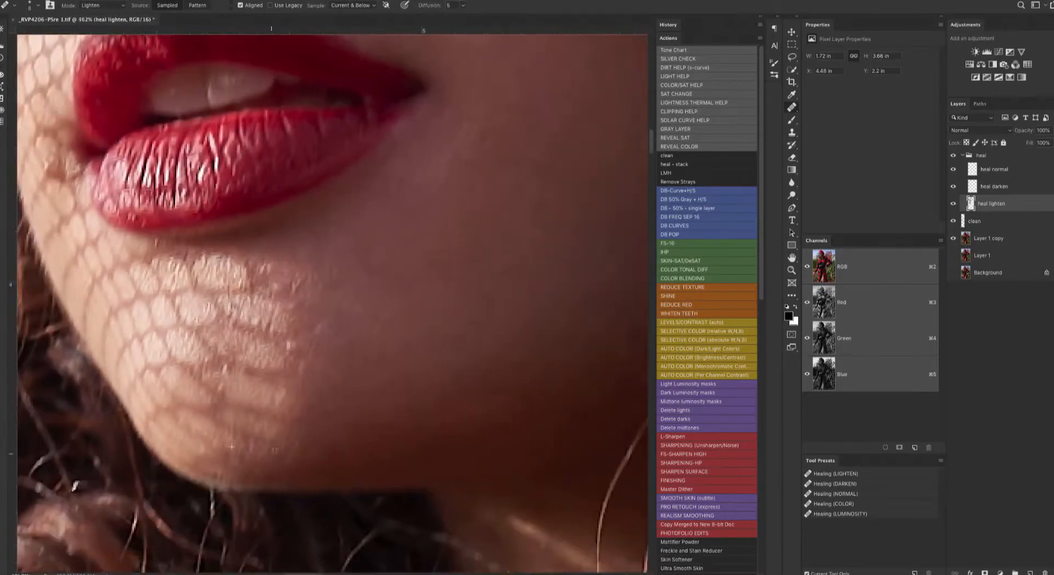
Heal the fine dark marks in the net-shadowed skin beside the mouth and above the upper lip.
scroll(276, 418, "up", 4)
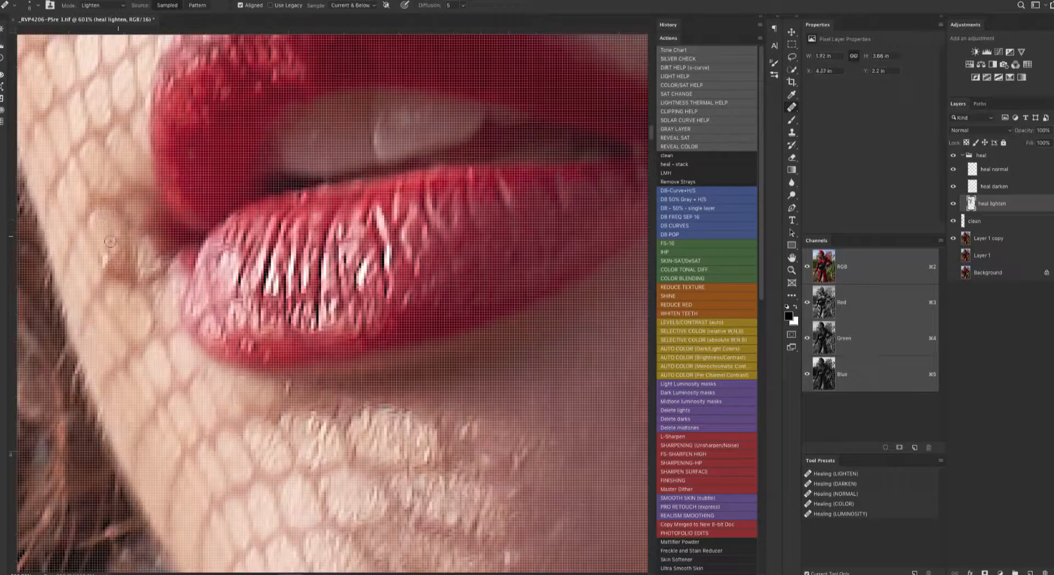
scroll(128, 298, "down", 2)
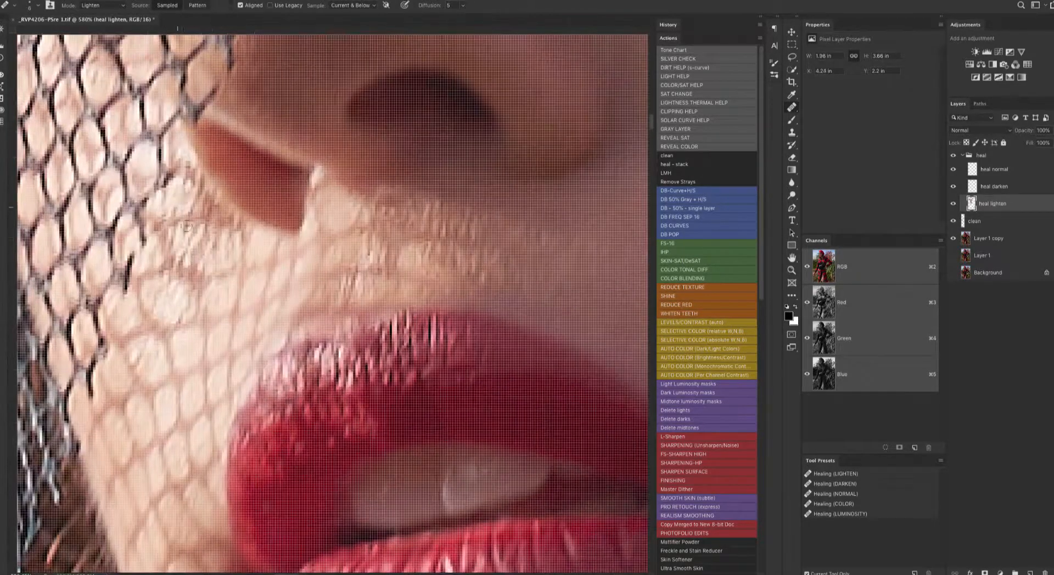
scroll(183, 193, "down", 2)
scroll(337, 237, "up", 2)
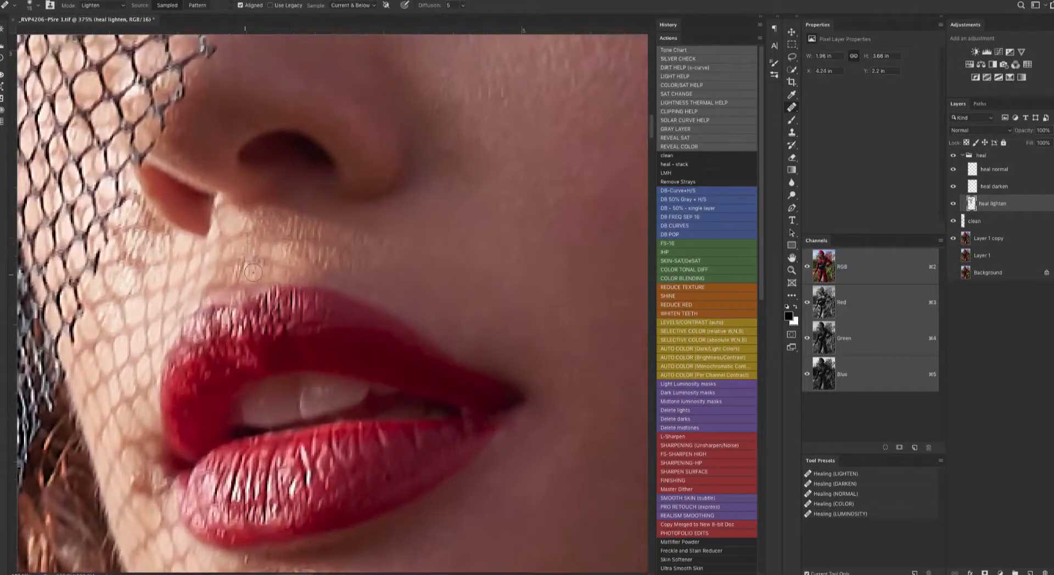
Heal the remaining dark marks on the nose and the cheek beside the nostril.
scroll(234, 160, "up", 1)
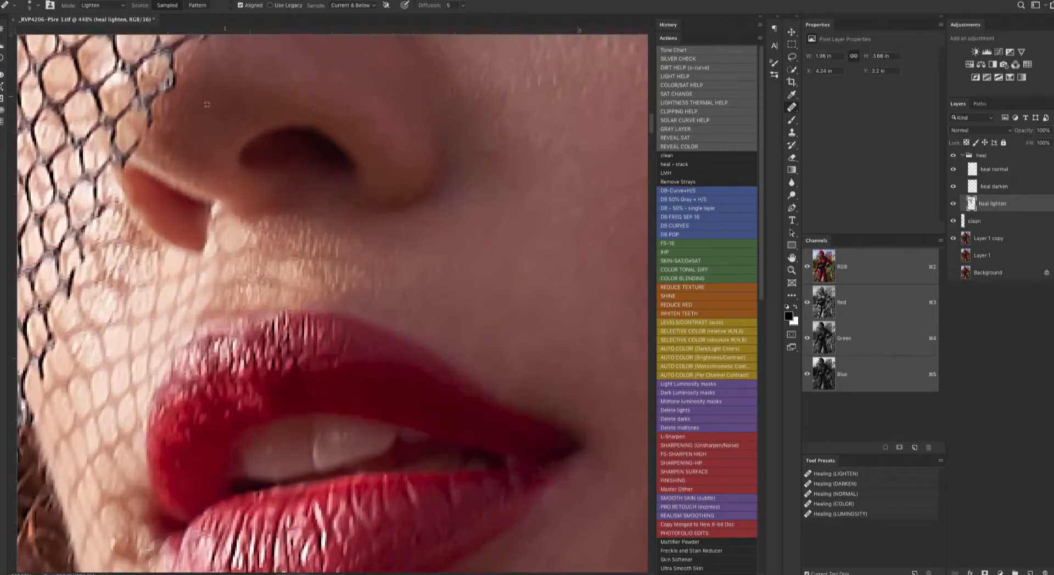
scroll(466, 223, "down", 3)
scroll(417, 159, "up", 2)
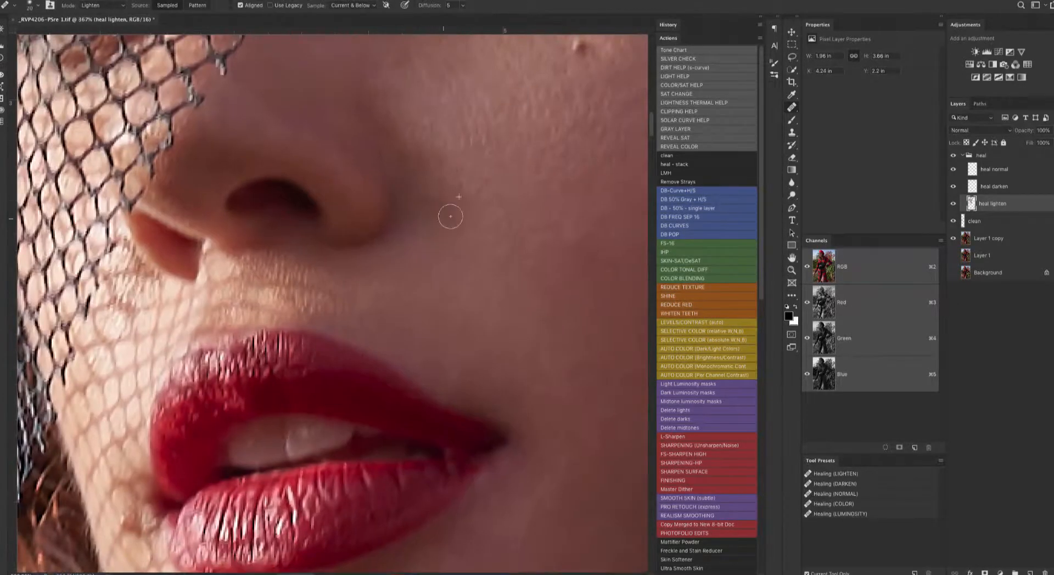
Heal the mole and other dark spots on the chest between the coat lapels, sampling nearby clean skin.
scroll(484, 327, "down", 5)
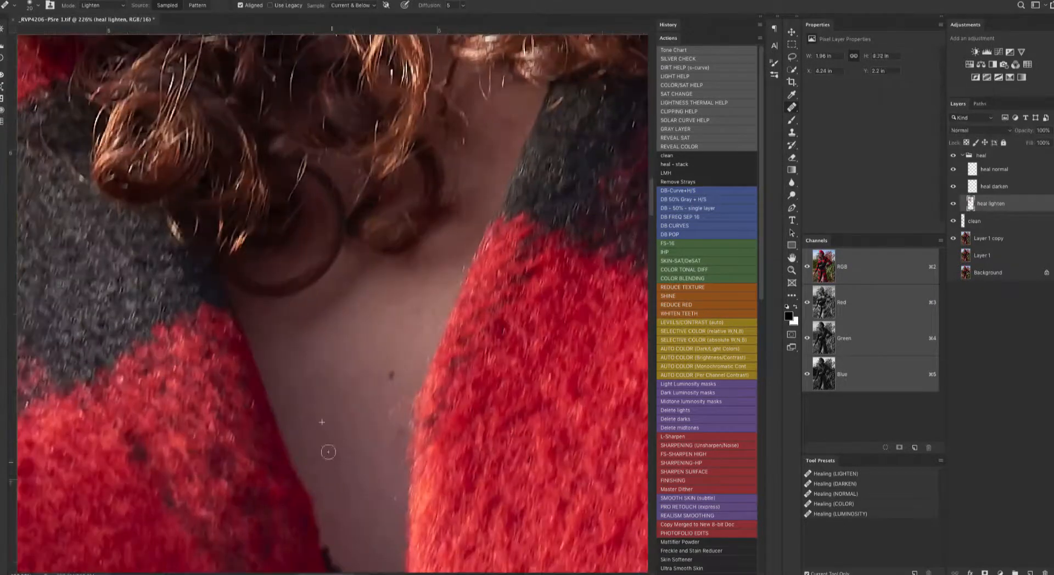
left_click(350, 504)
left_click(383, 437, "alt")
left_click(383, 413)
left_click_drag(354, 400, 327, 275)
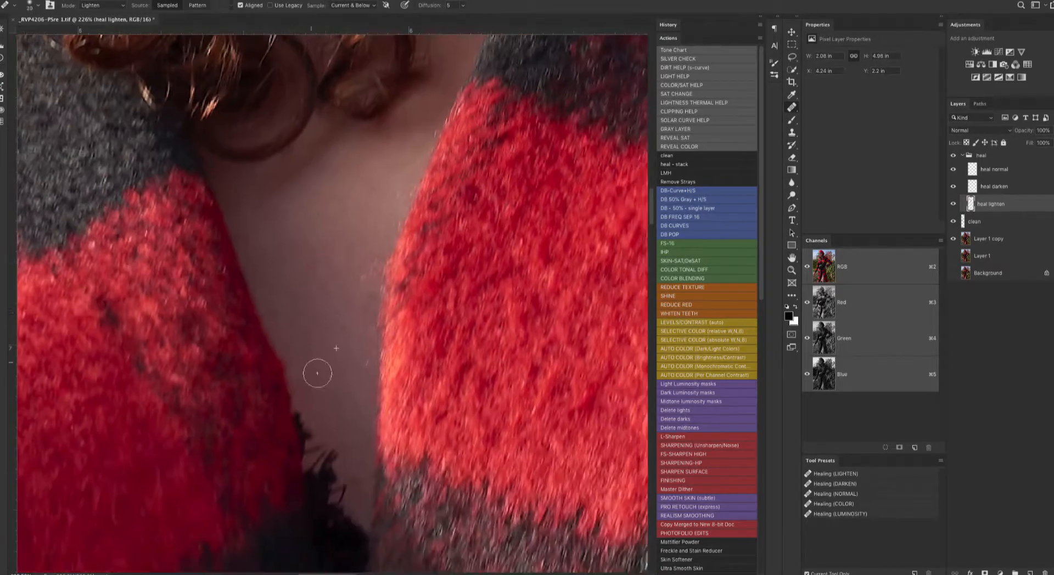
scroll(315, 372, "up", 2)
left_click(395, 281)
left_click(379, 317, "alt")
left_click(393, 361)
Heal the dark spots on the shaded upper thigh beside the coat edge, still in Lighten mode.
scroll(393, 361, "down", 5)
left_click_drag(390, 360, 393, 233)
mouse_move(393, 417)
left_mouse_down()
mouse_move(390, 258)
mouse_move(400, 226)
left_mouse_up()
scroll(389, 259, "up", 1)
left_click(419, 309)
left_click(394, 353, "alt")
left_click(387, 367)
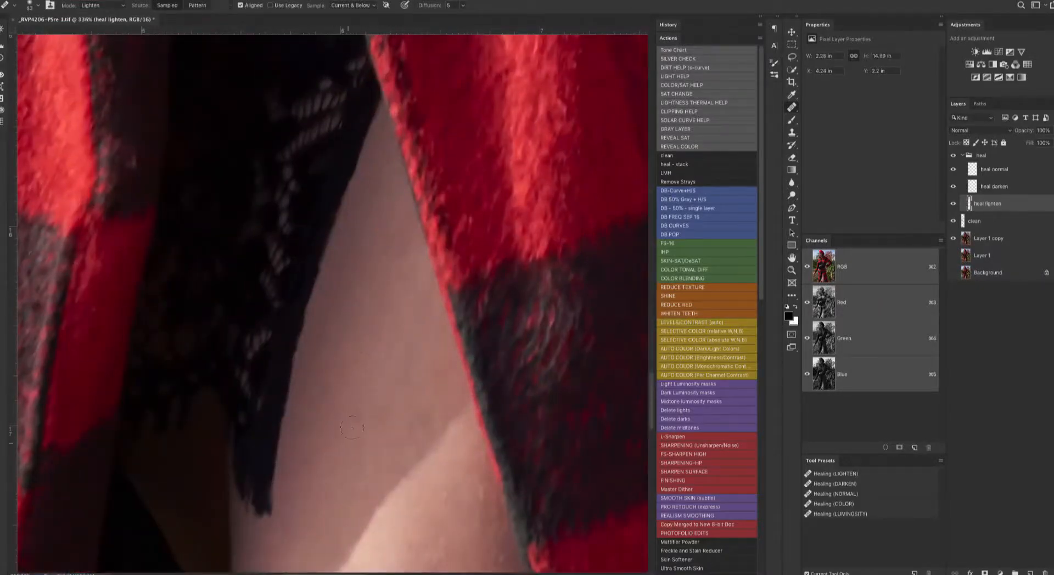
left_click(302, 483)
scroll(400, 257, "down", 3)
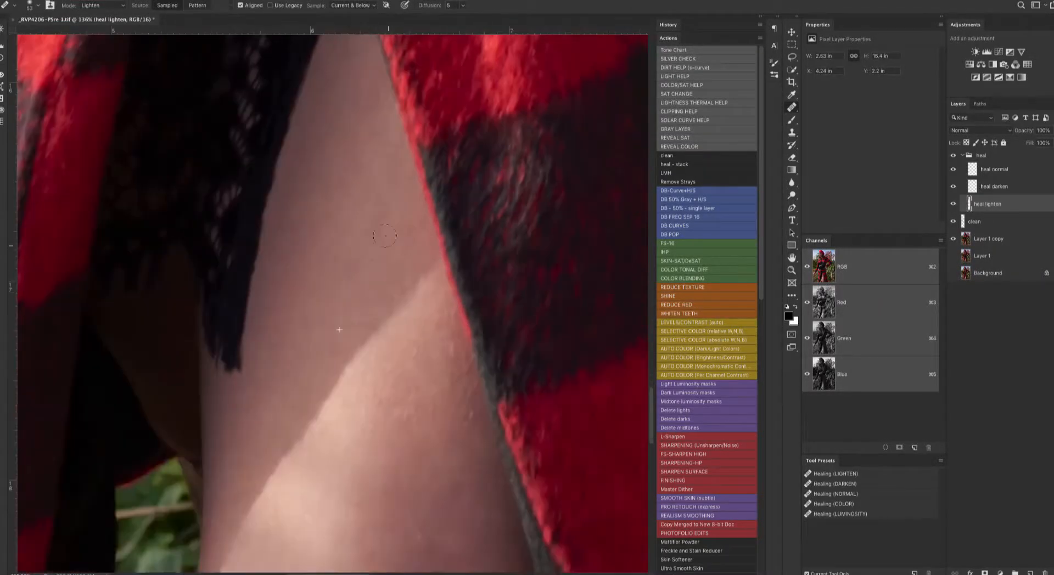
Heal the dark marks along the sunlit part of the thigh down toward the boot.
left_click_drag(387, 339, 359, 336)
left_click(410, 496)
left_click(393, 513)
scroll(394, 514, "down", 3)
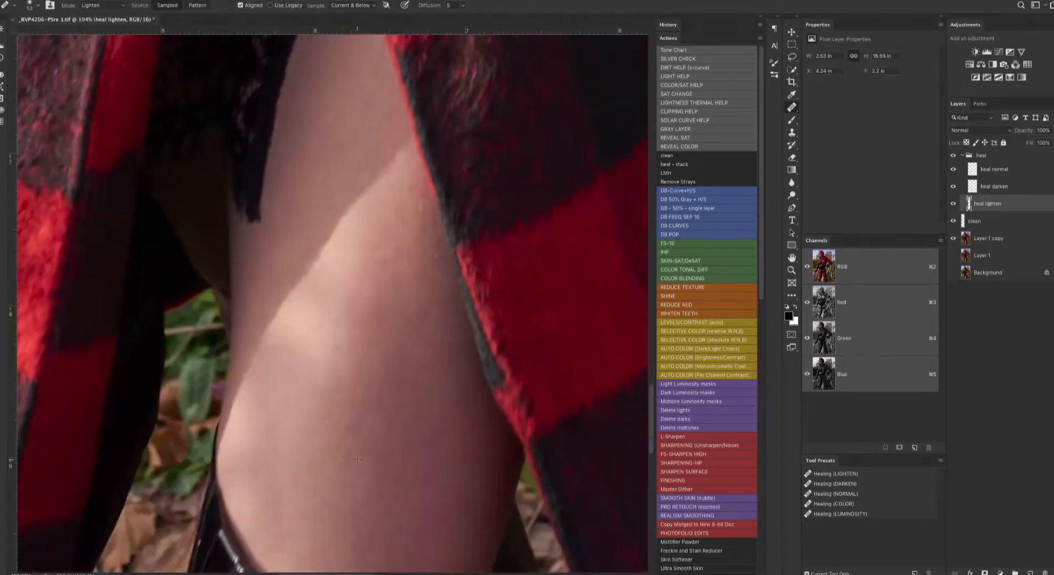
left_click(433, 530)
scroll(303, 395, "down", 3)
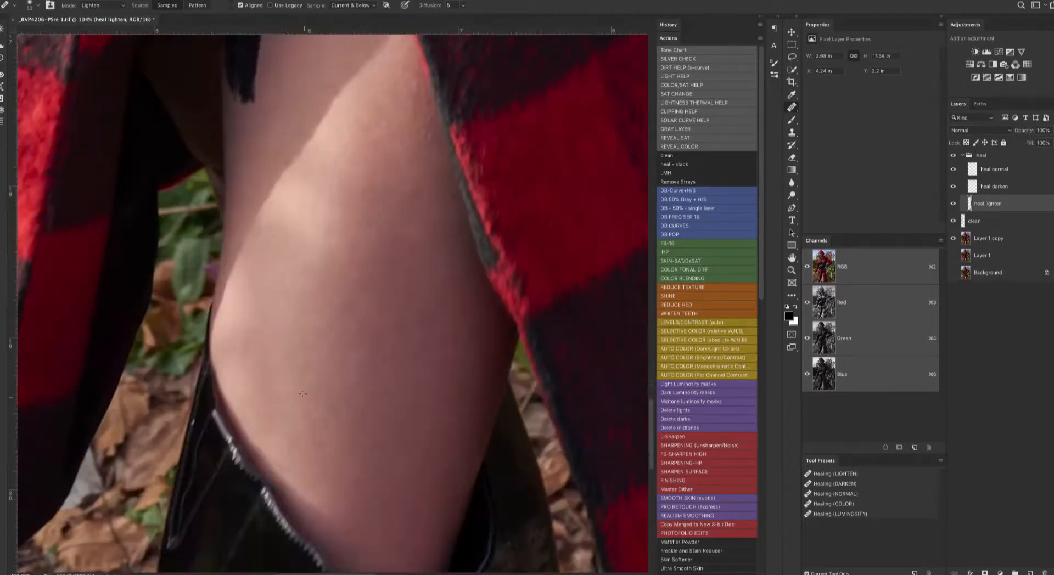
Heal the remaining dark patches on the lower leg skin just above the boot's zipper edge.
scroll(302, 466, "up", 4)
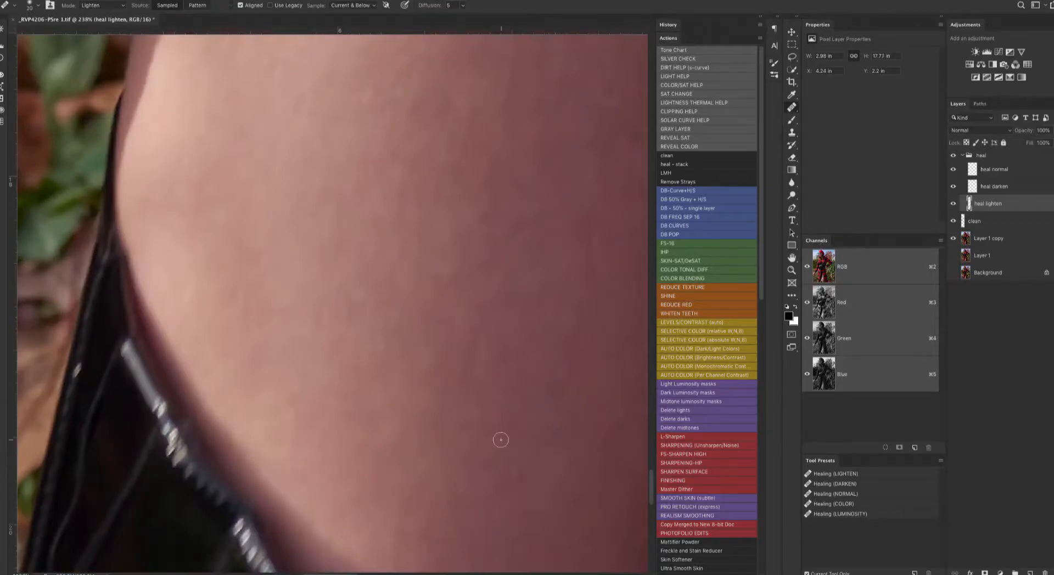
scroll(500, 439, "down", 1)
left_click(384, 489)
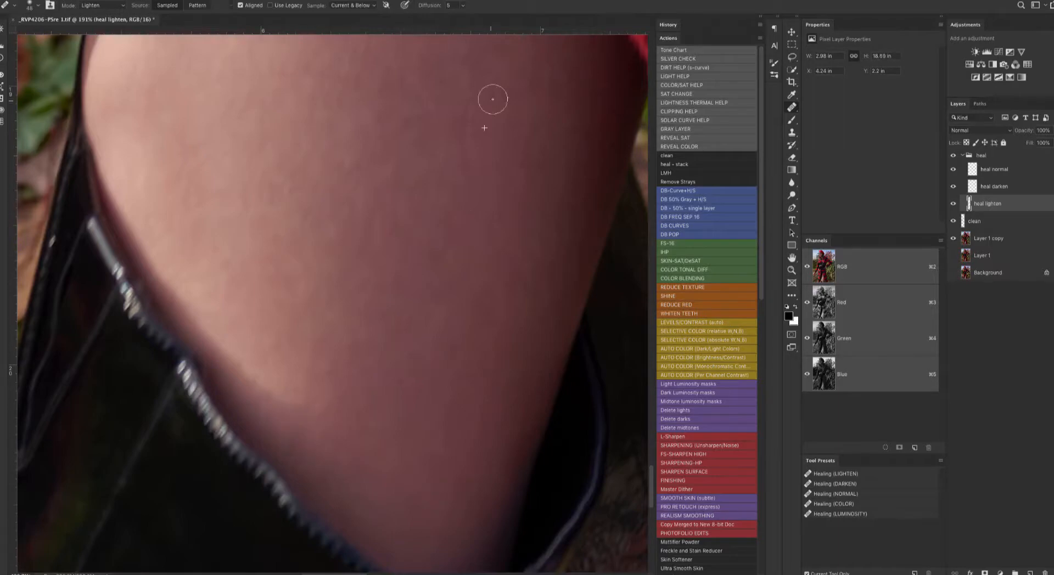
scroll(189, 230, "down", 5)
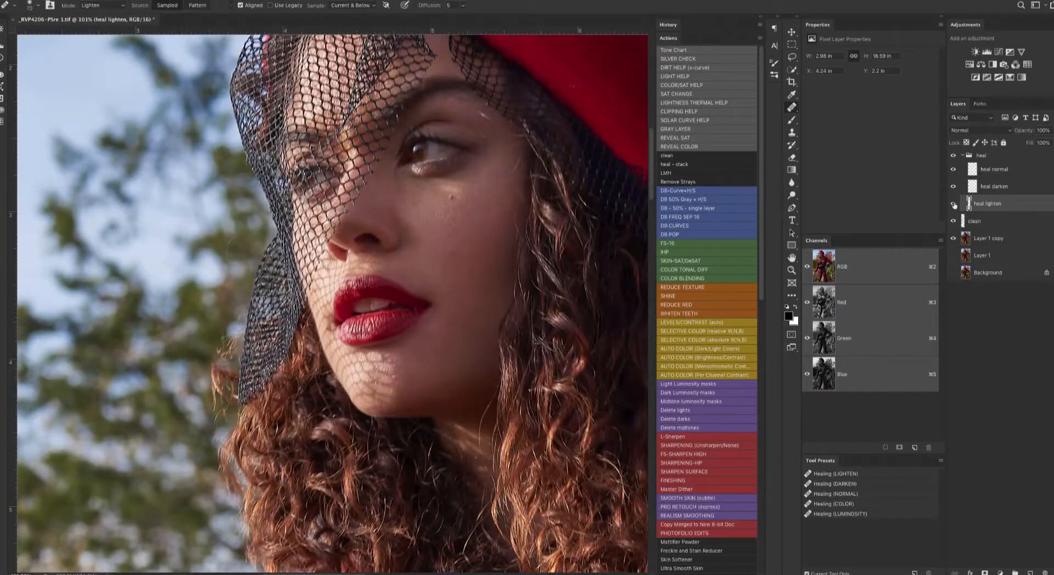
left_click(995, 187)
left_click(861, 485)
scroll(409, 160, "up", 3)
left_click(991, 204)
left_click(848, 474)
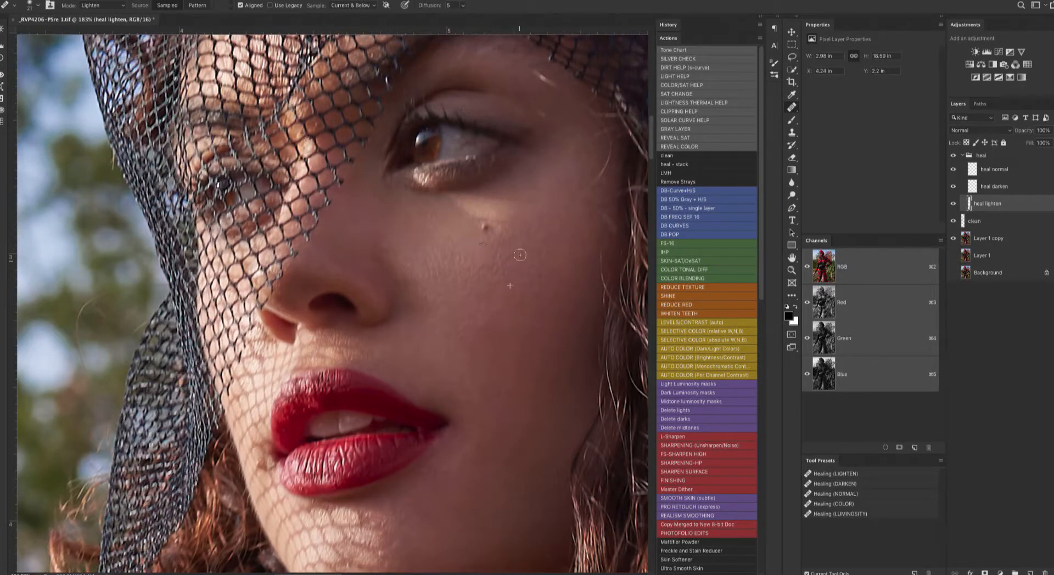
Select the heal darken layer with the Healing (DARKEN) preset and heal bright spots on the cheek beside the nose.
left_click(994, 186)
left_click(834, 484)
scroll(434, 256, "up", 1)
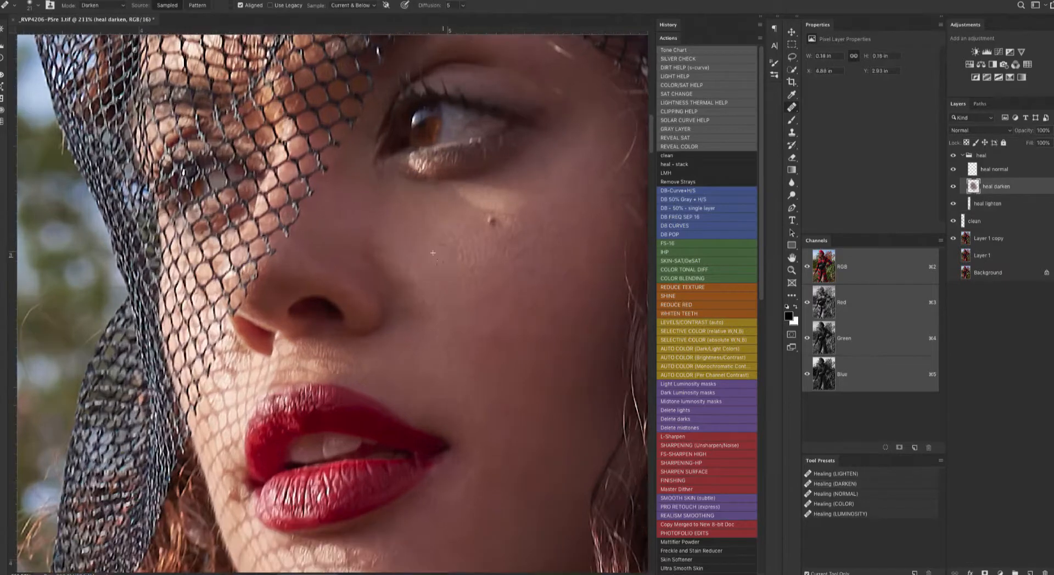
left_click(425, 277)
left_click(433, 281)
left_click(457, 253, "alt")
left_click(450, 237)
Heal the bright spots under the eye and around the mole on the cheek in Darken mode.
left_click(480, 202)
left_click(491, 219)
left_click(553, 223)
left_click(522, 251)
left_click_drag(453, 220, 458, 220)
left_click_drag(463, 184, 439, 187)
Heal the bright spots from the outer cheek down to the corner of the mouth, resampling clean skin nearby.
left_click(556, 341, "alt")
left_click(497, 320)
left_click(488, 408, "alt")
left_click(447, 435)
left_click(468, 414, "alt")
left_click(468, 356)
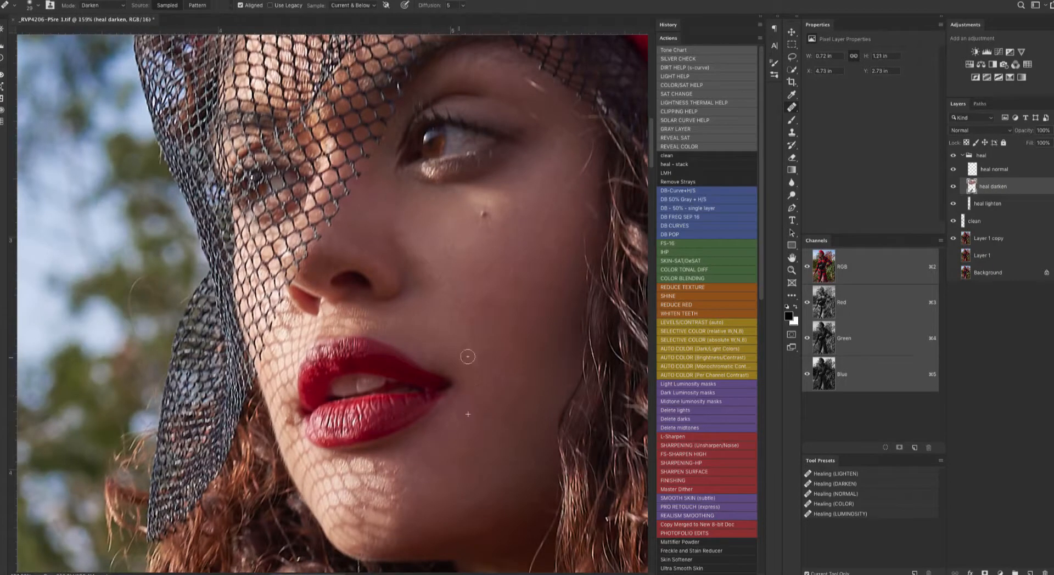
Heal the bright marks around the nose, upper lip and chin on the heal darken layer.
left_click(429, 269)
left_click(394, 320, "alt")
left_click(346, 318)
left_click_drag(396, 371, 428, 371)
left_click(412, 416)
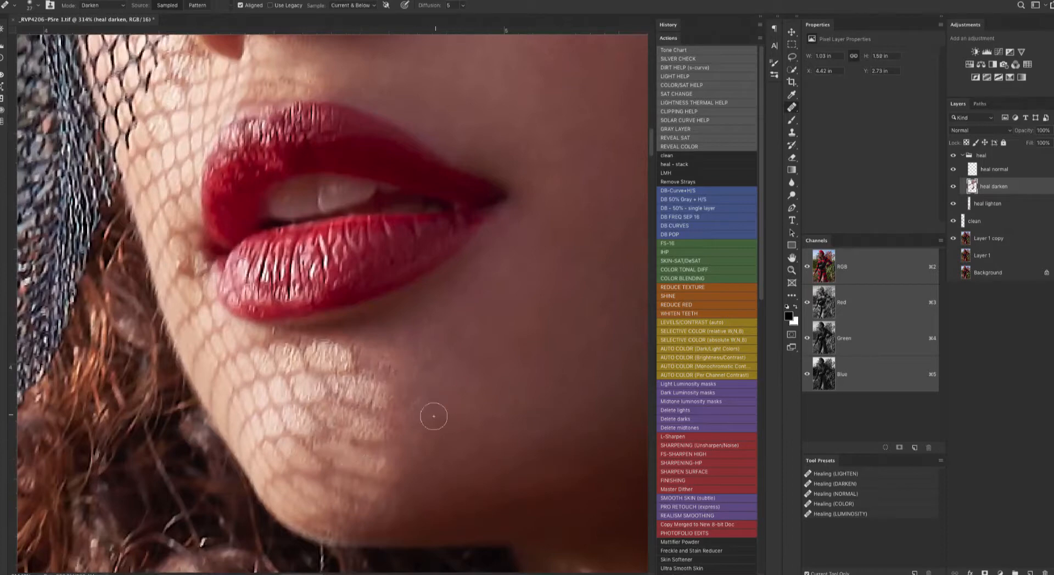
left_click_drag(458, 223, 440, 226)
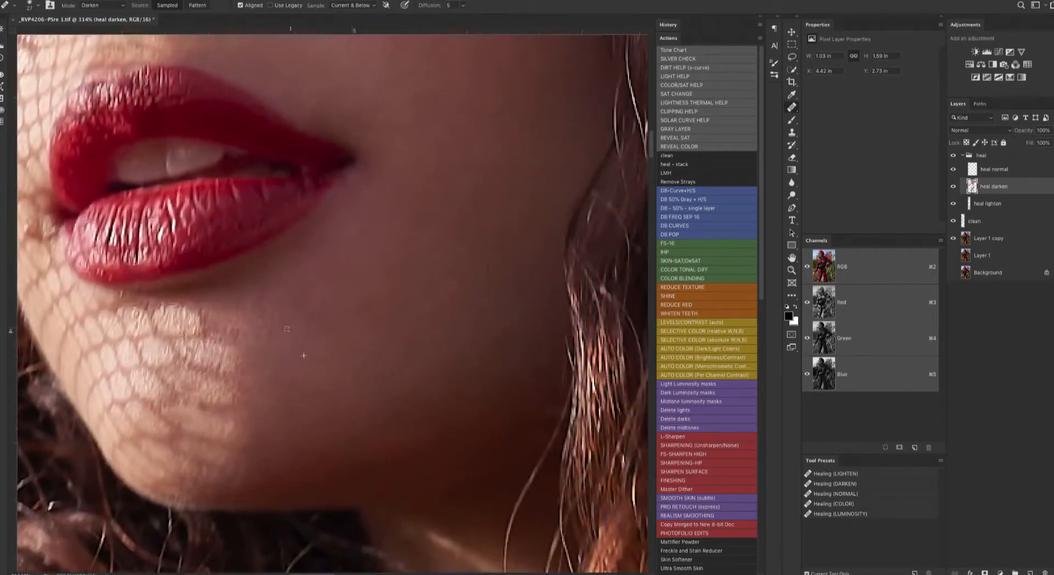
Heal the remaining bright spots on the cheek between the mole and the hair.
scroll(411, 437, "down", 4)
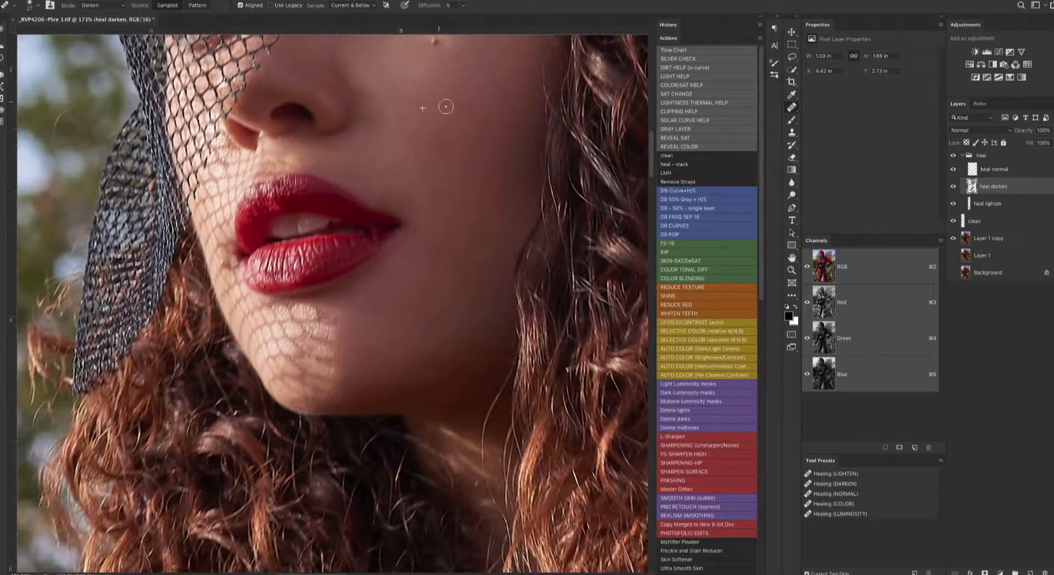
left_click_drag(495, 177, 483, 252)
left_click(502, 152)
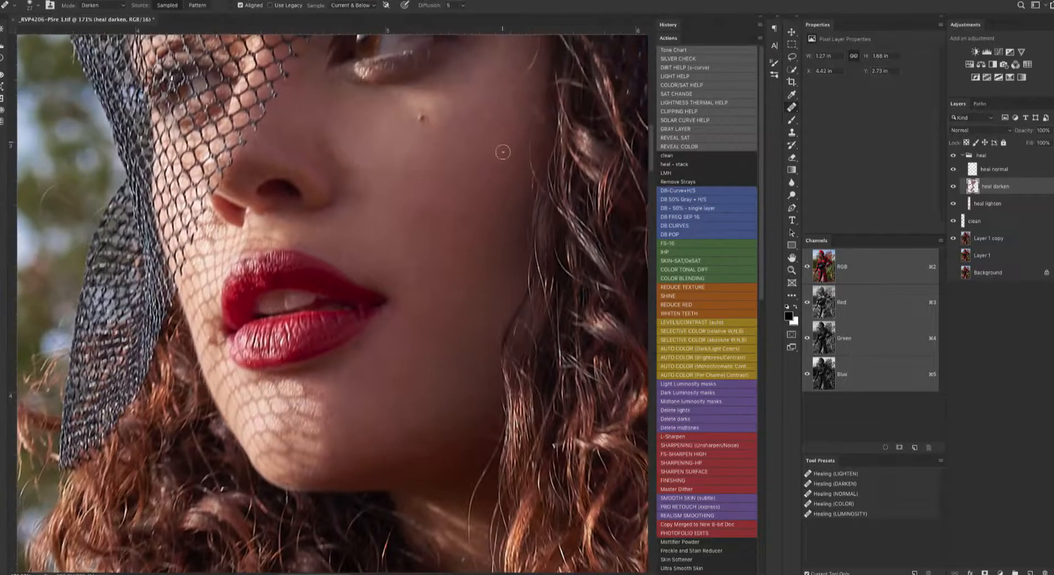
Heal the bright spots on the chest skin between the coat lapels on the heal darken layer.
scroll(579, 179, "down", 2)
left_click_drag(549, 379, 451, 180)
left_click_drag(494, 467, 351, 110)
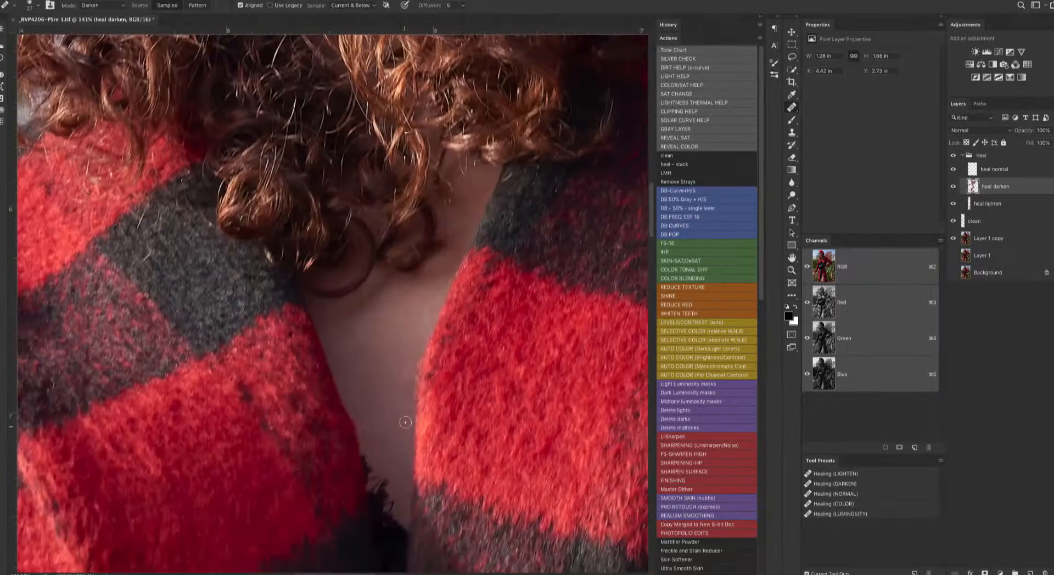
left_click(405, 421)
scroll(615, 263, "down", 4)
key("super+0")
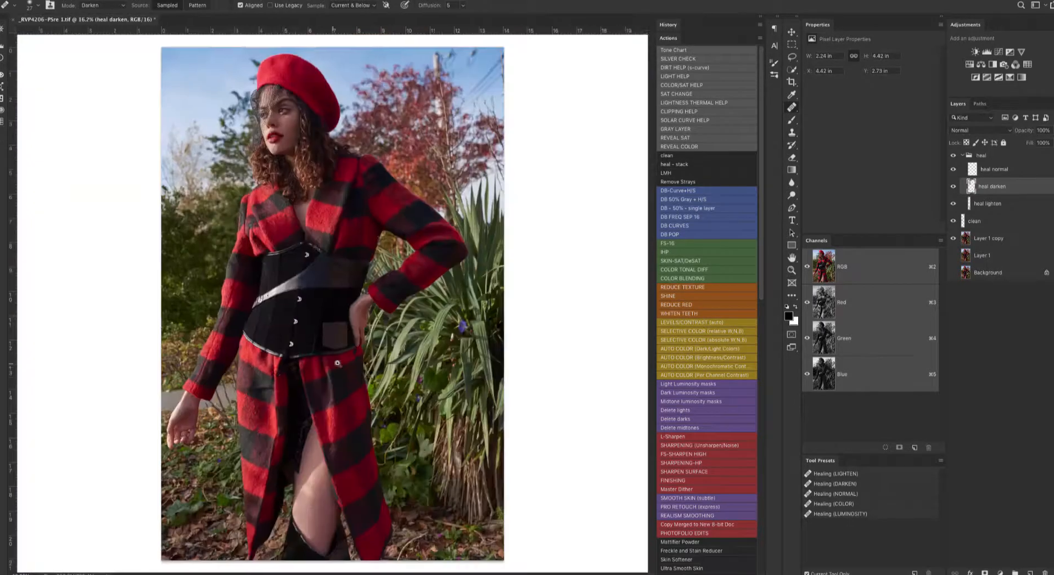
Heal the bright lint specks on the black corset in Darken mode.
scroll(307, 264, "up", 8)
left_click_drag(292, 236, 392, 169)
left_click_drag(246, 428, 219, 426)
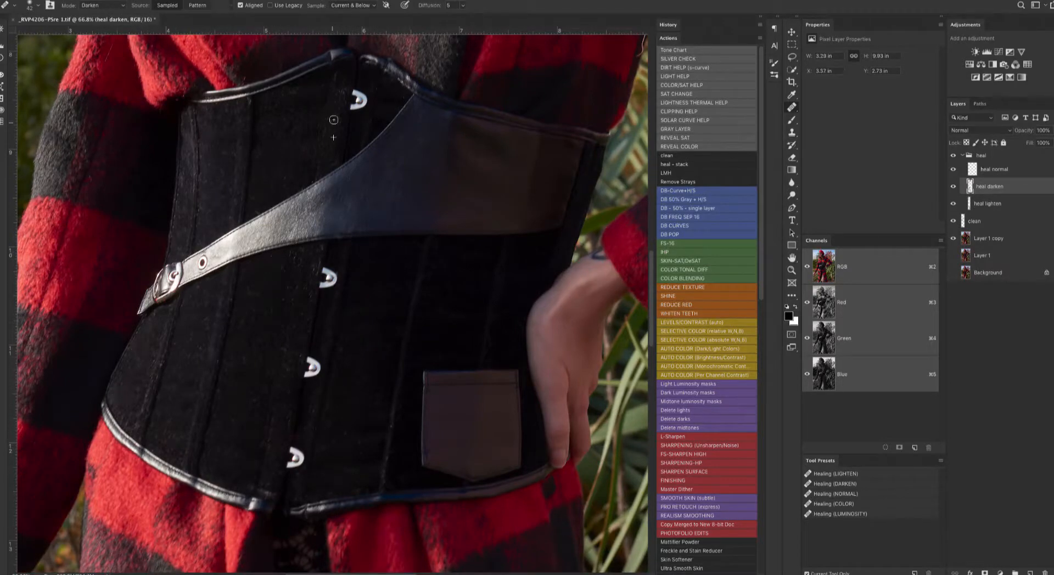
Heal the bright marks on the bare leg around the knee on the heal darken layer.
key("super+0")
scroll(350, 279, "up", 8)
left_click_drag(350, 307, 390, 306)
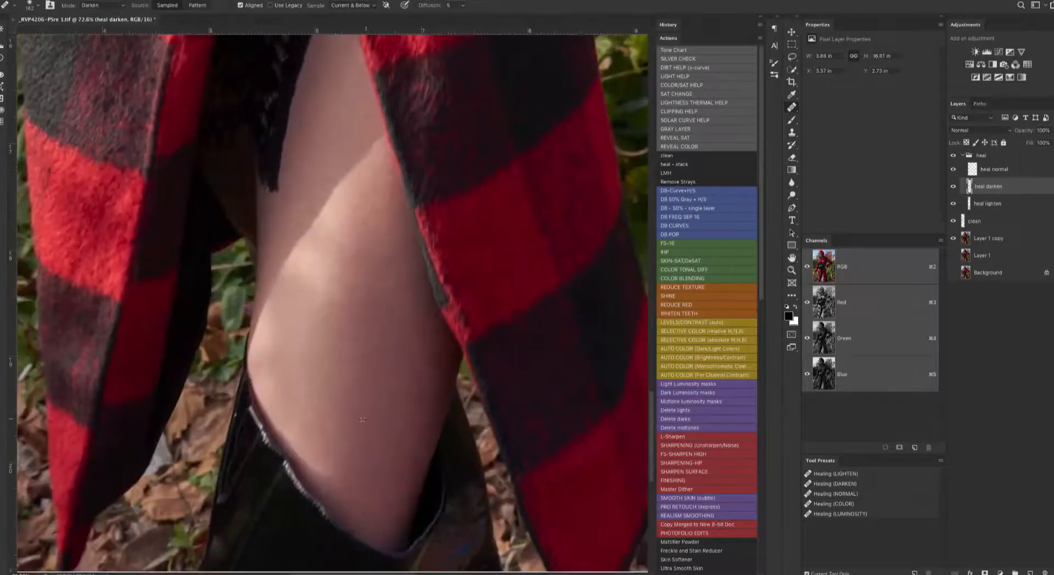
Heal the bright specks on the red beret in Darken mode.
scroll(421, 286, "down", 5)
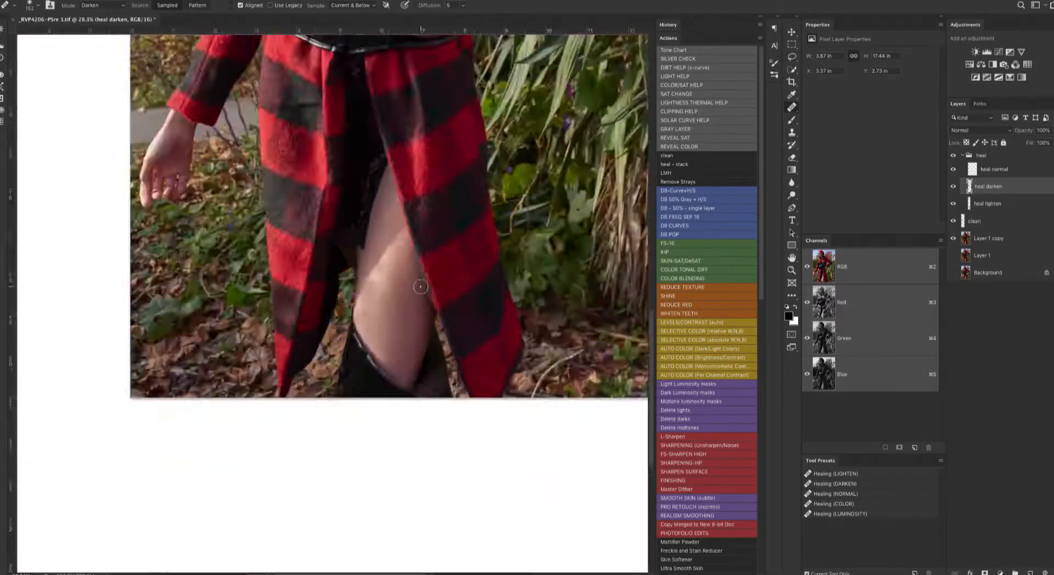
left_click_drag(420, 287, 420, 527)
scroll(392, 170, "up", 6)
left_click_drag(475, 453, 368, 293)
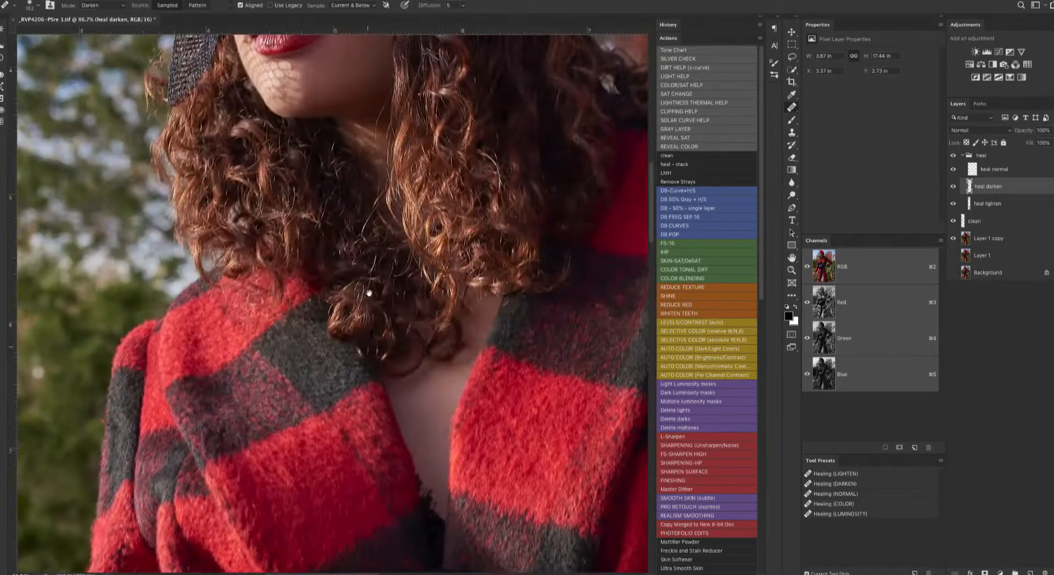
left_click_drag(366, 66, 430, 287)
scroll(431, 287, "up", 6)
left_click_drag(331, 224, 383, 353)
mouse_move(343, 51)
left_mouse_down()
mouse_move(373, 214)
mouse_move(529, 560)
left_mouse_up()
left_click(345, 185)
left_click_drag(351, 180, 347, 179)
left_click(344, 183)
Heal the remaining bright specks across the beret toward its lower edge above the hair.
mouse_move(352, 220)
left_mouse_down()
mouse_move(357, 257)
mouse_move(134, 548)
left_mouse_up()
left_click(156, 107)
left_click_drag(404, 235, 55, 36)
left_click_drag(359, 357, 172, 60)
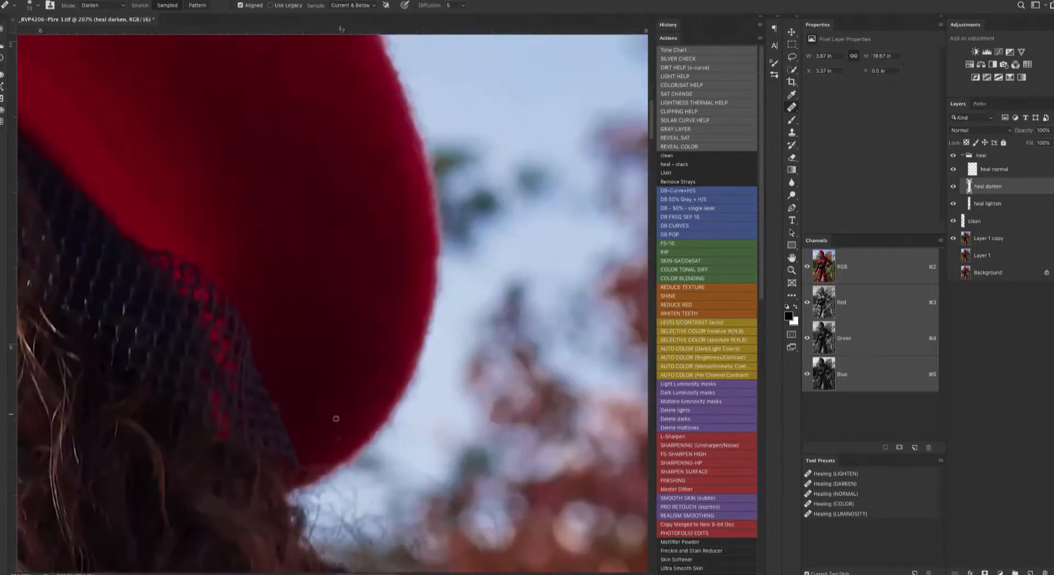
left_click_drag(385, 287, 352, 274)
left_click_drag(354, 210, 550, 167)
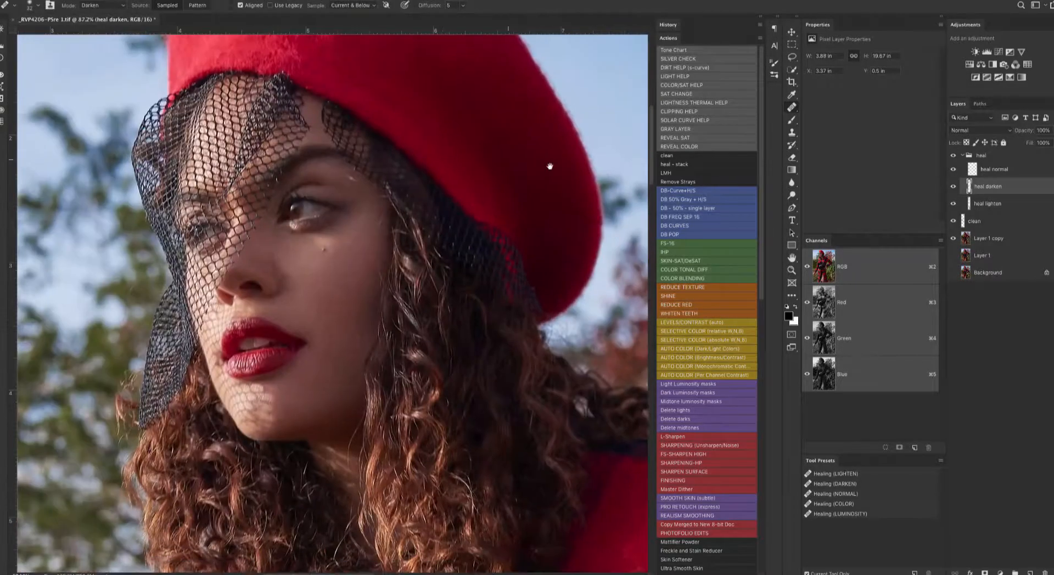
Reload the Healing (DARKEN) preset and touch up the leftover bright spots on the neck, chest and leg.
left_click_drag(443, 215, 480, 144)
left_click(885, 2)
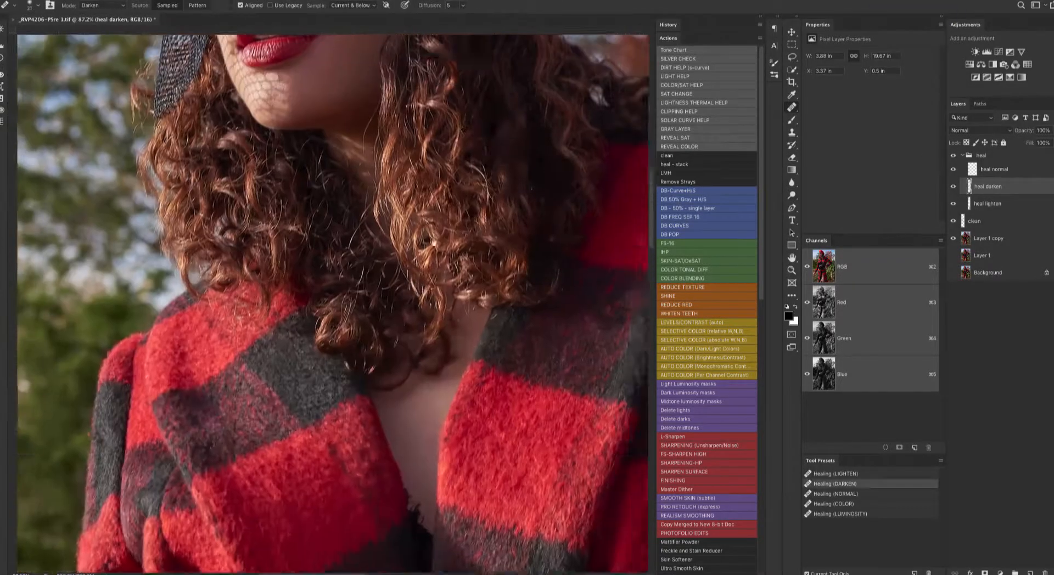
left_click_drag(272, 81, 286, 207)
left_click_drag(286, 208, 352, 208)
left_click_drag(311, 262, 300, 262)
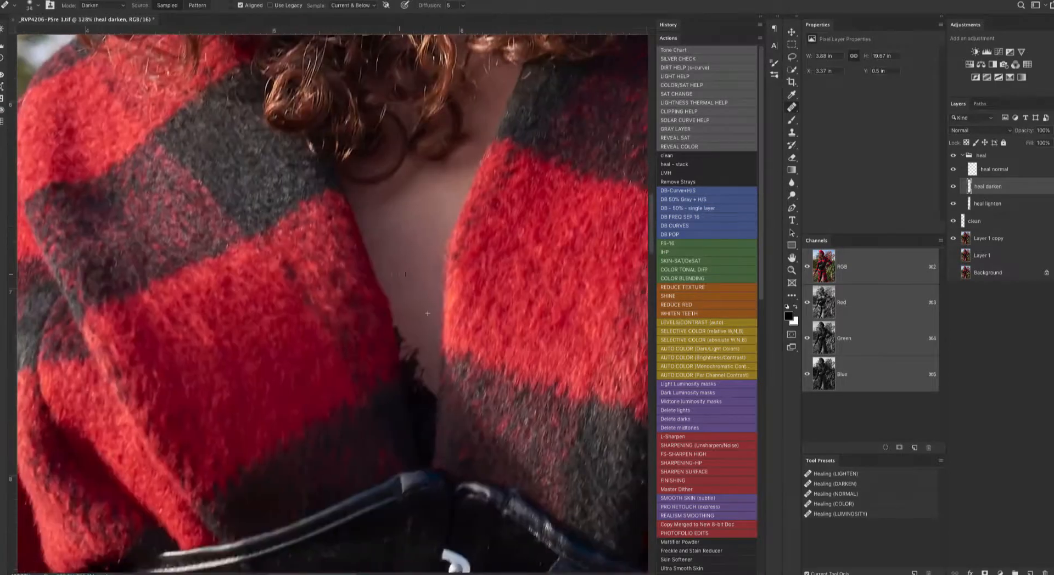
left_click_drag(492, 543, 473, 254)
left_click_drag(460, 335, 488, 170)
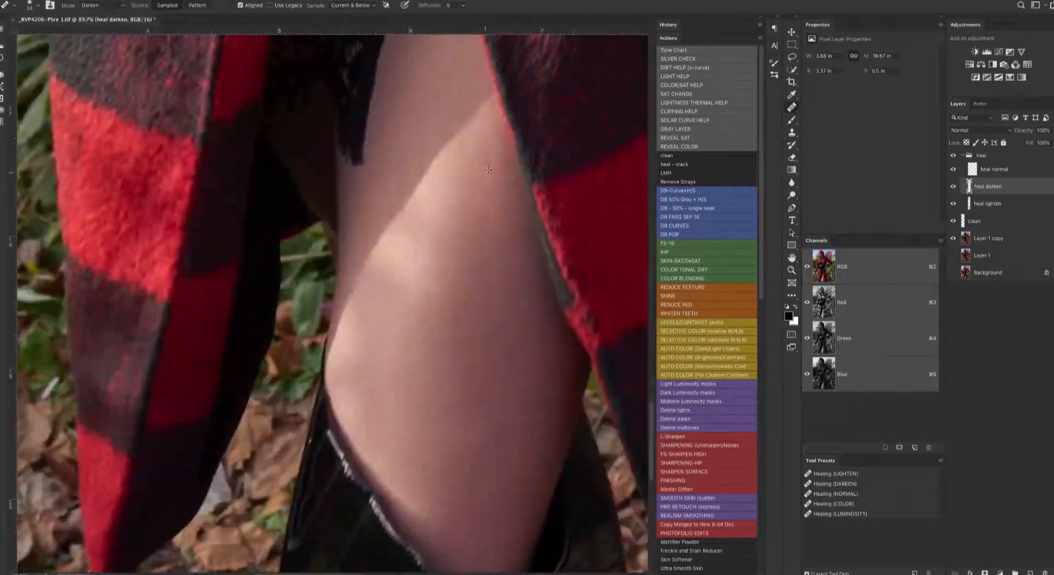
left_click_drag(419, 148, 393, 451)
left_click_drag(330, 148, 351, 467)
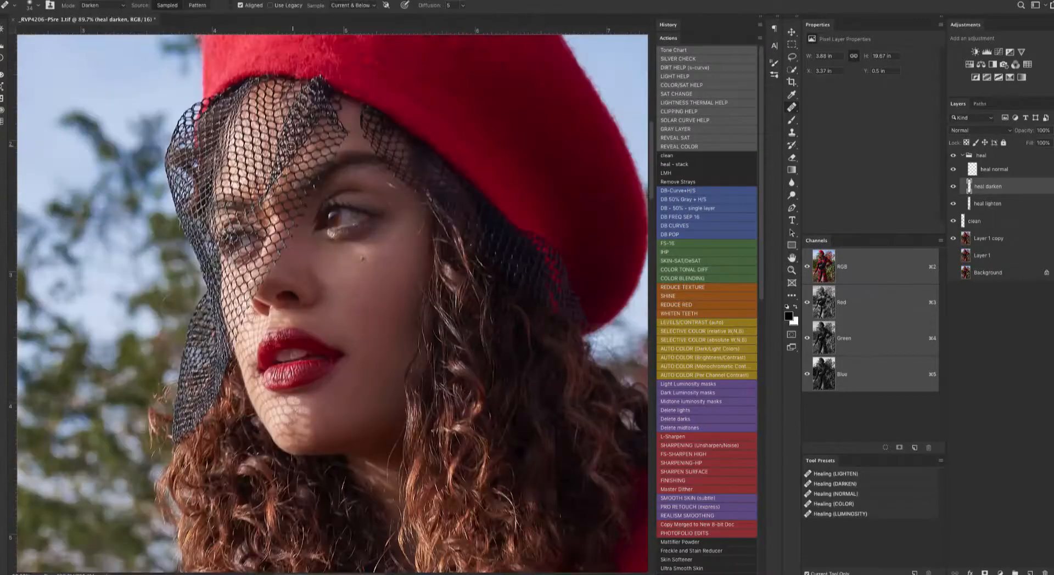
Select the heal normal layer with the Healing (NORMAL) preset and heal the flaws on the red beret.
left_click(985, 170)
left_click(834, 494)
mouse_move(488, 209)
left_mouse_down()
mouse_move(491, 363)
mouse_move(480, 268)
left_mouse_up()
left_click(438, 120)
left_click_drag(480, 268, 509, 272)
left_click(493, 308)
left_click_drag(493, 308, 502, 286)
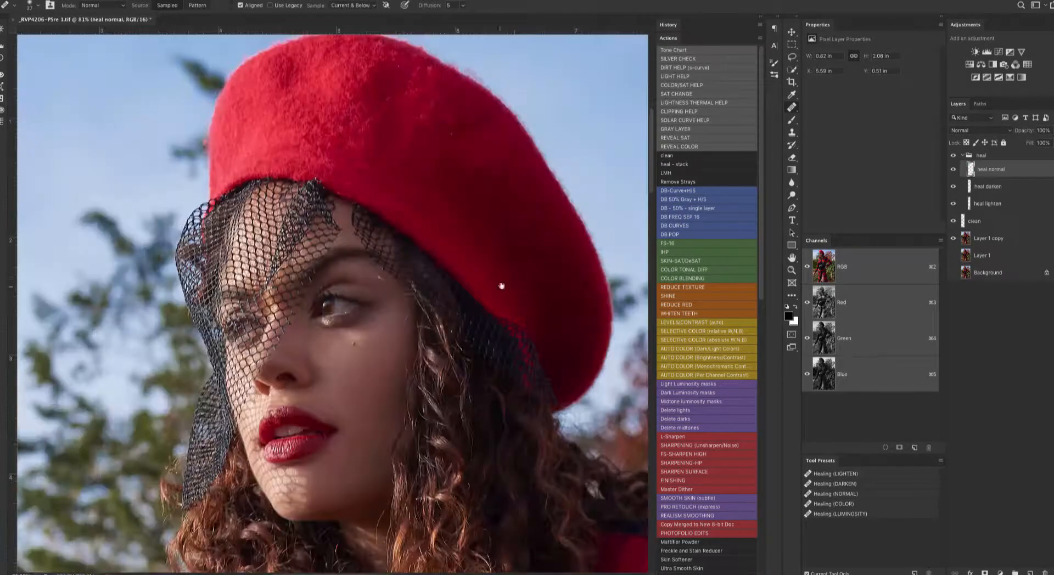
left_click(348, 127)
left_click_drag(311, 79, 323, 78)
left_click(296, 74)
Heal the remaining skin flaws on the face from the cheek down to the chin on the heal normal layer.
left_click_drag(386, 176, 358, 60)
left_click_drag(329, 164, 362, 165)
left_click_drag(315, 125, 307, 122)
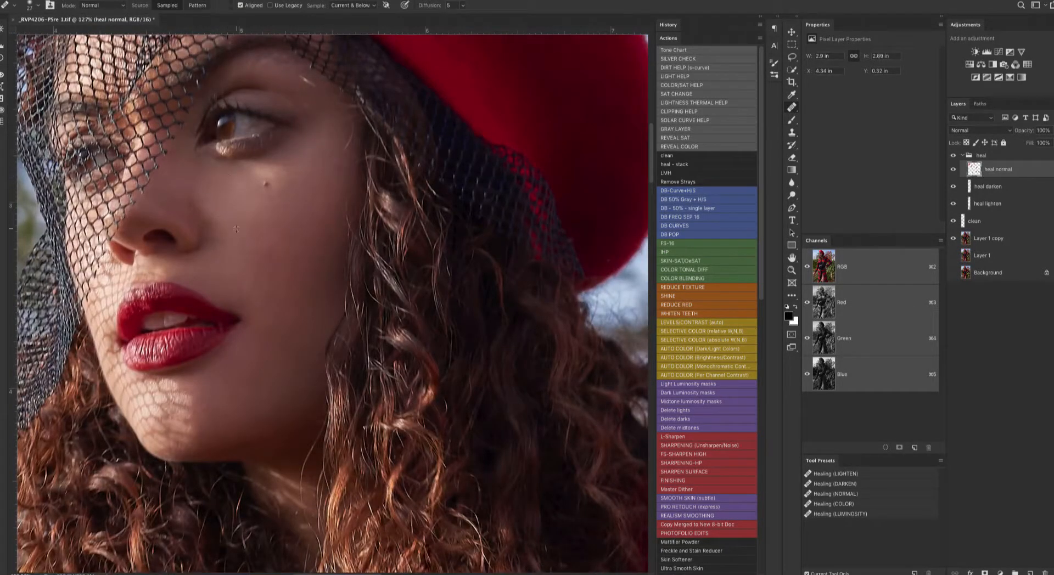
left_click_drag(243, 257, 273, 201)
scroll(287, 309, "down", 5)
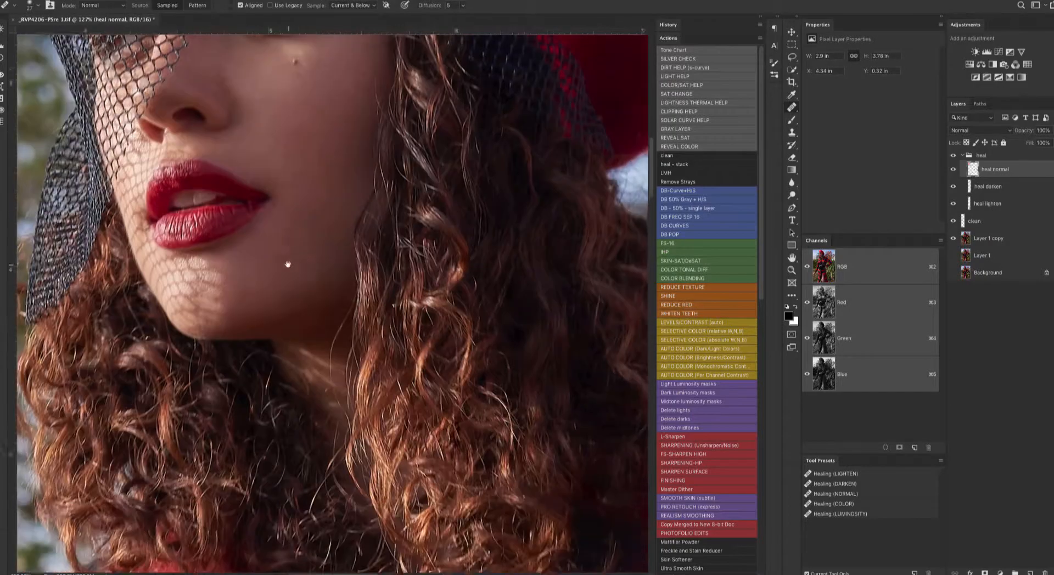
left_click_drag(280, 82, 299, 82)
Heal away the shiny metal clip on the coat's dark edge under the bent arm.
mouse_move(328, 154)
left_mouse_down()
mouse_move(461, 256)
mouse_move(494, 257)
left_mouse_up()
left_click_drag(513, 258, 504, 258)
left_click_drag(493, 349, 493, 347)
left_click(493, 336, "alt")
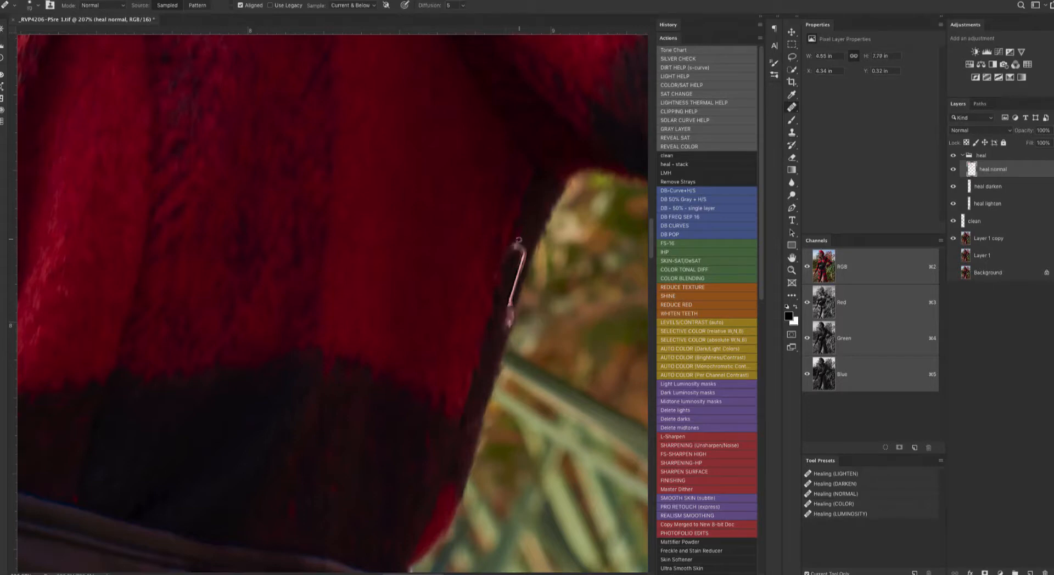
left_click_drag(522, 239, 514, 274)
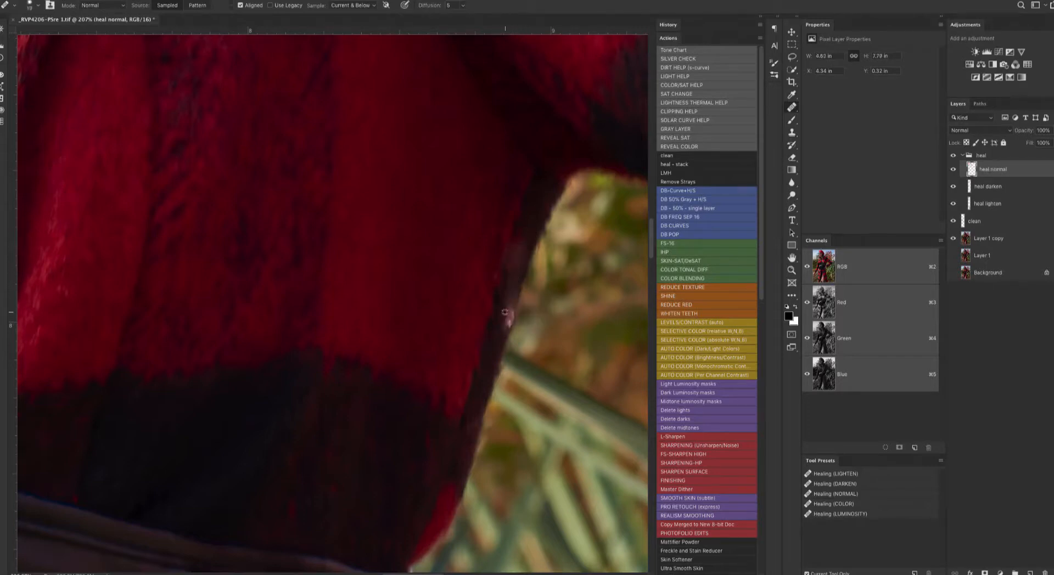
Clone dark coat fabric over the clip remnants along the coat edge with the Clone Stamp tool.
key("s")
key("alt+bracketleft")
key("alt+bracketleft")
key("alt+bracketleft")
left_click_drag(505, 340, 494, 340)
left_click(500, 329, "alt")
left_click_drag(507, 310, 513, 267)
Return to the heal normal layer with the Healing (NORMAL) preset, undo the last stroke, and heal the coat edge smooth.
left_click(993, 169)
key("j")
left_click(836, 494)
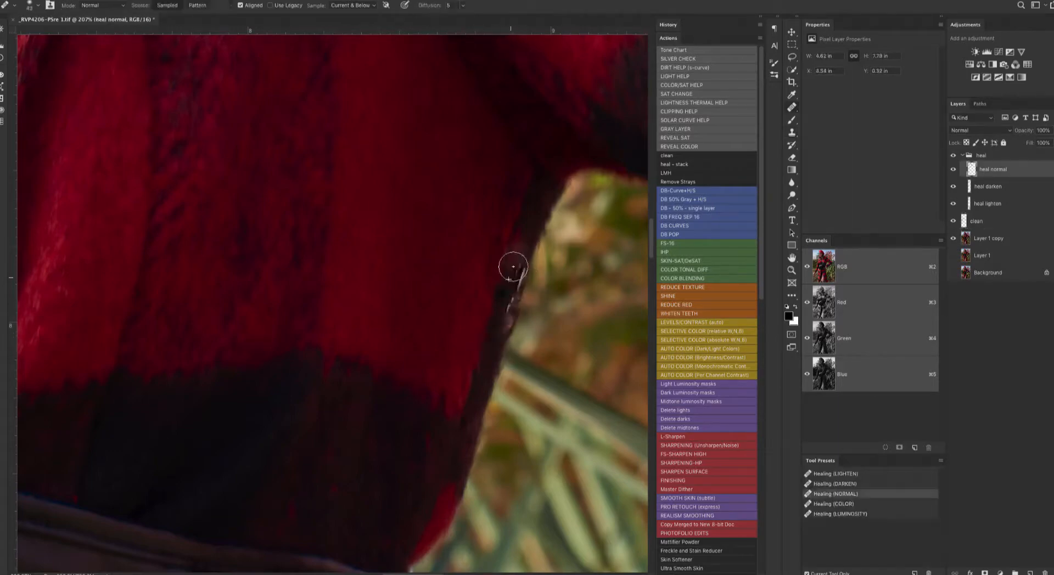
key("super+z")
left_click_drag(506, 340, 504, 317)
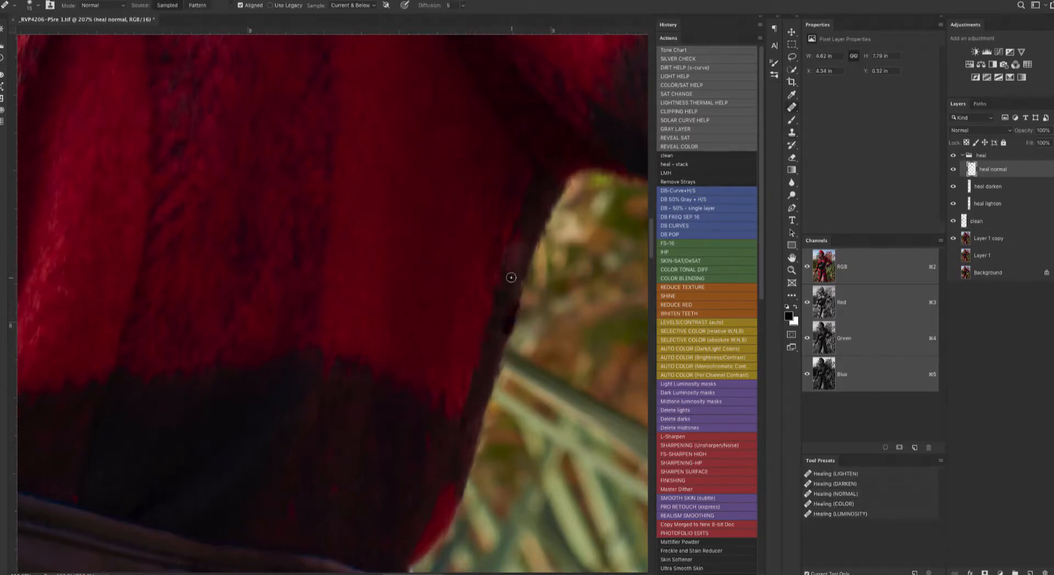
left_click(527, 224, "alt")
key("bracketright")
left_click_drag(515, 273, 512, 296)
left_click_drag(520, 250, 500, 344)
left_click_drag(535, 268, 508, 280)
Heal the blemish on the back of the hand resting on the hip, sampling nearby clean skin.
mouse_move(532, 527)
left_mouse_down()
mouse_move(486, 247)
mouse_move(437, 270)
mouse_move(444, 336)
left_mouse_up()
left_click(439, 360, "alt")
left_click(452, 345)
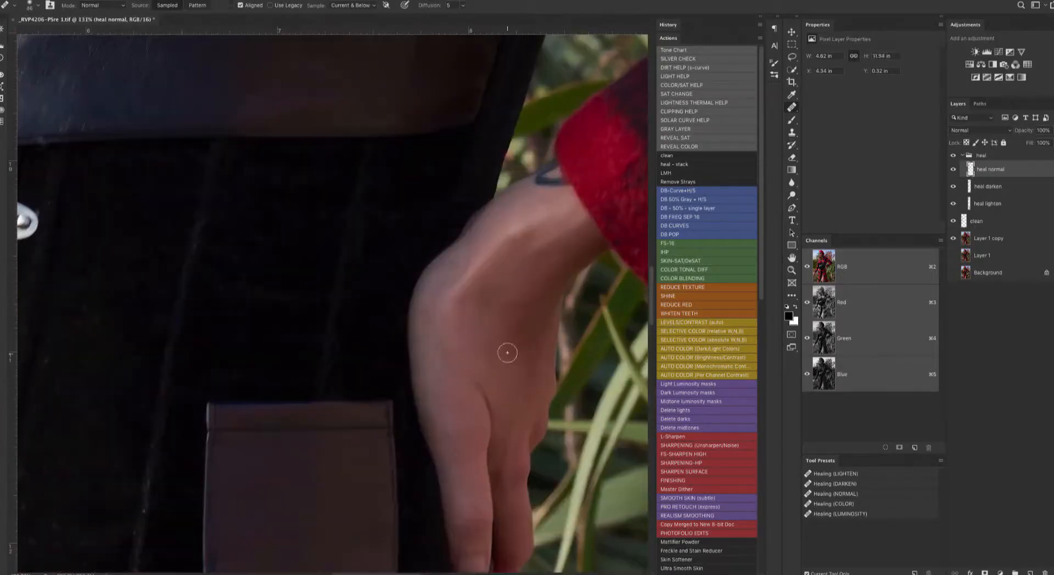
Heal the marks on the wrist of the lowered hand below the coat cuff.
left_click_drag(219, 563, 534, 224)
left_click_drag(88, 275, 505, 61)
left_click_drag(88, 412, 509, 194)
left_click(258, 364, "alt")
left_click(296, 335)
left_click(321, 335)
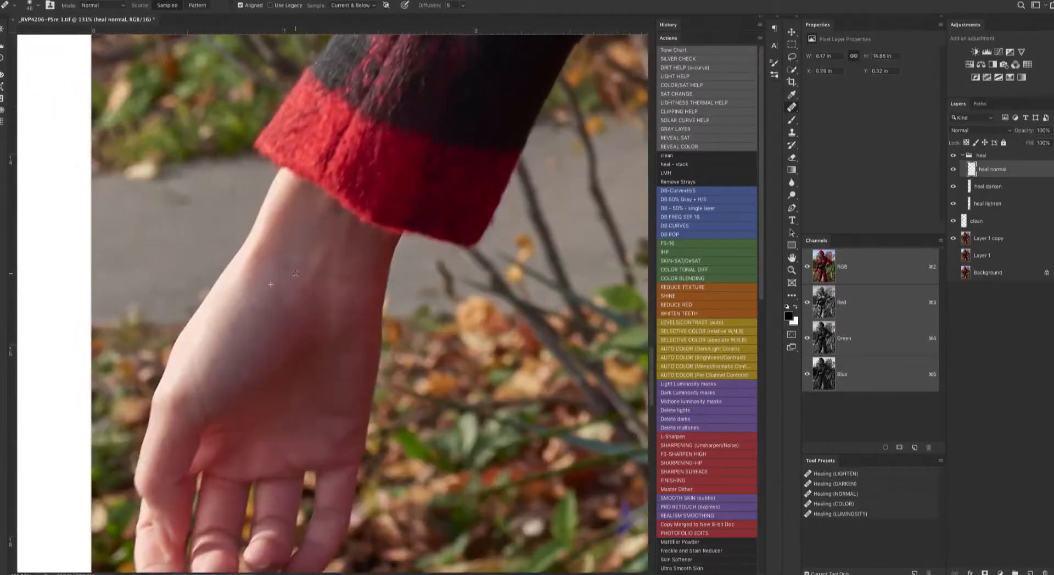
Heal the uneven spots on the leg above the boot, sampling nearby skin.
left_click_drag(308, 355, 439, 199)
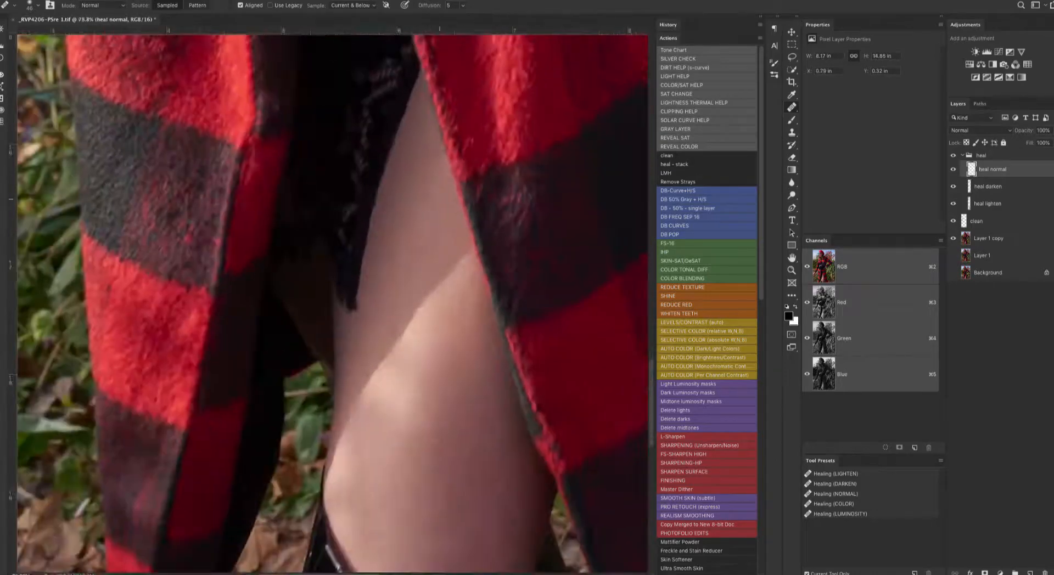
left_click(404, 461, "alt")
left_click(408, 442)
mouse_move(412, 501)
left_mouse_down()
mouse_move(399, 410)
mouse_move(329, 384)
left_mouse_up()
mouse_move(351, 50)
left_mouse_down()
mouse_move(219, 406)
mouse_move(213, 535)
left_mouse_up()
Collapse the heal group and compare the face with the group hidden and shown.
left_click(963, 156)
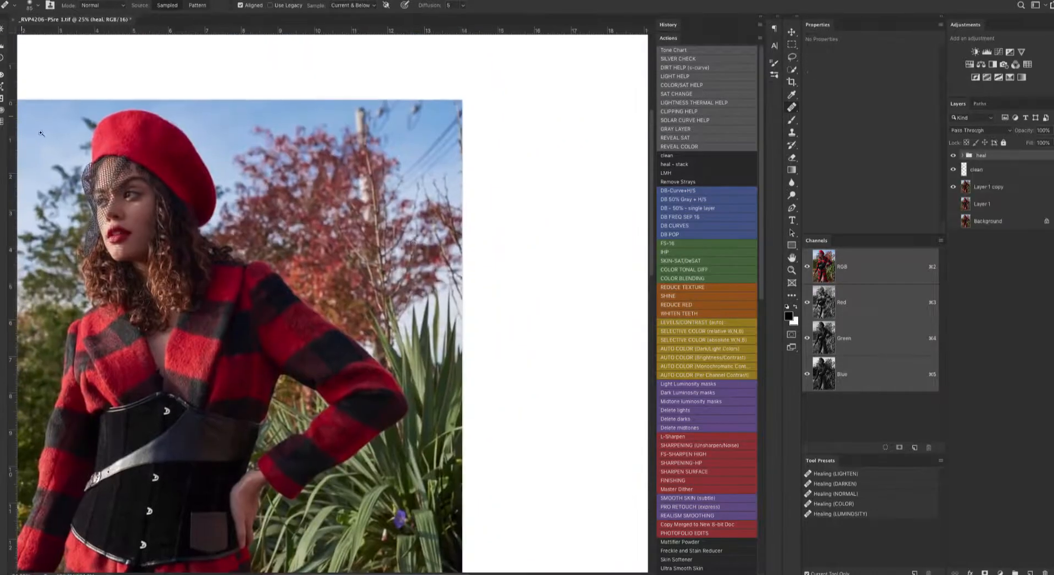
left_click_drag(105, 198, 258, 236)
left_click(953, 156)
left_click(953, 156)
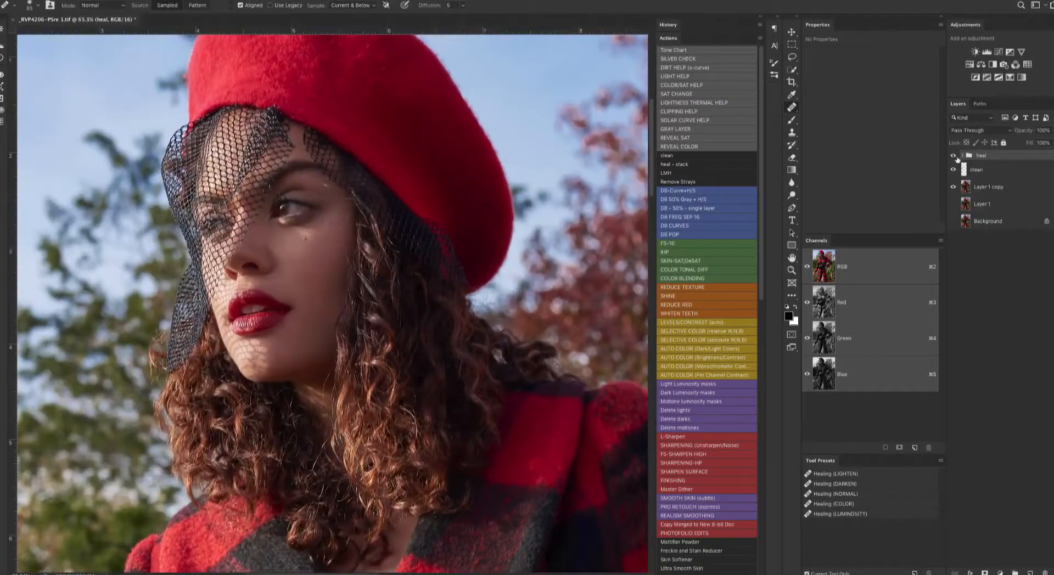
Select the heal lighten layer and heal the dark cracks and harsh lines across the lips.
left_click(963, 156)
left_click(987, 204)
left_click_drag(234, 324, 302, 322)
mouse_move(267, 315)
left_mouse_down()
mouse_move(236, 315)
mouse_move(271, 317)
mouse_move(247, 334)
mouse_move(324, 331)
left_mouse_up()
left_click(269, 323, "alt")
left_click_drag(294, 346, 289, 347)
left_click_drag(301, 268, 276, 386)
left_click_drag(254, 343, 250, 366)
left_click_drag(226, 380, 222, 397)
mouse_move(435, 247)
left_mouse_down()
mouse_move(435, 270)
mouse_move(391, 273)
left_mouse_up()
left_click_drag(402, 254, 406, 271)
left_click_drag(344, 316, 346, 341)
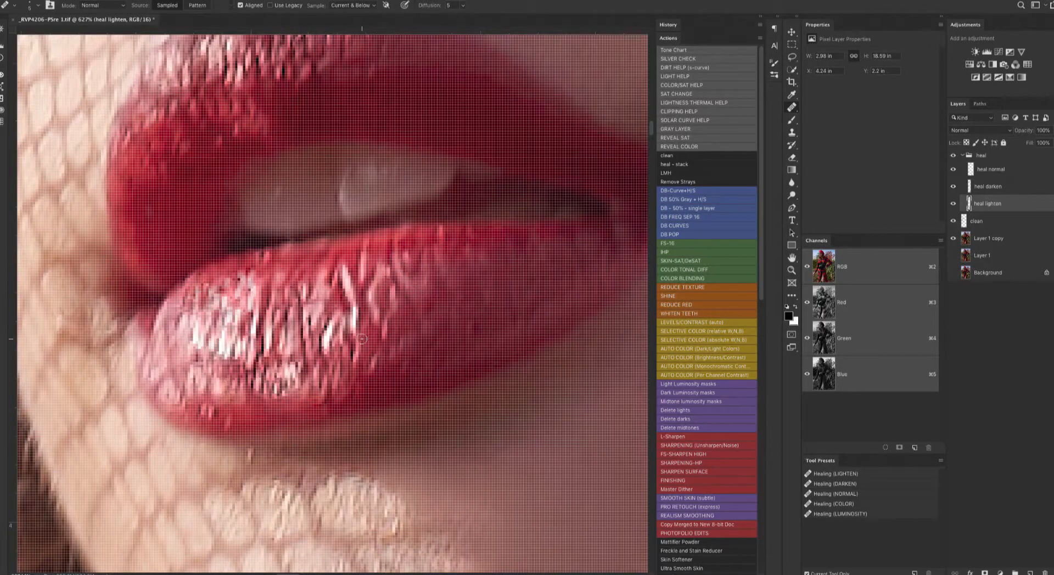
Compare the lips with the heal lighten layer hidden and shown, and heal the lines on the upper lip.
left_click(954, 205)
left_click(954, 204)
scroll(389, 280, "down", 10)
scroll(386, 249, "up", 8)
key("bracketright")
key("bracketright")
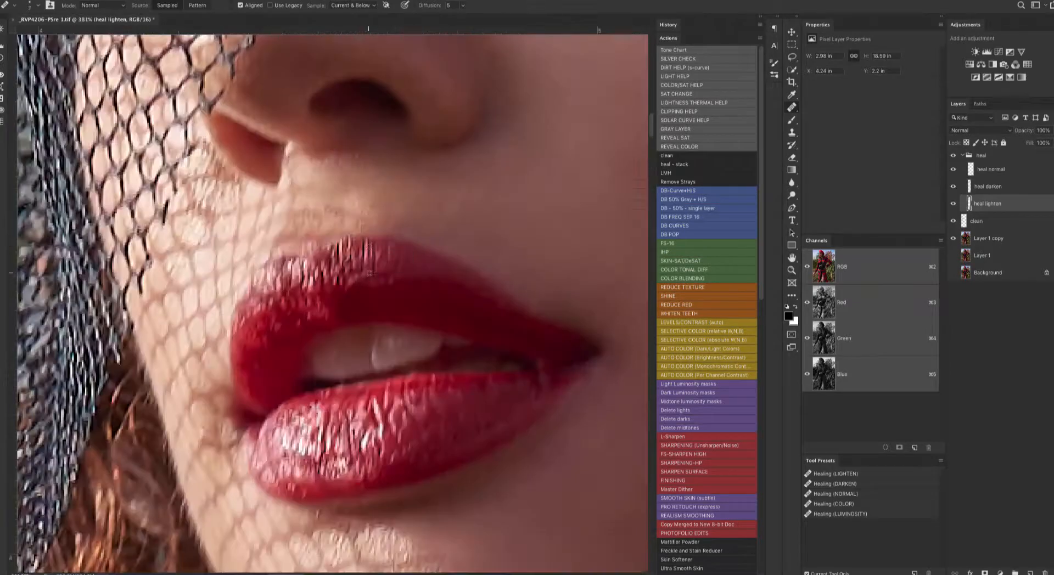
left_click_drag(347, 247, 331, 281)
left_click_drag(314, 267, 312, 282)
Group the heal group and the clean layer together and name the new group skin.
scroll(383, 406, "down", 10)
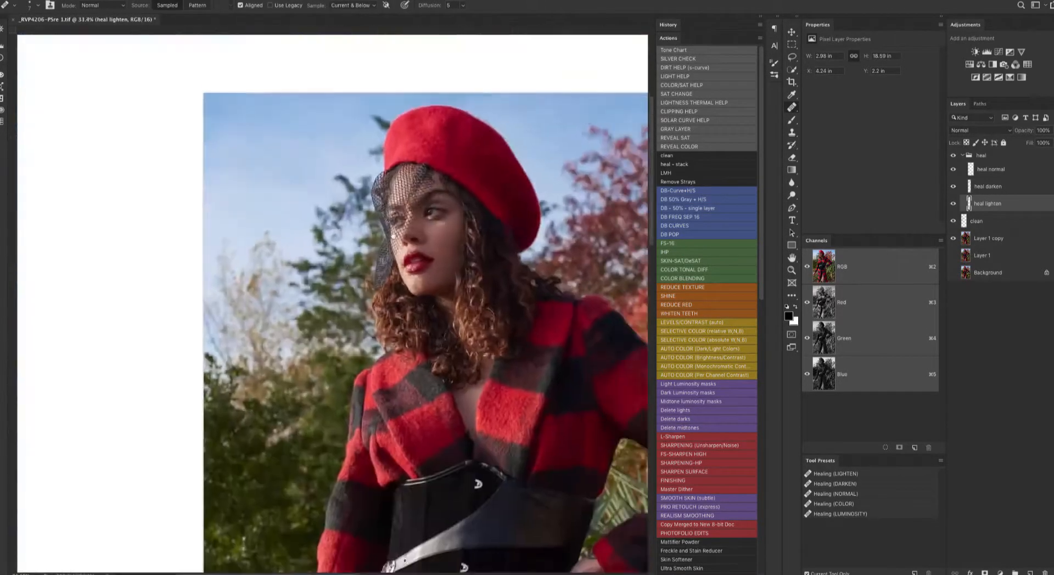
scroll(396, 242, "up", 3)
left_click(963, 157)
left_click(992, 172, "shift")
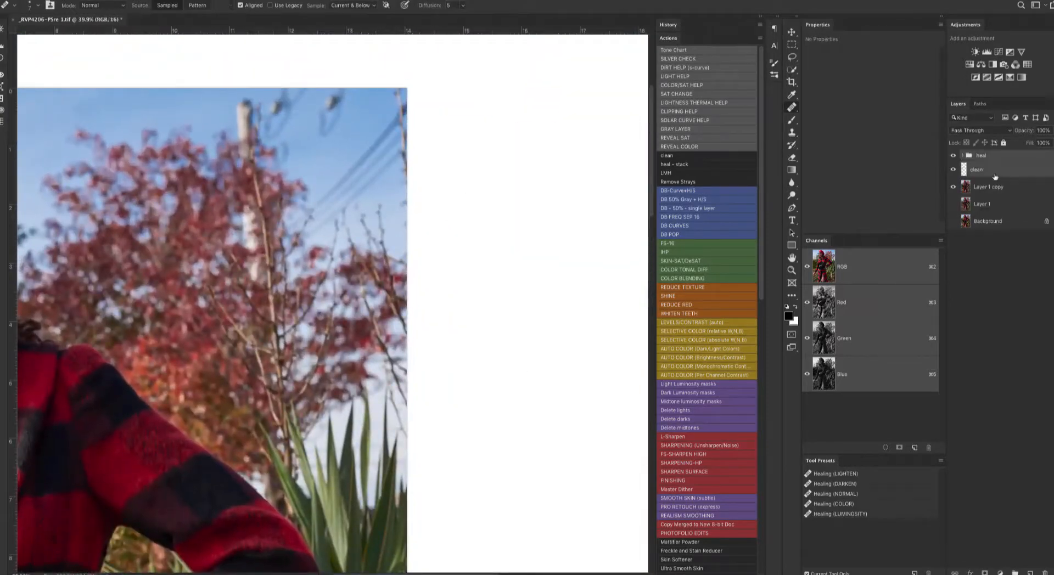
key("super+g")
double_click(984, 155)
type("skin")
key("Return")
Merge Layer 1 copy into Layer 1 and add a new layer named wires above the skin group.
left_click(990, 176)
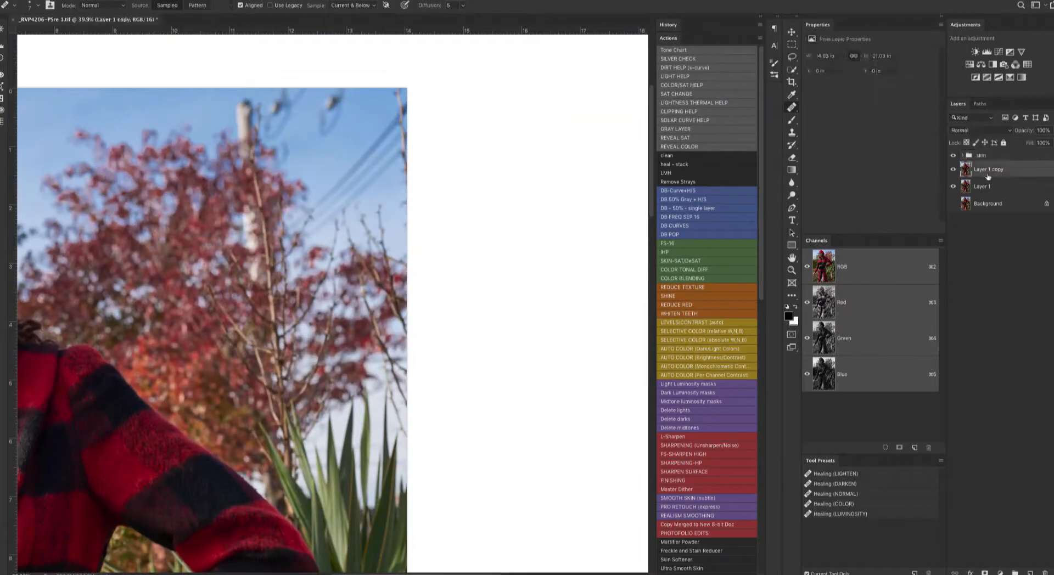
key("super+e")
left_click(980, 158)
key("super+shift+n")
type("wires")
key("Return")
Heal away the dark wire fittings in the sky beside the pole on the wires layer.
scroll(339, 197, "up", 3)
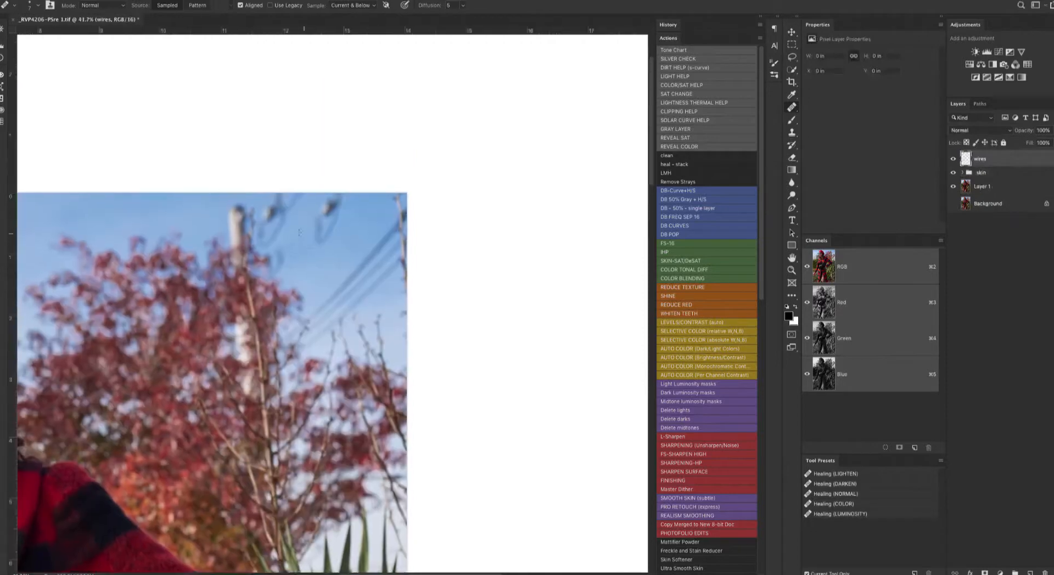
mouse_move(340, 196)
left_mouse_down()
mouse_move(289, 223)
mouse_move(275, 251)
left_mouse_up()
left_click(309, 212, "alt")
left_click(285, 269, "alt")
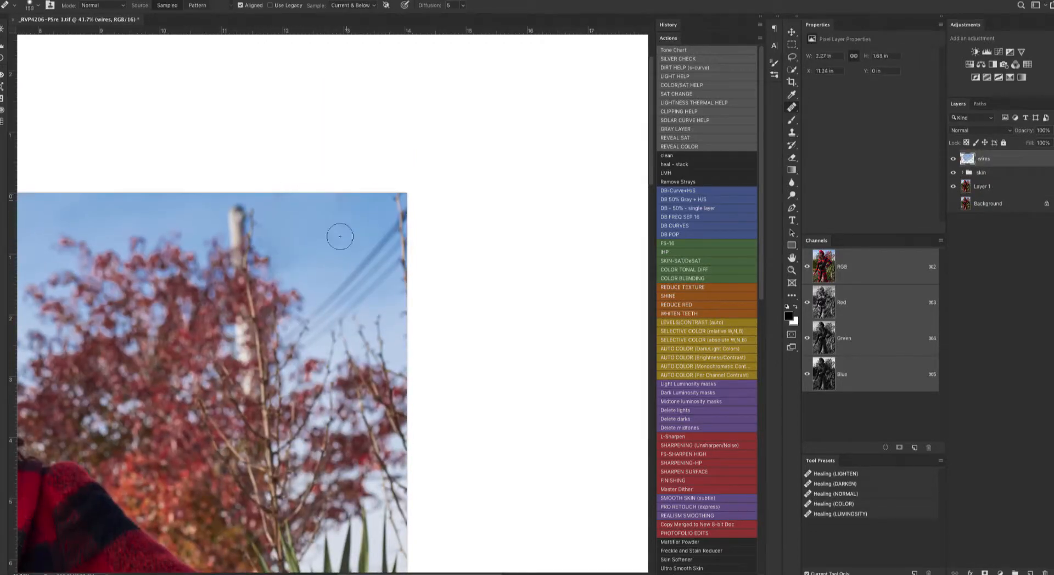
Heal away the diagonal wires crossing the sky between the red tree and the image edge, resampling clean sky.
scroll(294, 331, "up", 3)
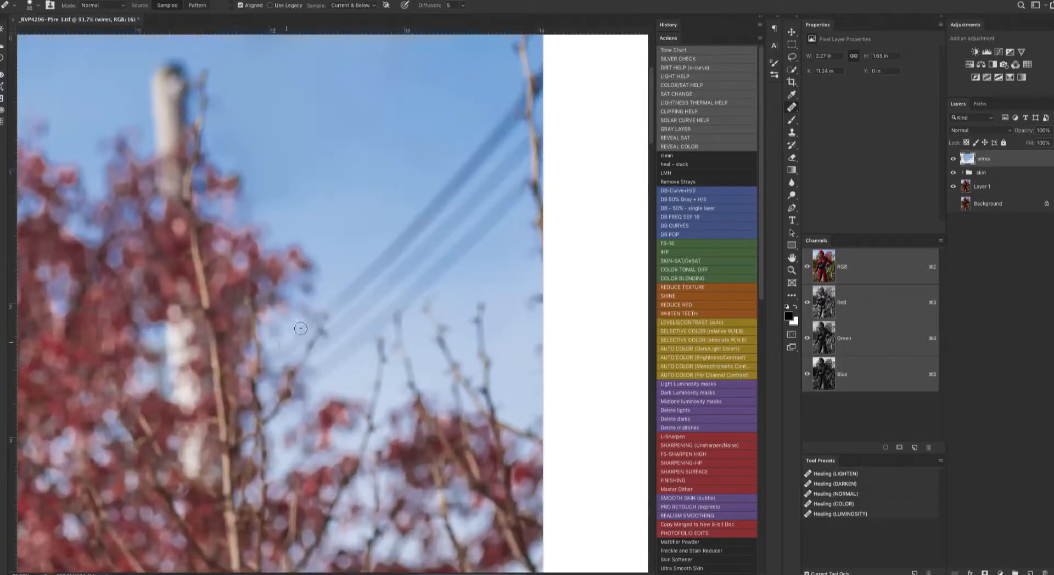
left_click(338, 328, "alt")
left_click_drag(322, 373, 359, 337)
left_click_drag(436, 143, 449, 143)
left_click(466, 124, "alt")
left_click_drag(508, 123, 380, 272)
mouse_move(506, 145)
left_mouse_down()
mouse_move(468, 157)
mouse_move(478, 206)
left_mouse_up()
left_click_drag(439, 258, 354, 300)
left_click_drag(388, 263, 362, 263)
left_click(379, 339, "alt")
mouse_move(511, 202)
left_mouse_down()
mouse_move(492, 254)
mouse_move(457, 249)
mouse_move(496, 223)
left_mouse_up()
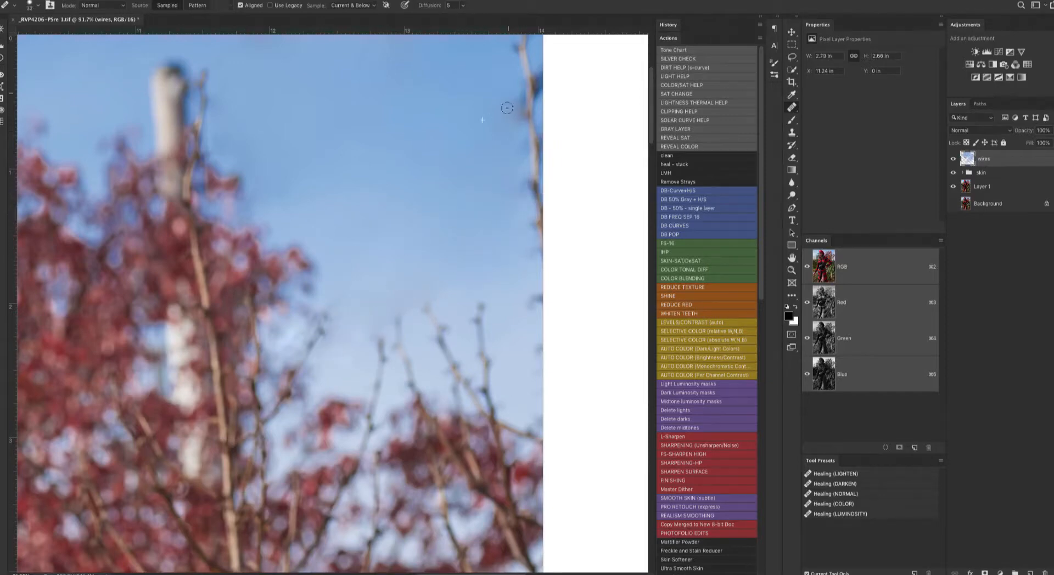
Sample the sky blue and brush over the remaining wire traces near the image edge on the wires layer, comparing it on and off.
scroll(507, 108, "down", 1)
key("b")
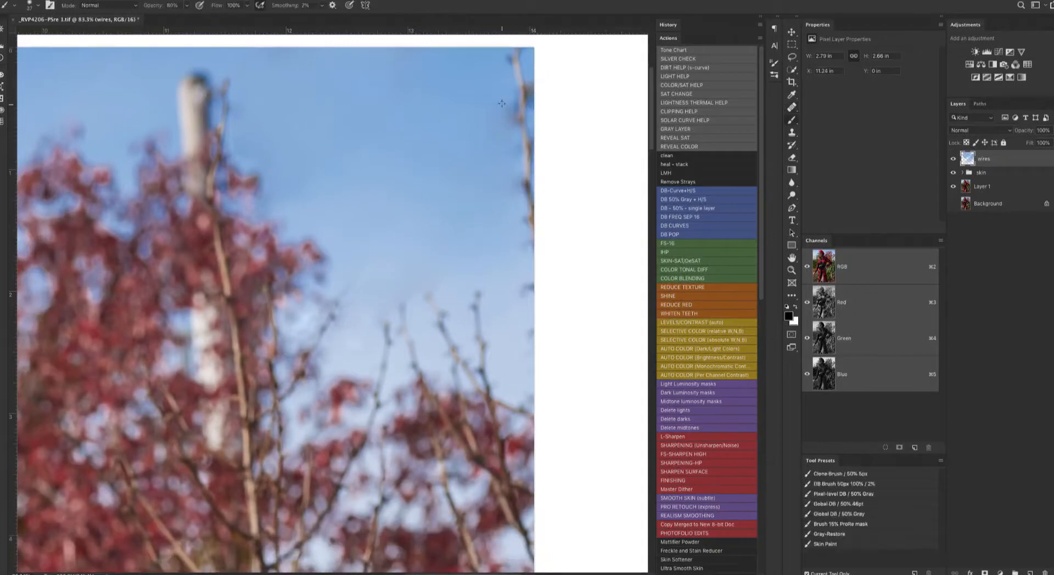
left_click(532, 86, "alt")
left_click(530, 89, "alt")
key("bracketright")
key("bracketright")
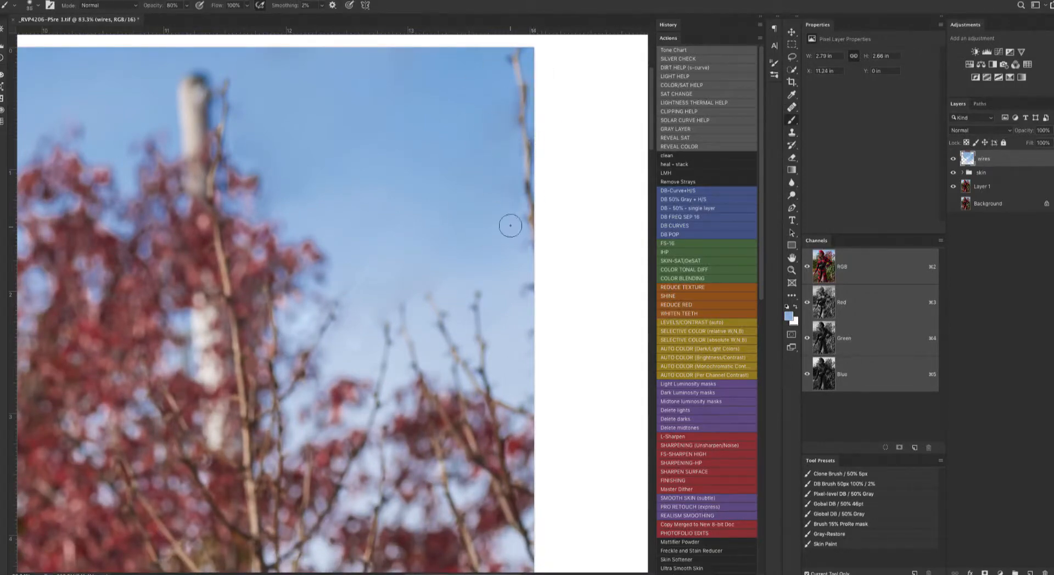
left_click_drag(419, 205, 381, 184)
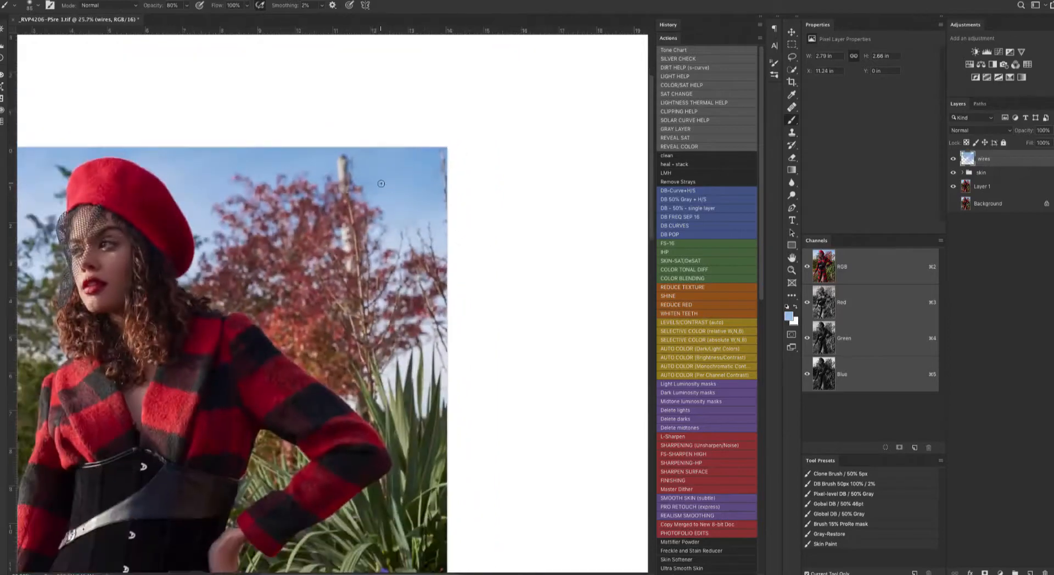
left_click(953, 158)
left_click(953, 158)
mouse_move(526, 258)
left_mouse_down()
mouse_move(473, 258)
mouse_move(514, 259)
left_mouse_up()
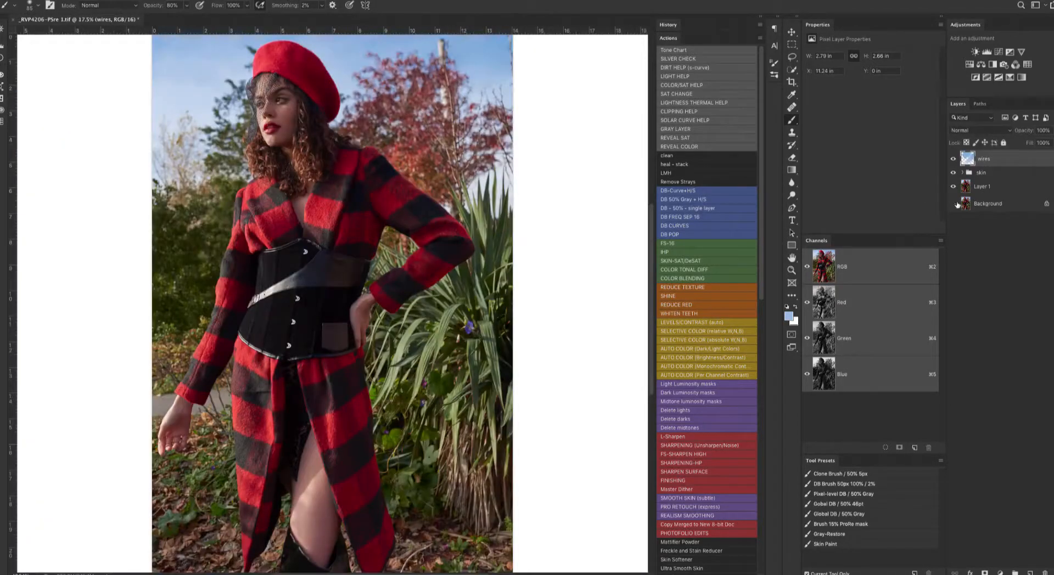
Group the wires layer in a new group named Environment and rename the skin group to Skin.
key("super+g")
double_click(986, 156)
type("Environment")
key("Return")
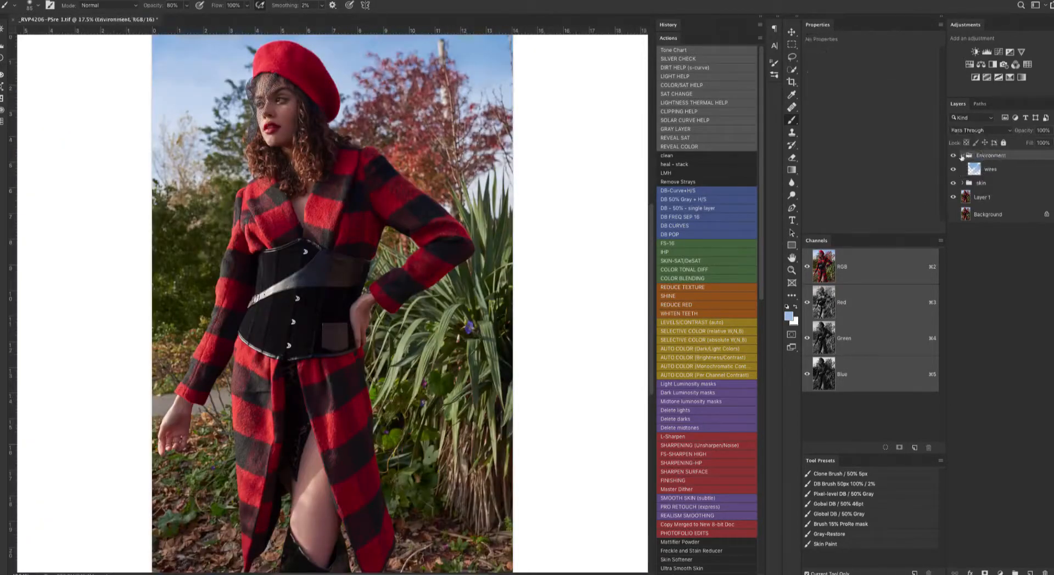
left_click(963, 156)
double_click(981, 166)
left_click(962, 166)
left_click(983, 177)
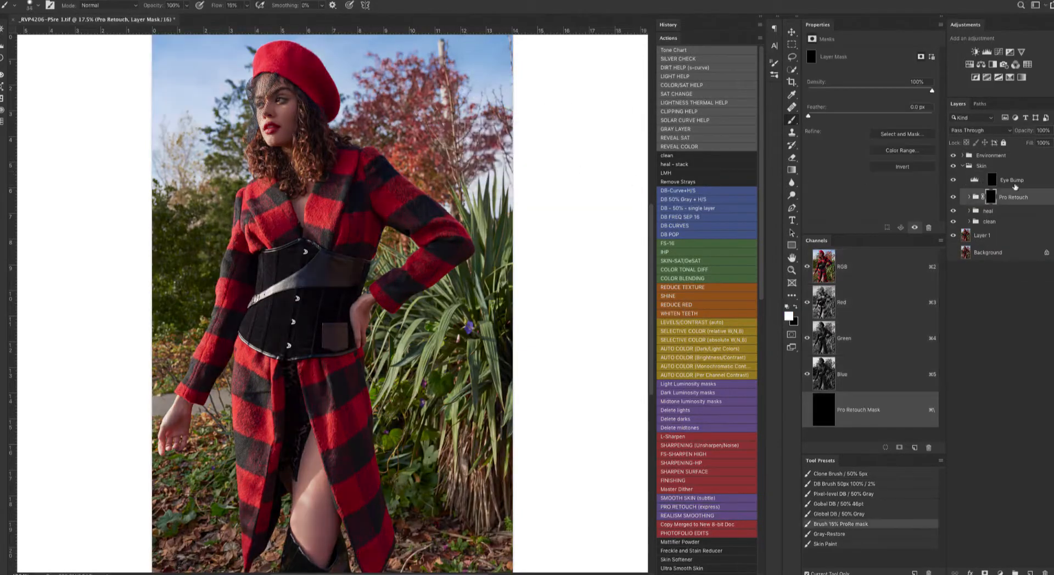
left_click(1014, 185, "shift")
key("Delete")
Isolate the heal lighten layer by hiding heal darken and heal normal, and adjust its opacity while checking the face.
left_click(969, 177)
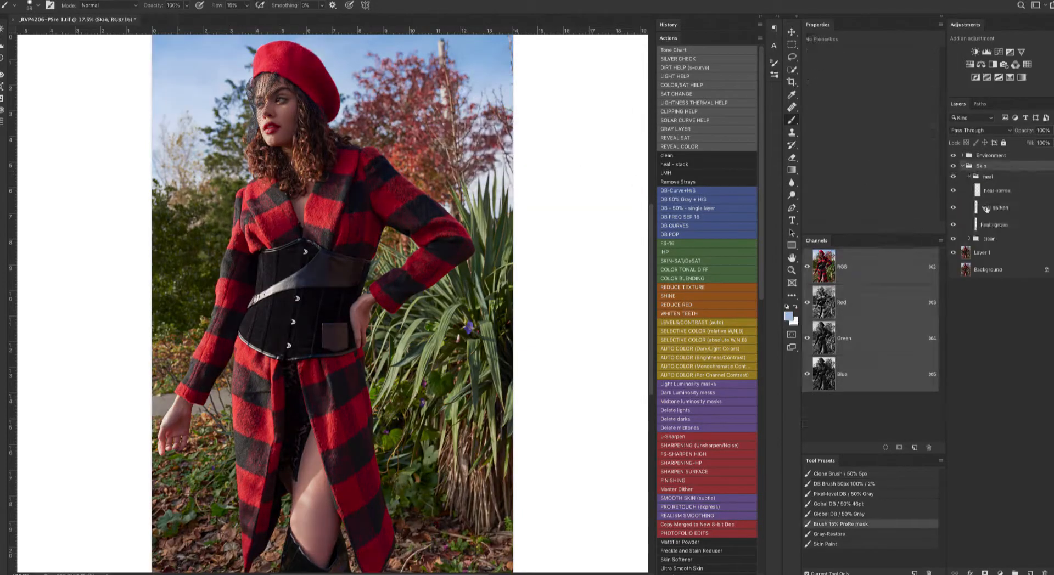
left_click(986, 209)
left_click(953, 207)
left_click(953, 191)
left_click(988, 225)
scroll(282, 109, "up", 10)
scroll(315, 302, "down", 3)
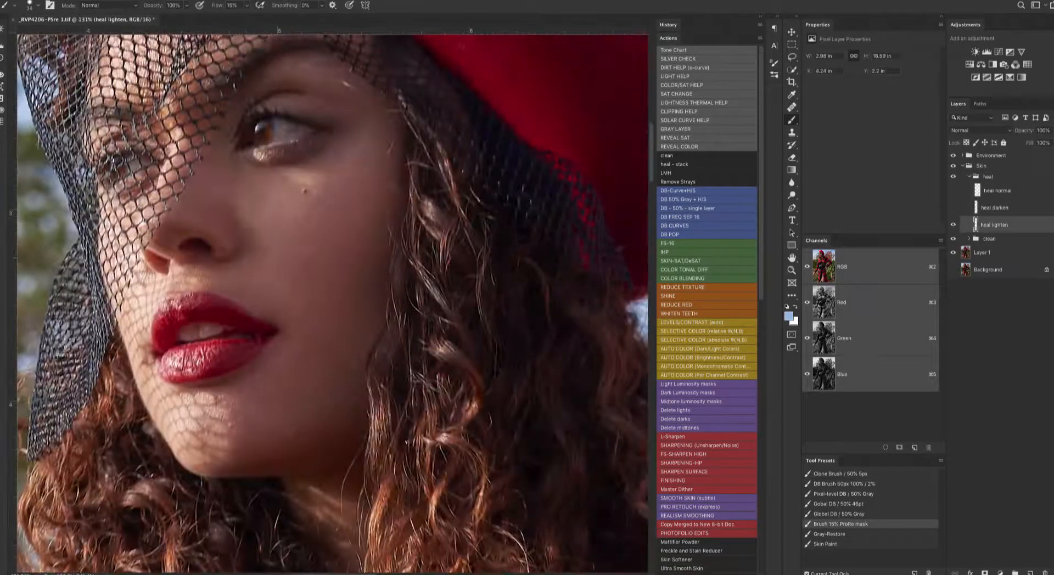
mouse_move(1053, 131)
left_mouse_down()
mouse_move(1023, 140)
mouse_move(1051, 141)
left_mouse_up()
Show the heal darken and heal normal layers again and lower the heal normal layer's opacity.
left_click(954, 208)
left_click(995, 208)
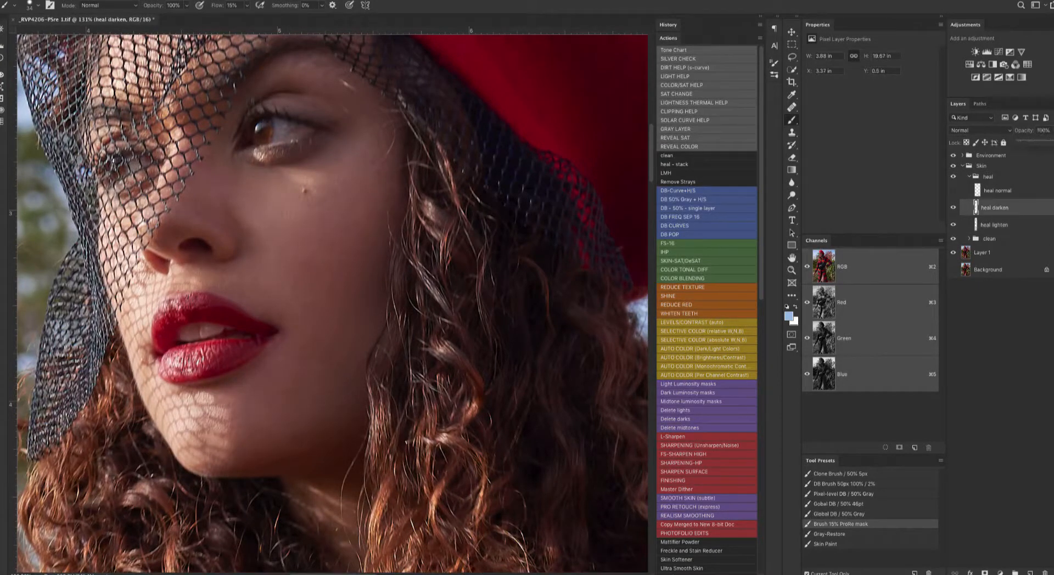
left_click(953, 190)
left_click(993, 192)
left_click(1053, 131)
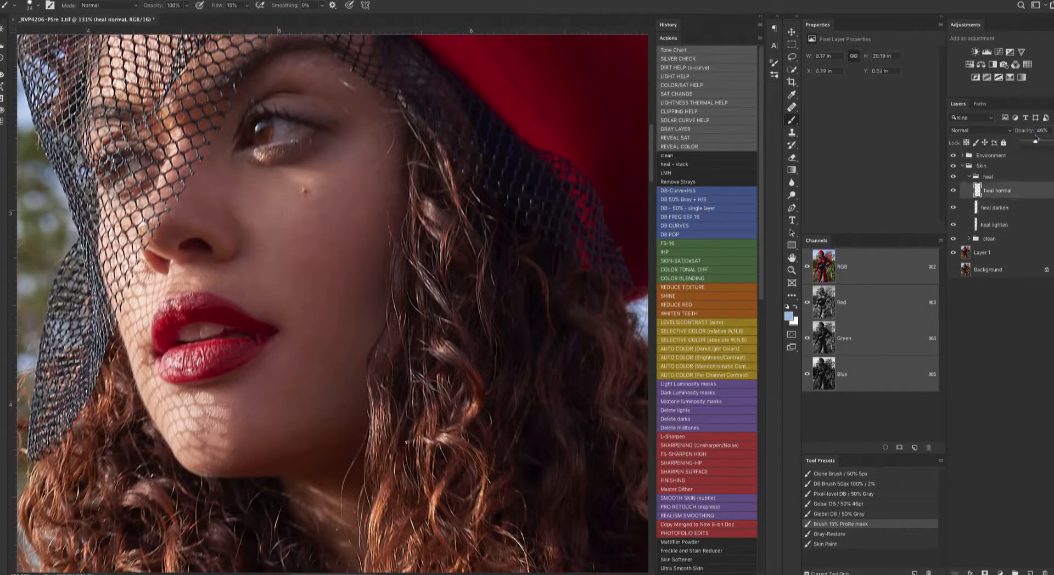
left_click(971, 176)
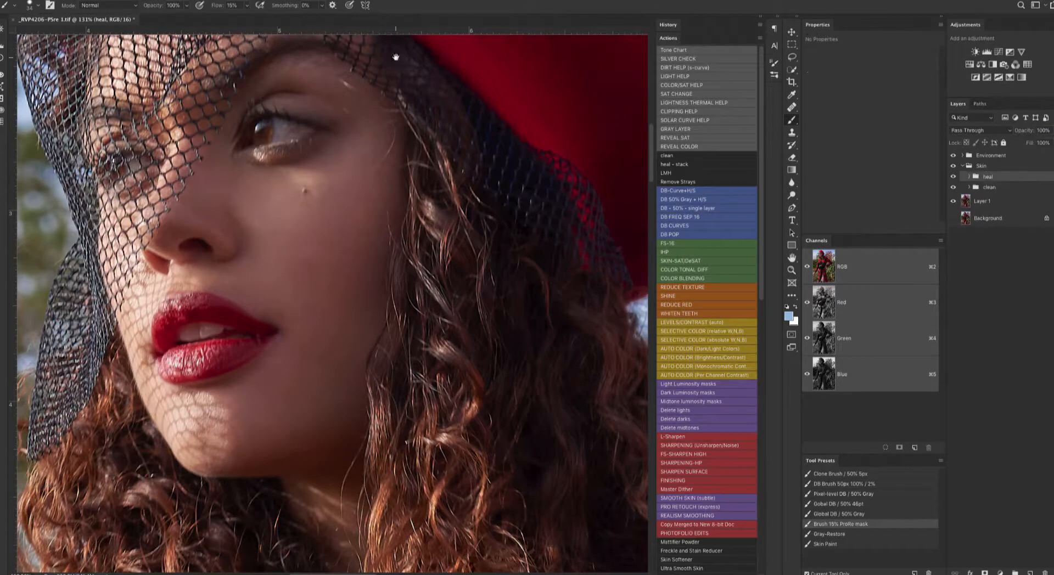
Compare the heal normal layer on and off around the beret and veil, and readjust its opacity.
left_click_drag(395, 57, 363, 354)
left_click(970, 177)
left_click(953, 191)
left_click(954, 190)
left_click(997, 191)
left_click(1053, 132)
left_click(970, 177)
Run the PRO RETOUCH (express) action above the heal group and paint white on the Pro Retouch mask over the cheek and nose.
left_click(984, 177)
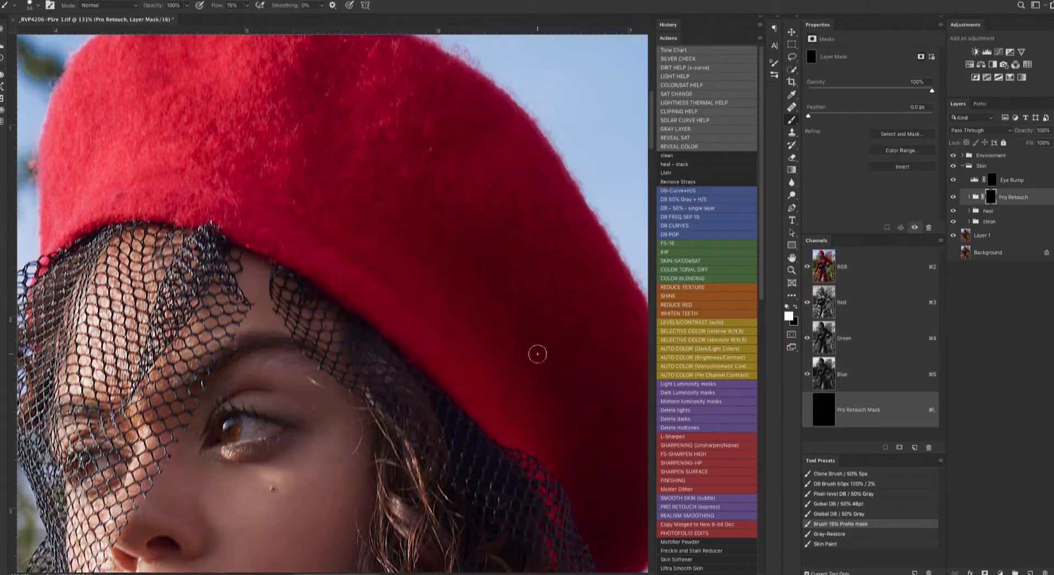
scroll(277, 178, "down", 5)
left_click_drag(343, 322, 365, 323)
left_click_drag(339, 373, 330, 374)
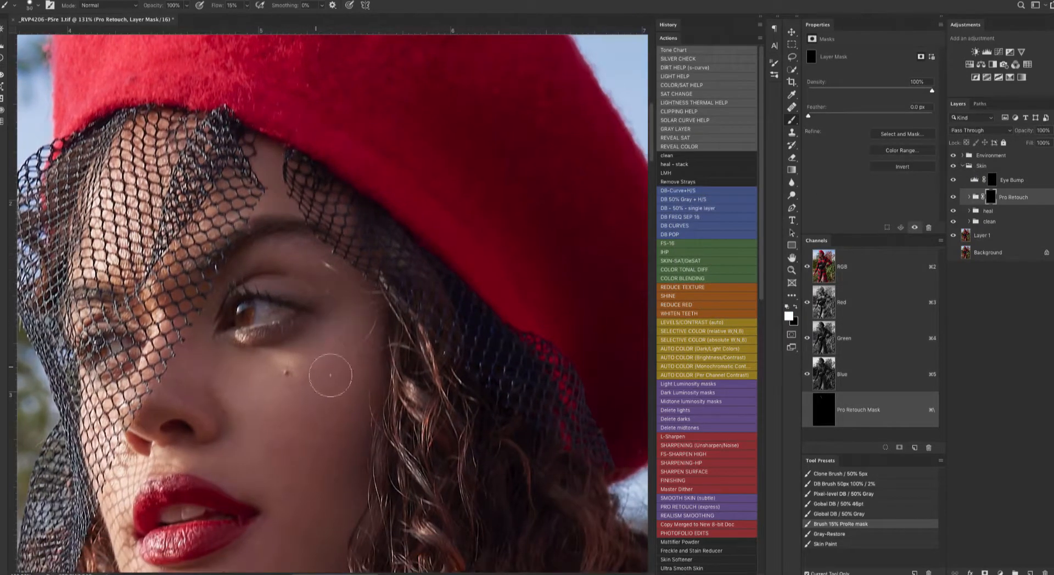
left_click_drag(205, 337, 179, 336)
Show the mask overlay and extend the Pro Retouch mask over the cheek, under-eye area, eyelid and forehead.
key("backslash")
scroll(283, 379, "up", 3)
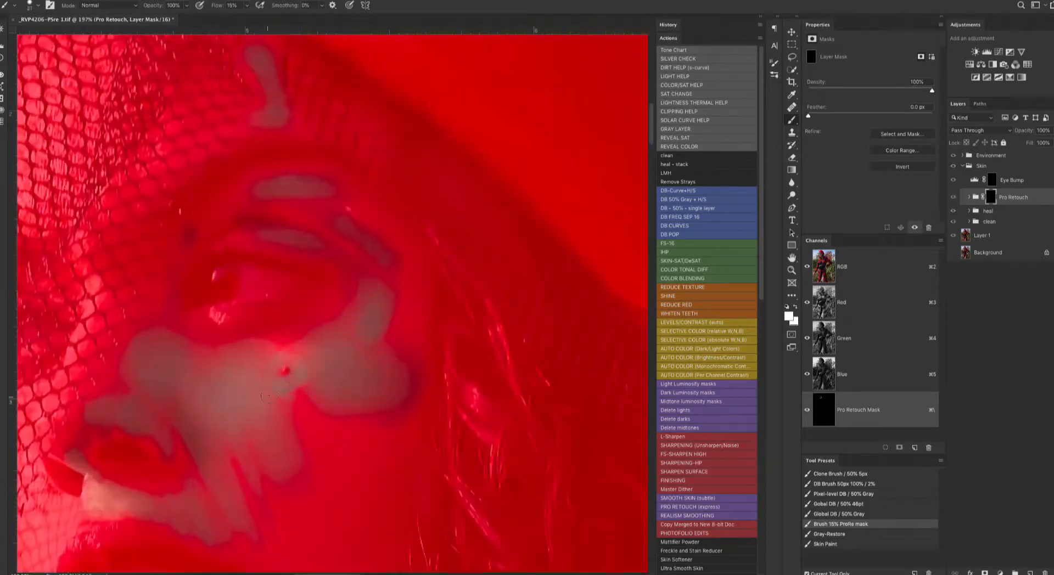
left_click_drag(265, 397, 289, 397)
mouse_move(192, 347)
left_mouse_down()
mouse_move(384, 373)
mouse_move(313, 217)
left_mouse_up()
left_click_drag(270, 83, 269, 115)
mouse_move(143, 362)
left_mouse_down()
mouse_move(154, 428)
mouse_move(308, 491)
mouse_move(412, 340)
left_mouse_up()
Paint the Pro Retouch mask over the lower cheek, nose, skin around the lips, chin and brow.
scroll(411, 340, "down", 4)
left_click_drag(357, 442, 345, 366)
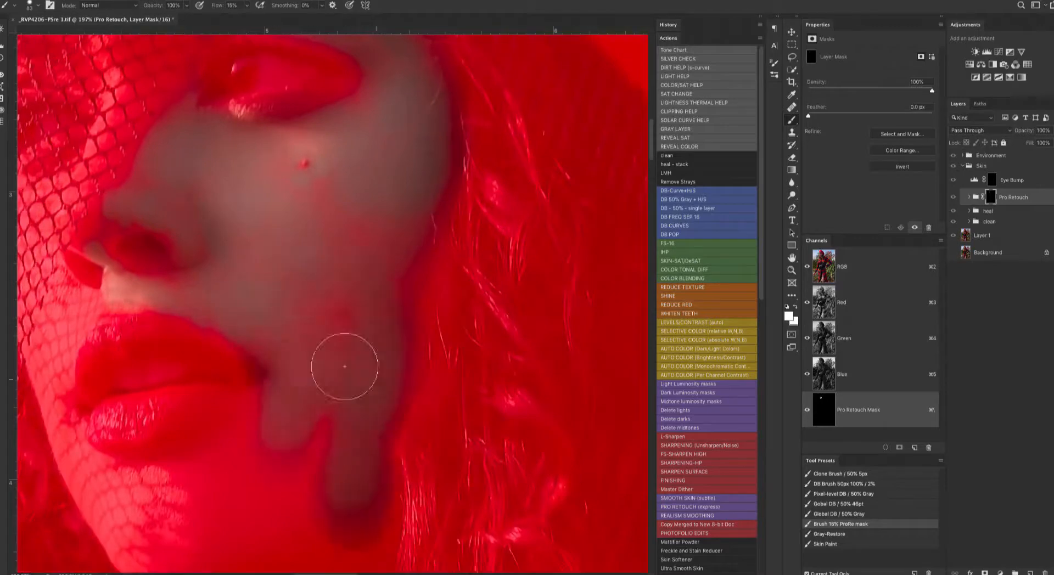
mouse_move(134, 237)
left_mouse_down()
mouse_move(64, 313)
mouse_move(132, 516)
mouse_move(241, 406)
left_mouse_up()
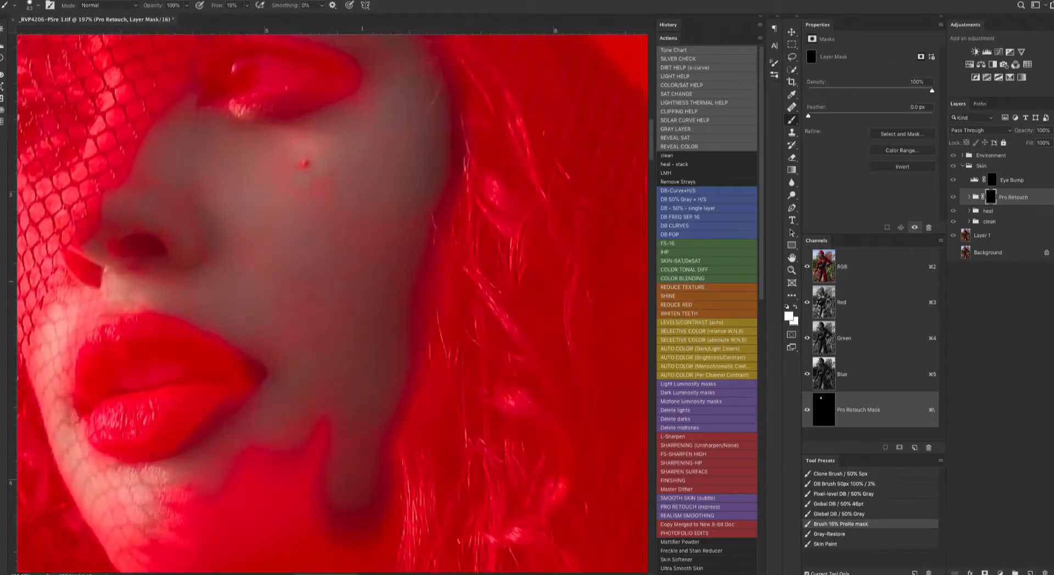
scroll(337, 132, "down", 8)
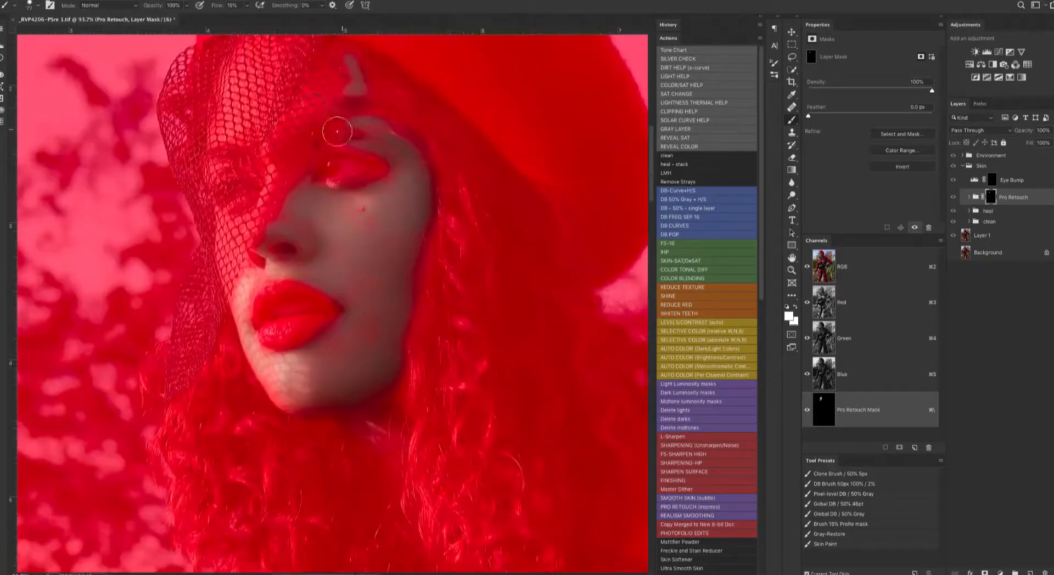
left_click_drag(312, 108, 318, 108)
scroll(318, 110, "up", 2)
mouse_move(357, 149)
left_mouse_down()
mouse_move(369, 148)
mouse_move(247, 199)
mouse_move(310, 179)
left_mouse_up()
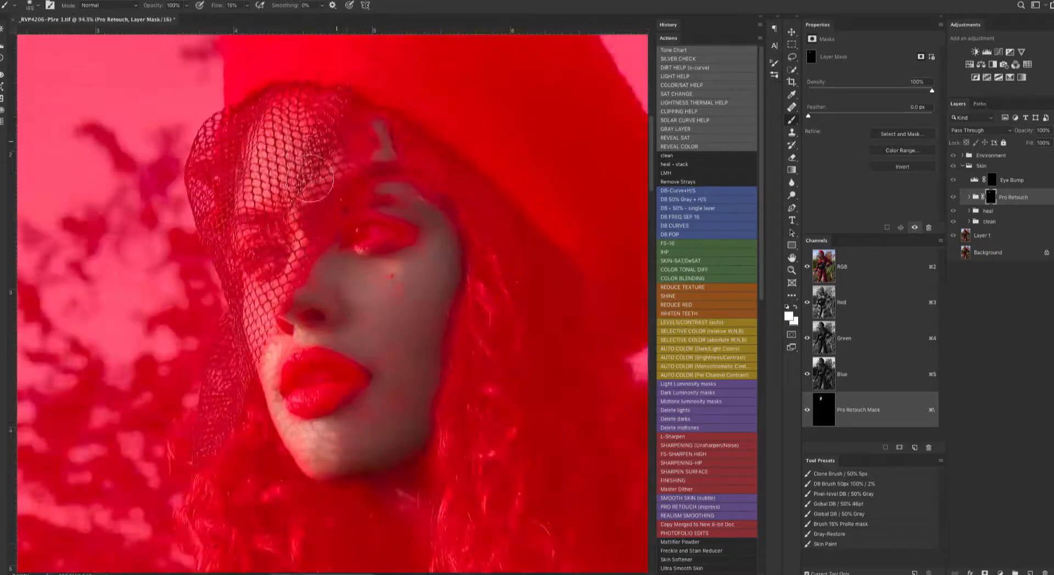
Paint the Pro Retouch mask over the bare chest between the jacket lapels.
scroll(330, 219, "down", 10)
mouse_move(412, 269)
left_mouse_down()
mouse_move(390, 377)
mouse_move(360, 260)
left_mouse_up()
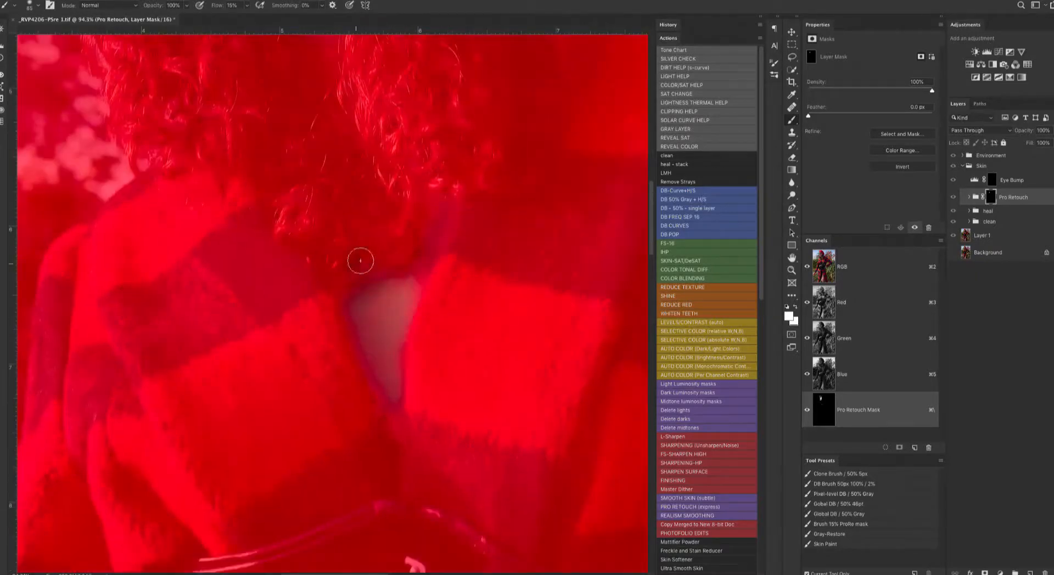
left_click_drag(389, 372, 396, 372)
Paint the Pro Retouch mask over the hands and the exposed leg.
scroll(396, 372, "down", 6)
mouse_move(513, 312)
left_mouse_down()
mouse_move(499, 394)
mouse_move(506, 324)
left_mouse_up()
left_click_drag(498, 384, 588, 187)
left_click_drag(228, 351, 222, 406)
left_click_drag(369, 396, 325, 257)
left_click_drag(459, 258, 447, 258)
left_click_drag(450, 252, 419, 343)
mouse_move(486, 378)
left_mouse_down()
mouse_move(444, 262)
mouse_move(418, 433)
mouse_move(489, 472)
mouse_move(483, 414)
left_mouse_up()
left_click_drag(452, 406, 479, 406)
mouse_move(452, 415)
left_mouse_down()
mouse_move(456, 333)
mouse_move(464, 462)
mouse_move(437, 399)
left_mouse_up()
Hide the mask overlay, lower the Pro Retouch group's opacity to about 39%, and compare the group on and off.
key("backslash")
left_click_drag(499, 204, 444, 551)
left_click_drag(351, 181, 382, 439)
scroll(377, 263, "up", 6)
left_click_drag(361, 242, 405, 367)
left_click(1053, 130)
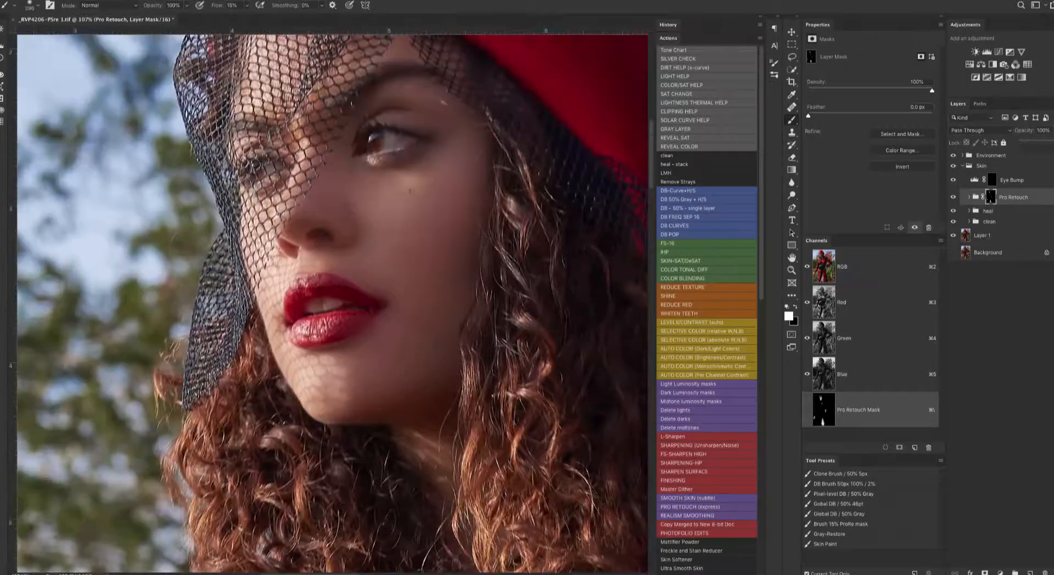
left_click_drag(1048, 141, 1026, 143)
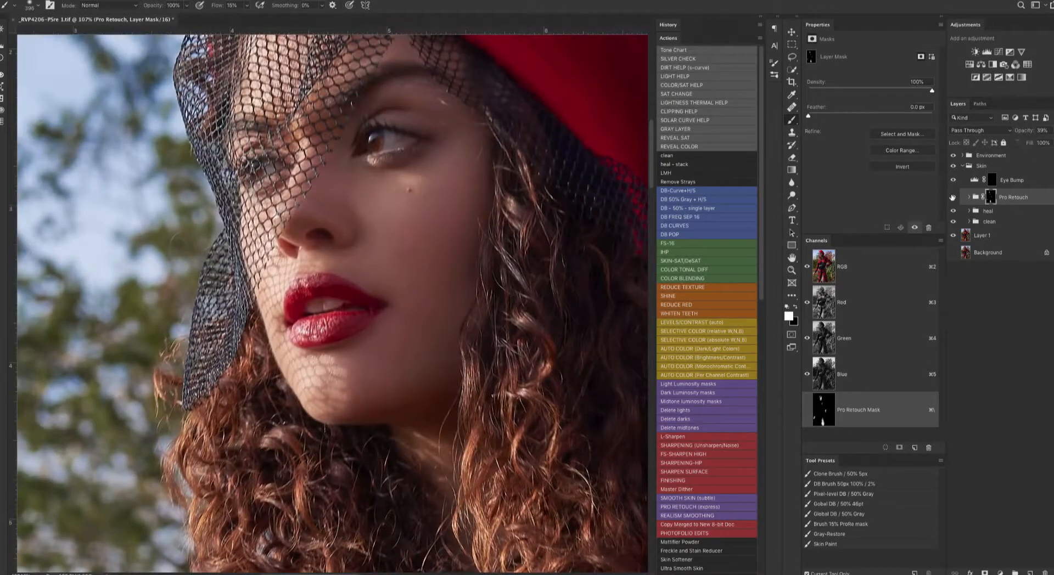
left_click(952, 198)
Paint white on the Eye Bump mask over the eyes to brighten them.
scroll(359, 146, "up", 5)
left_click(991, 180)
left_click_drag(392, 178, 324, 178)
scroll(206, 192, "up", 6)
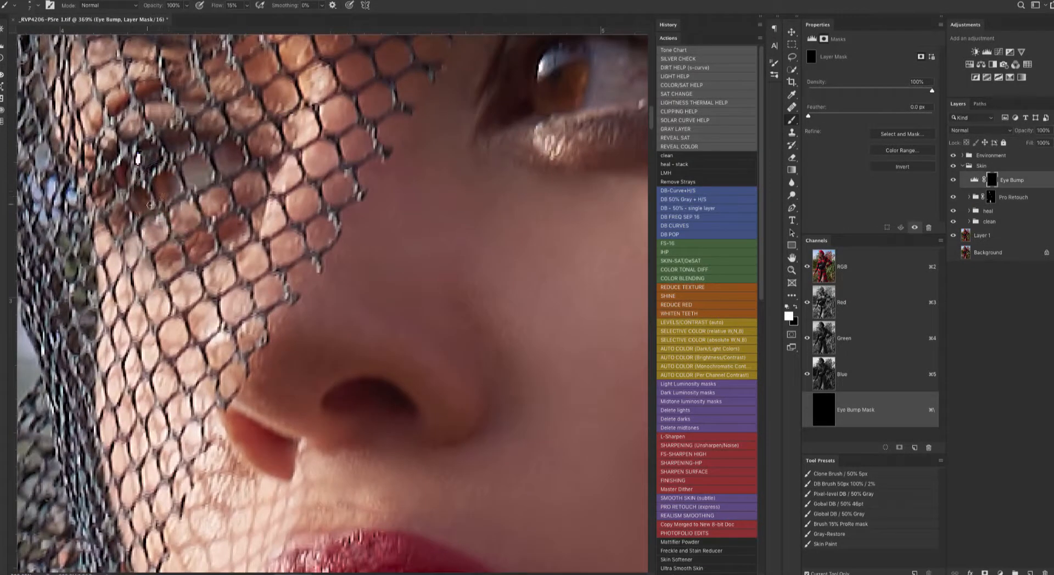
left_click_drag(572, 81, 512, 106)
left_click_drag(512, 106, 518, 104)
Lower the Eye Bump layer's opacity to about 56% and group it with Pro Retouch in a group named smooth.
scroll(285, 192, "down", 10)
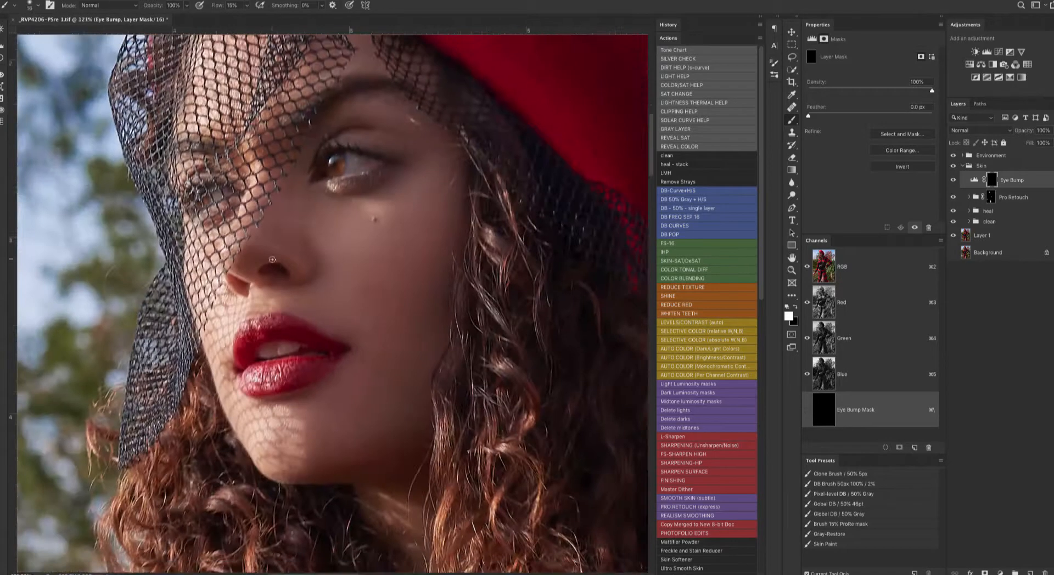
scroll(275, 83, "up", 4)
left_click(1052, 131)
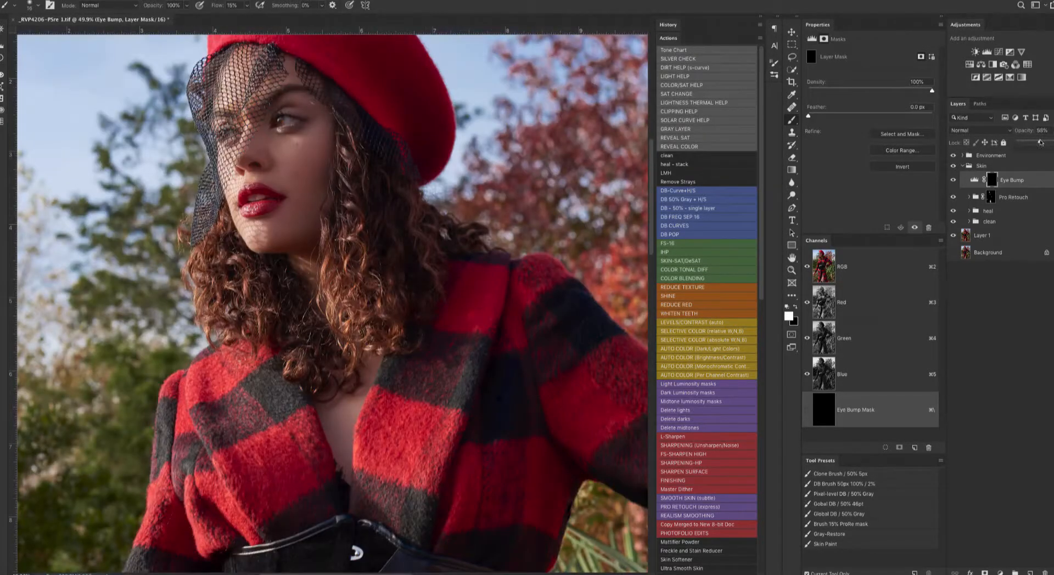
key("super+g")
double_click(988, 176)
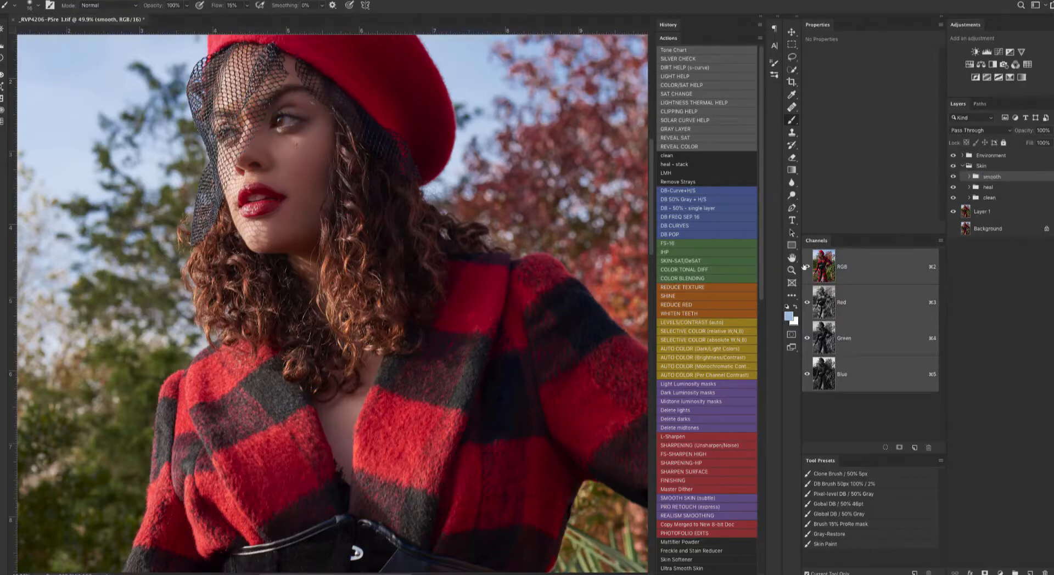
Run the DB POP action and burn the face contours with the 2% flow brush on its B layer.
left_click(670, 234)
scroll(325, 165, "up", 4)
mouse_move(325, 165)
left_mouse_down()
mouse_move(371, 246)
mouse_move(385, 245)
mouse_move(360, 246)
left_mouse_up()
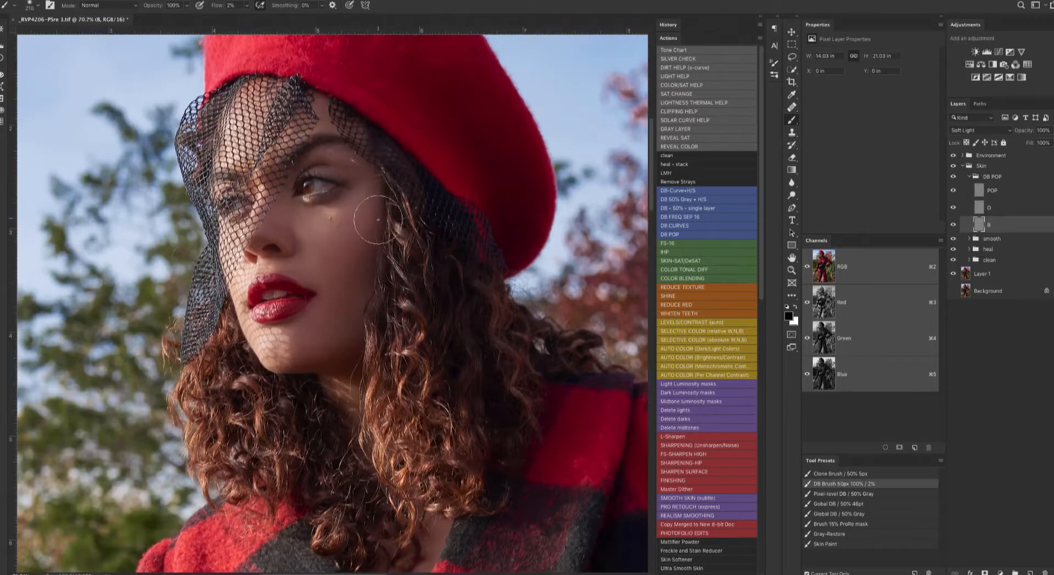
left_click_drag(302, 363, 290, 363)
left_click_drag(284, 212, 278, 212)
left_click_drag(260, 269, 263, 269)
Burn the edges of the exposed leg on the B layer.
left_click_drag(392, 280, 390, 231)
left_click_drag(412, 516, 409, 318)
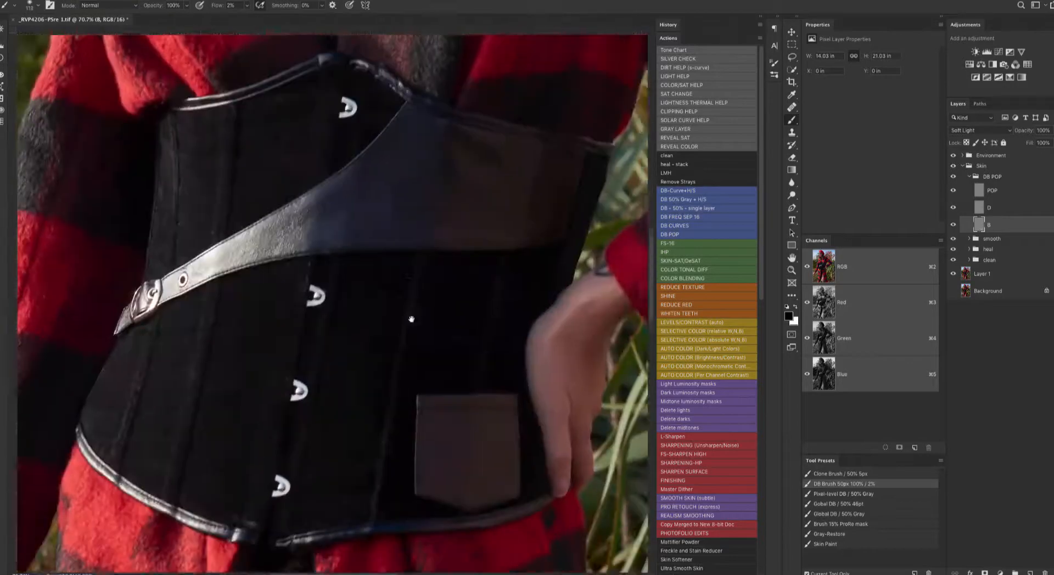
left_click_drag(409, 494, 384, 165)
left_click_drag(436, 247, 385, 248)
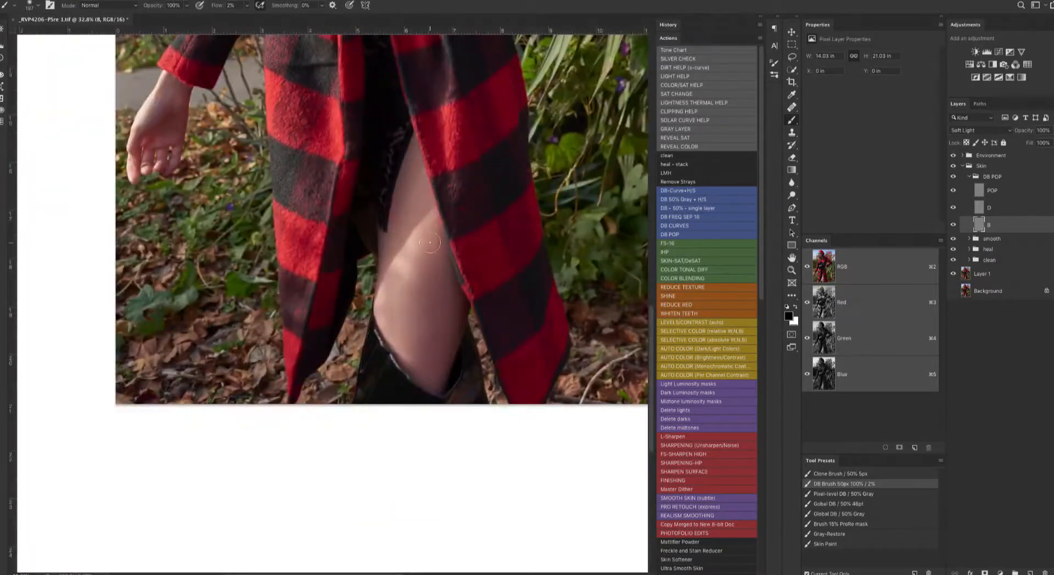
Continue burning over the figure on the B layer, from the beret and hair down to the corset, leg and hand.
left_click_drag(450, 246, 452, 538)
mouse_move(441, 66)
left_mouse_down()
mouse_move(450, 364)
mouse_move(482, 439)
left_mouse_up()
left_click_drag(391, 136, 389, 146)
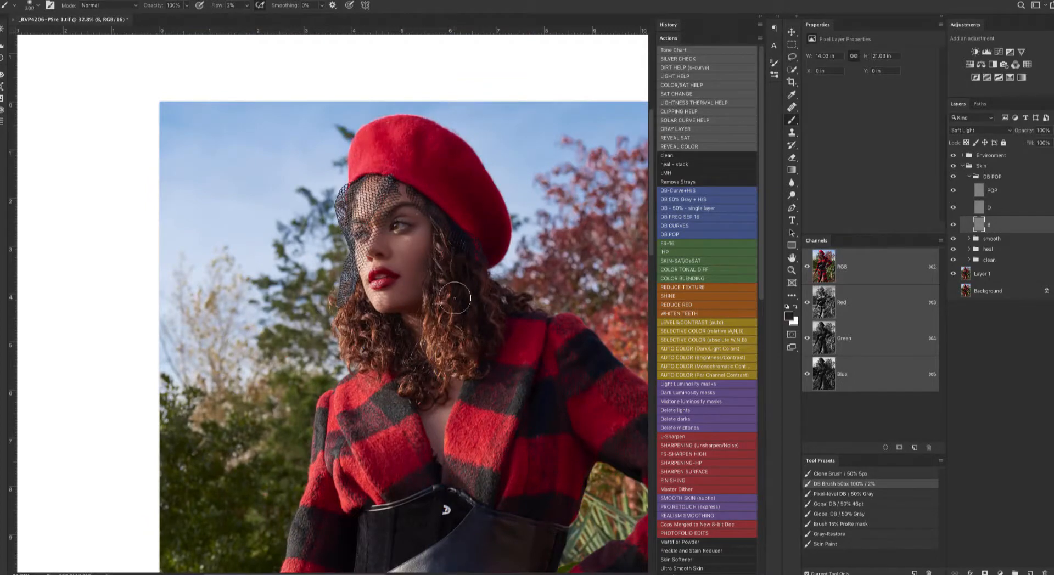
left_click_drag(409, 356, 320, 43)
left_click_drag(393, 254, 400, 254)
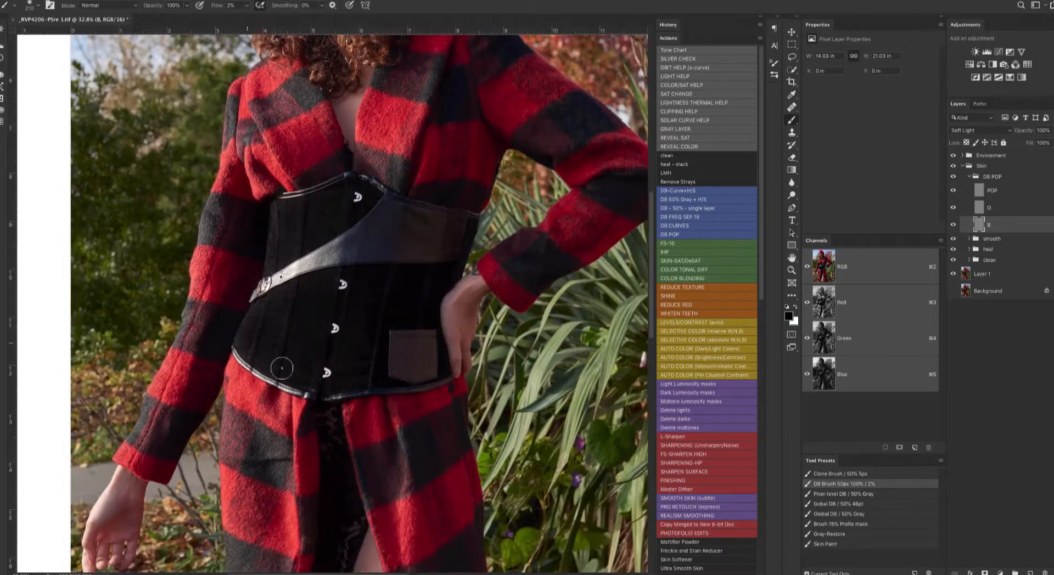
left_click_drag(474, 221, 453, 88)
left_click_drag(379, 379, 372, 227)
left_click_drag(349, 363, 356, 362)
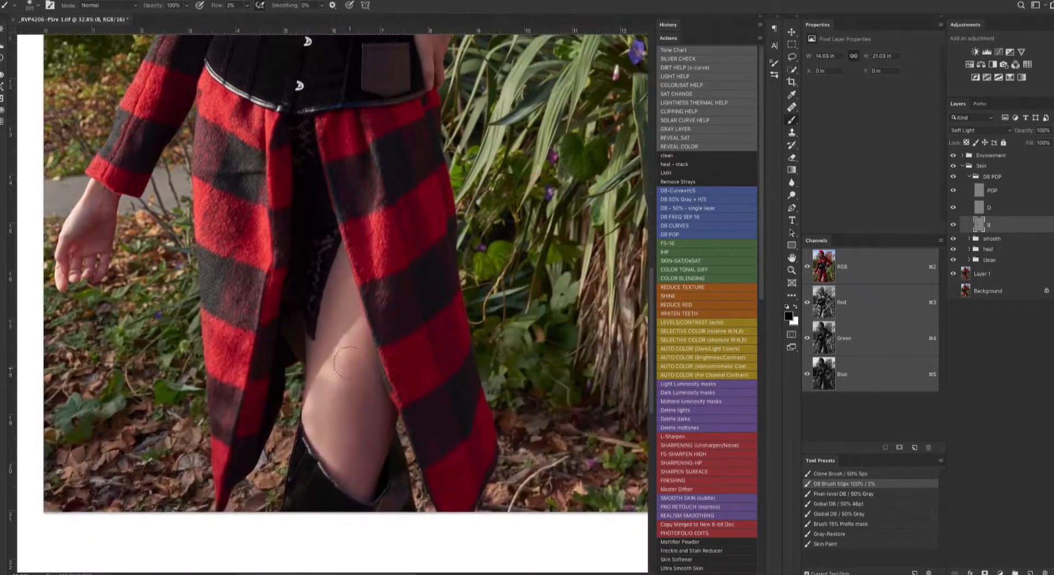
left_click_drag(226, 277, 156, 274)
left_click_drag(322, 159, 432, 218)
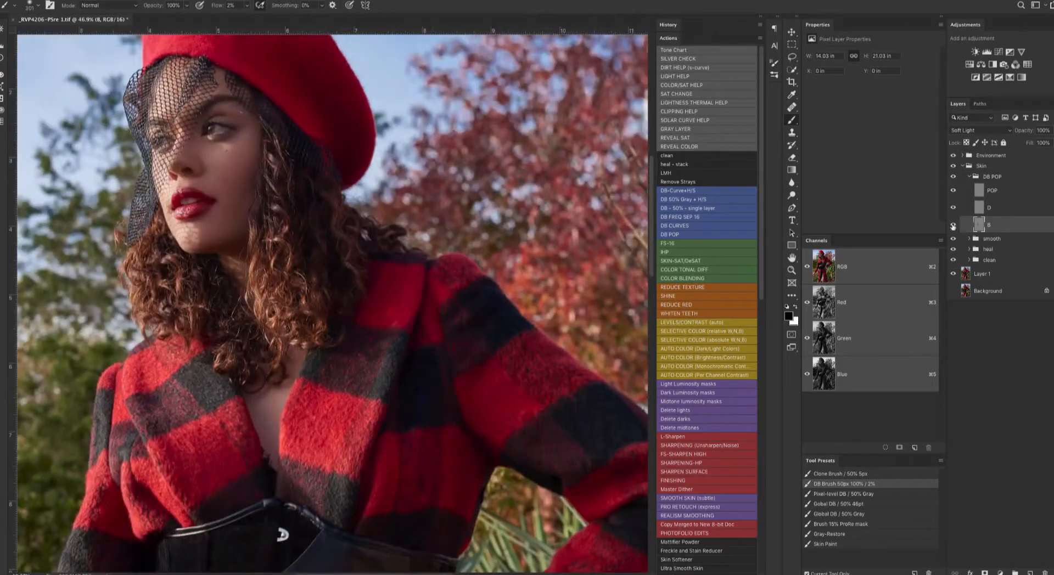
Select the D layer and compare the portrait with the B and D layers isolated.
left_click(989, 208)
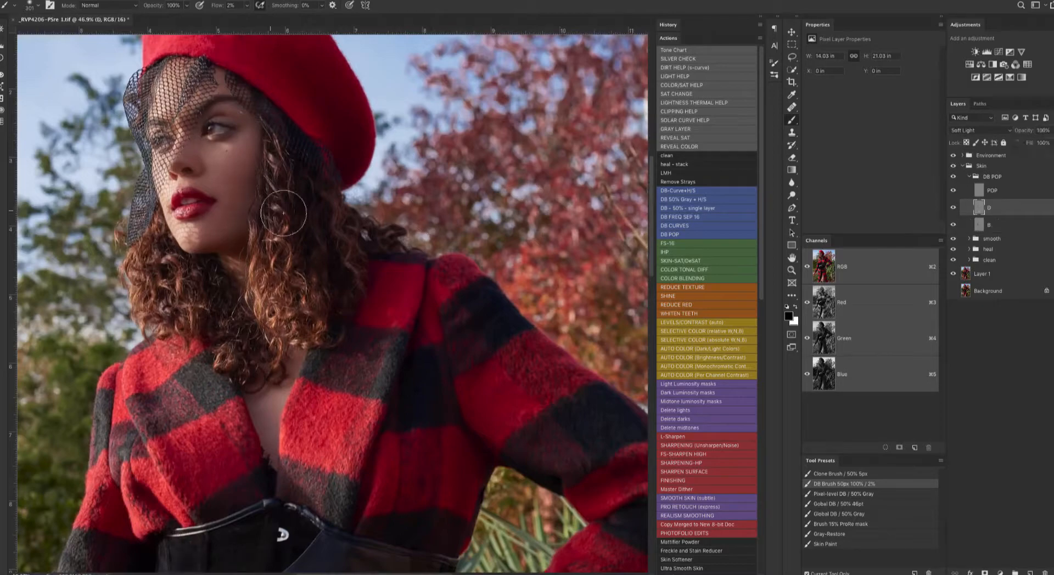
left_click_drag(263, 192, 313, 194)
mouse_move(151, 112)
left_mouse_down()
mouse_move(366, 252)
mouse_move(335, 241)
left_mouse_up()
left_click_drag(395, 256, 376, 257)
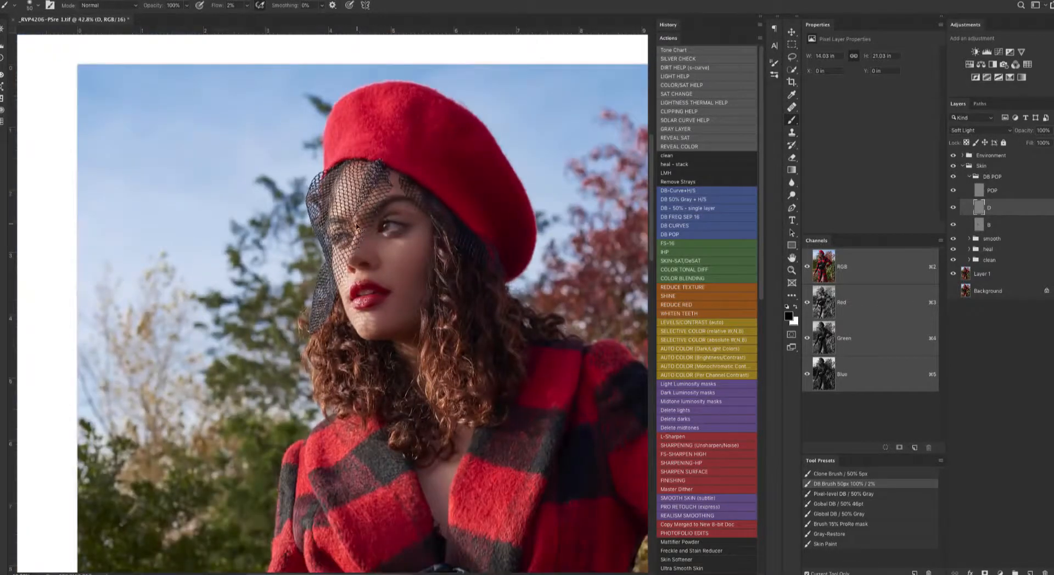
left_click(953, 224, "alt")
left_click(953, 224, "alt")
left_click(953, 208, "alt")
left_click(953, 208, "alt")
Dodge the face highlights around the nose, cheek and forehead in white on the D layer with the 2% flow brush.
key("x")
left_click_drag(358, 235, 368, 236)
left_click_drag(354, 251, 360, 251)
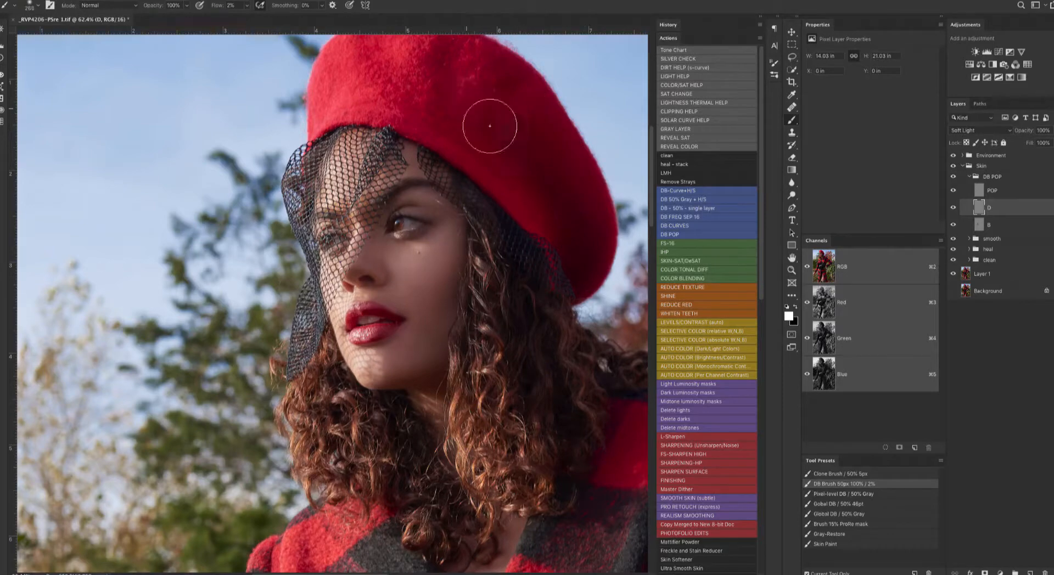
left_click_drag(409, 43, 415, 148)
left_click_drag(372, 186, 357, 187)
left_click_drag(460, 322, 408, 272)
left_click_drag(410, 271, 391, 273)
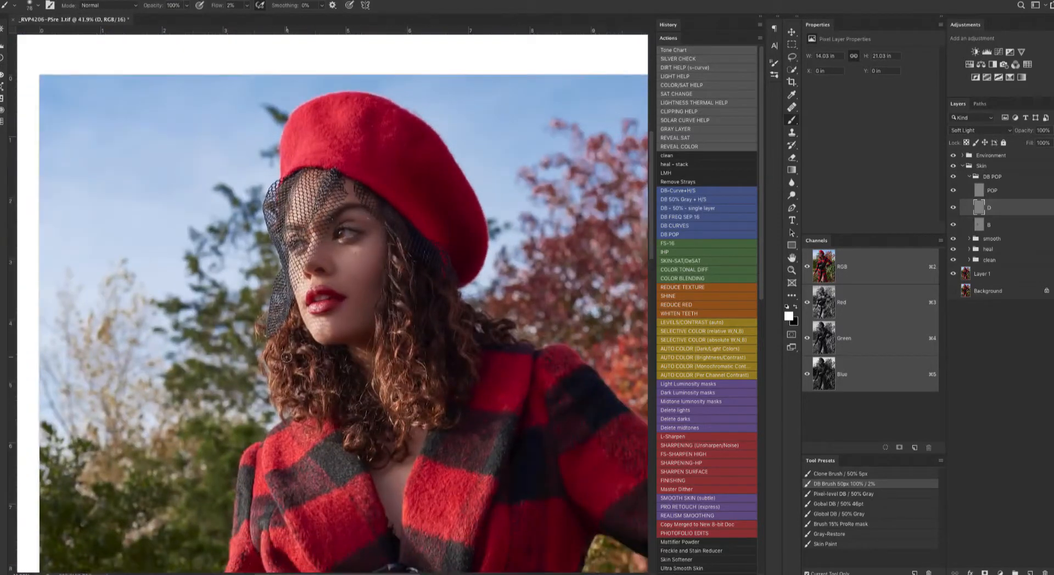
Dodge the jacket, corset and exposed leg on the D layer with a soft white brush.
left_click_drag(286, 357, 214, 44)
left_click_drag(318, 350, 329, 353)
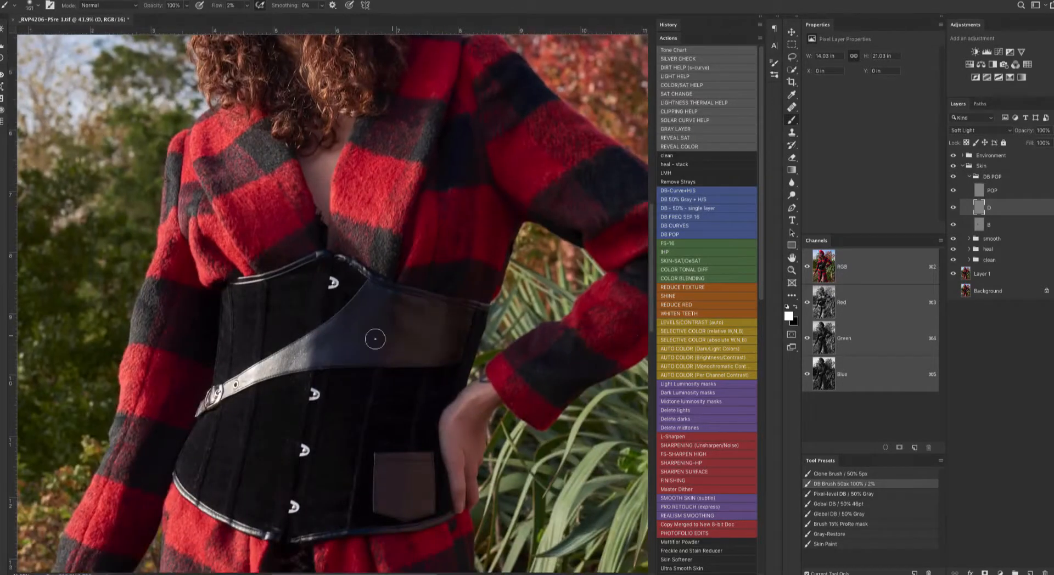
left_click_drag(406, 515, 399, 464)
left_click_drag(388, 396, 292, 53)
left_click_drag(288, 227, 275, 227)
left_click_drag(280, 283, 302, 281)
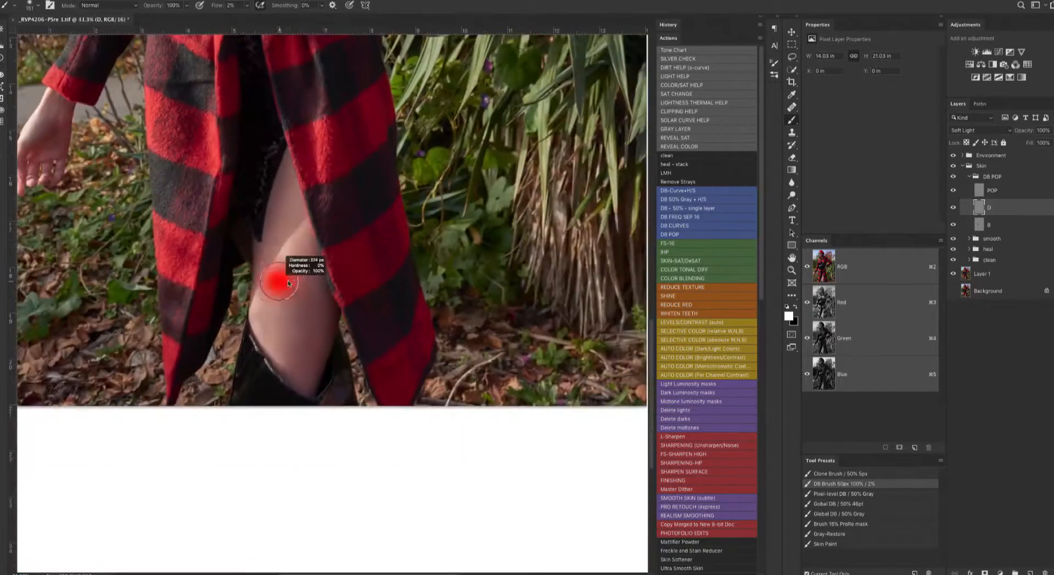
key("ctrl+0")
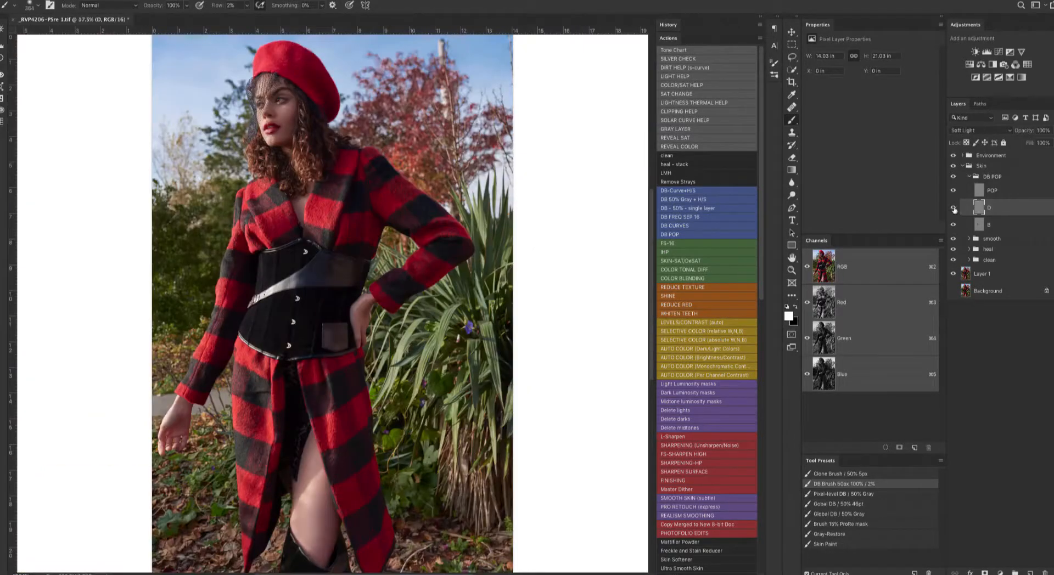
left_click_drag(1049, 131, 1042, 143)
Select the POP layer and brighten the key highlights from the face down to the corset and leg.
left_click(969, 190)
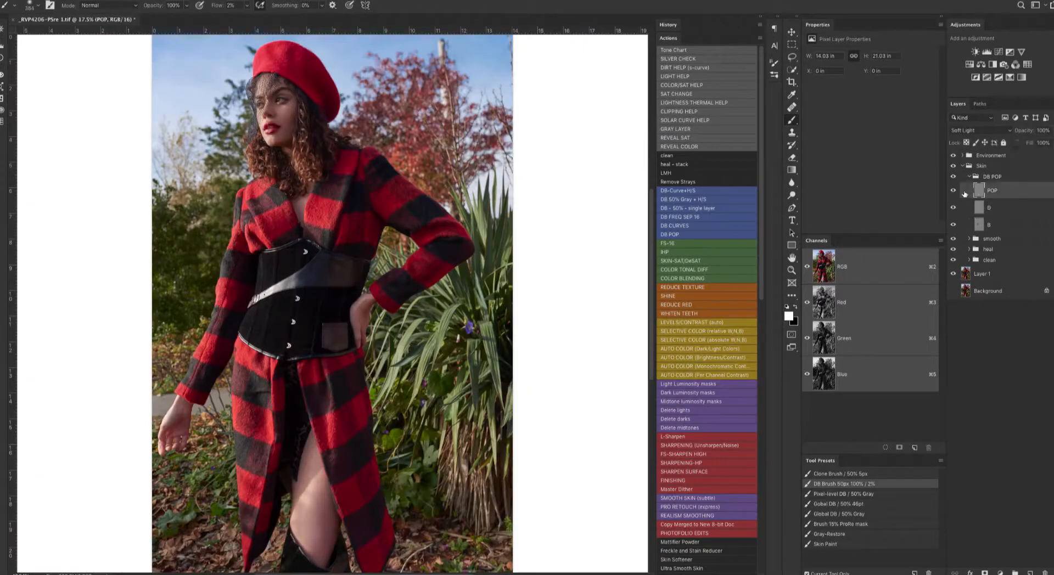
mouse_move(282, 109)
left_mouse_down()
mouse_move(308, 111)
mouse_move(340, 174)
left_mouse_up()
left_click_drag(314, 166, 290, 167)
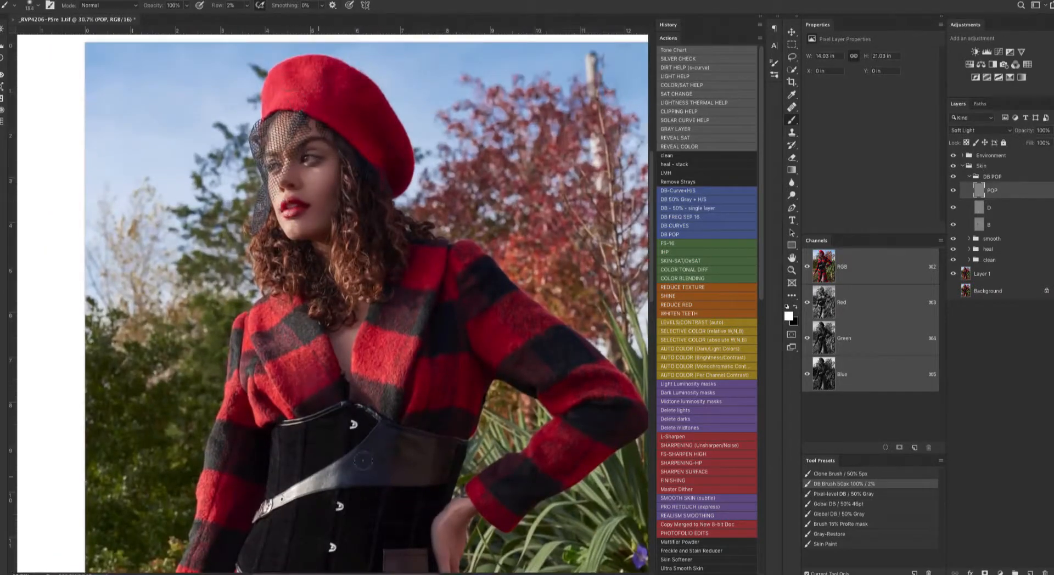
scroll(337, 480, "down", 5)
scroll(400, 247, "down", 5)
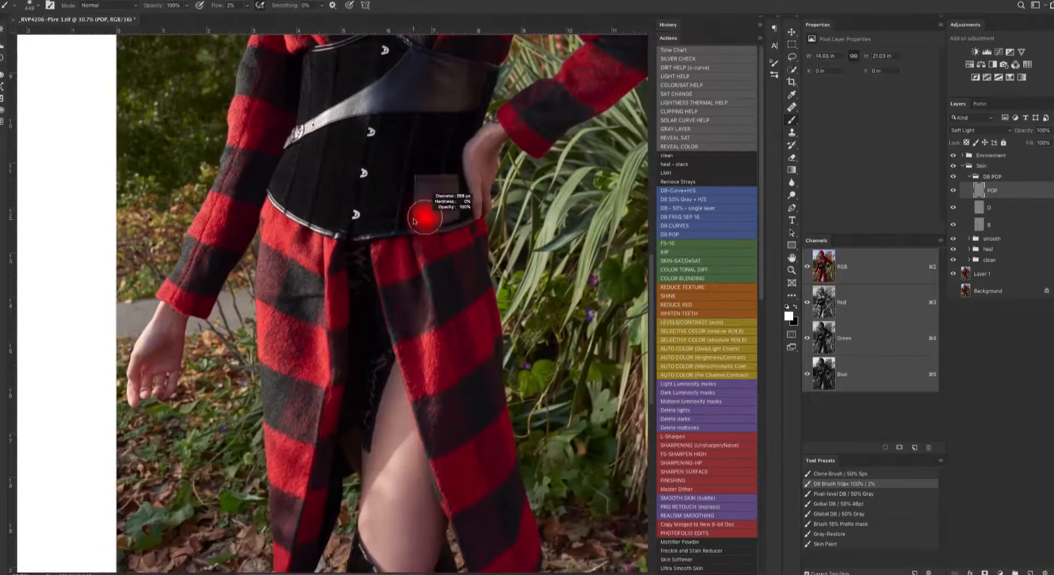
scroll(426, 212, "down", 3)
left_click_drag(382, 423, 340, 422)
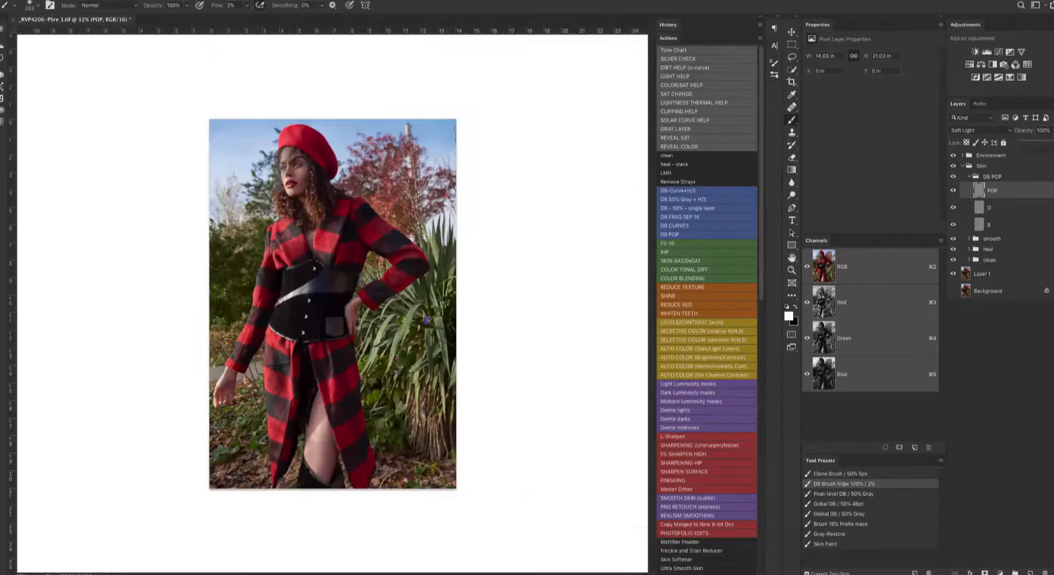
Collapse the DB POP group, compare the portrait with and without it, and lower the group's opacity.
left_click(969, 177)
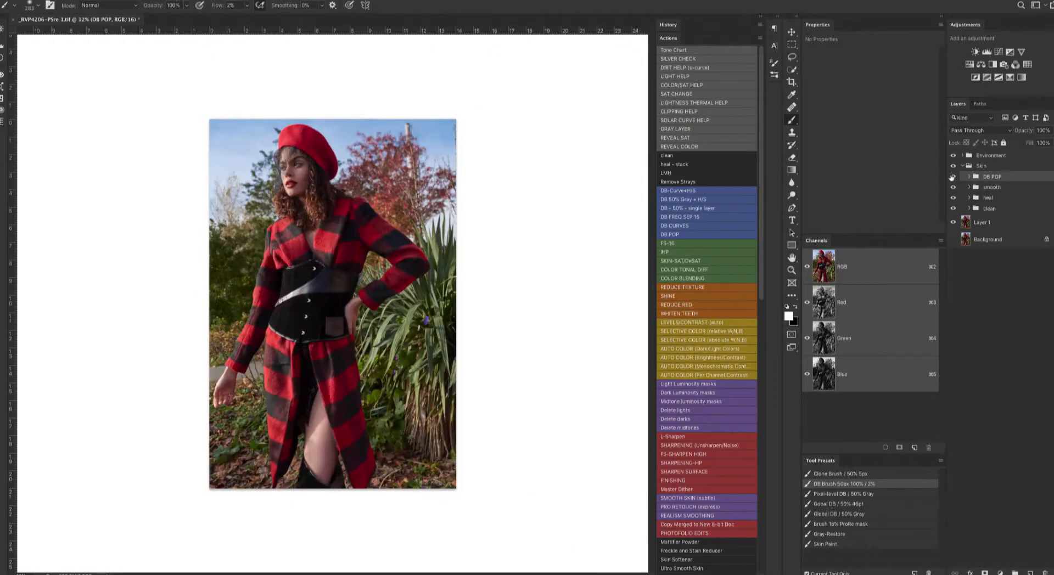
left_click_drag(366, 149, 582, 149)
left_click(954, 177)
left_click(953, 177)
left_click(1049, 130)
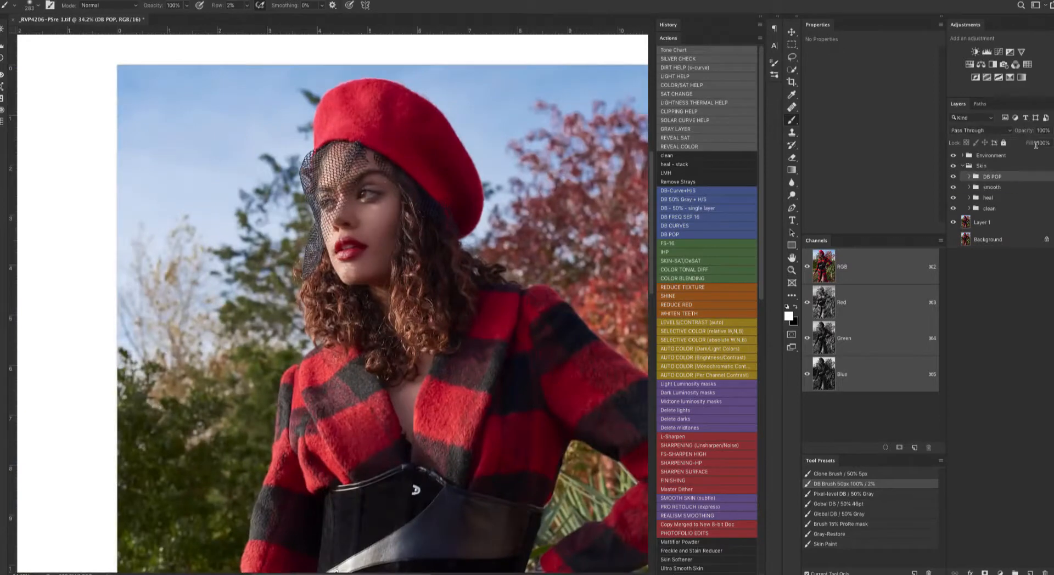
left_click_drag(1037, 142, 1024, 140)
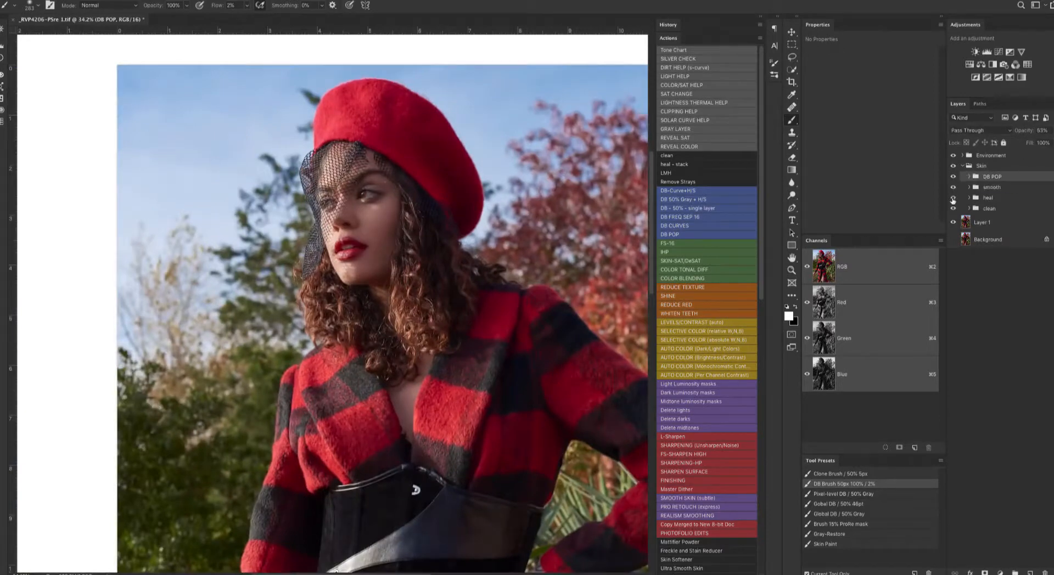
Combine the Environment and Skin groups into a group named FIX and compare the portrait with and without it.
left_click(988, 198)
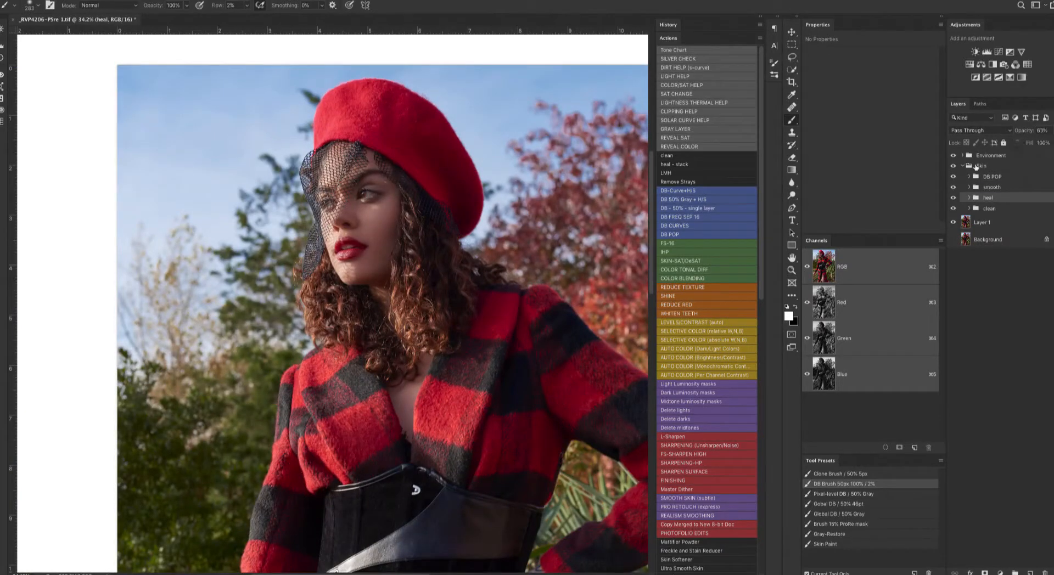
left_click(962, 166)
left_click(990, 156, "shift")
key("super+g")
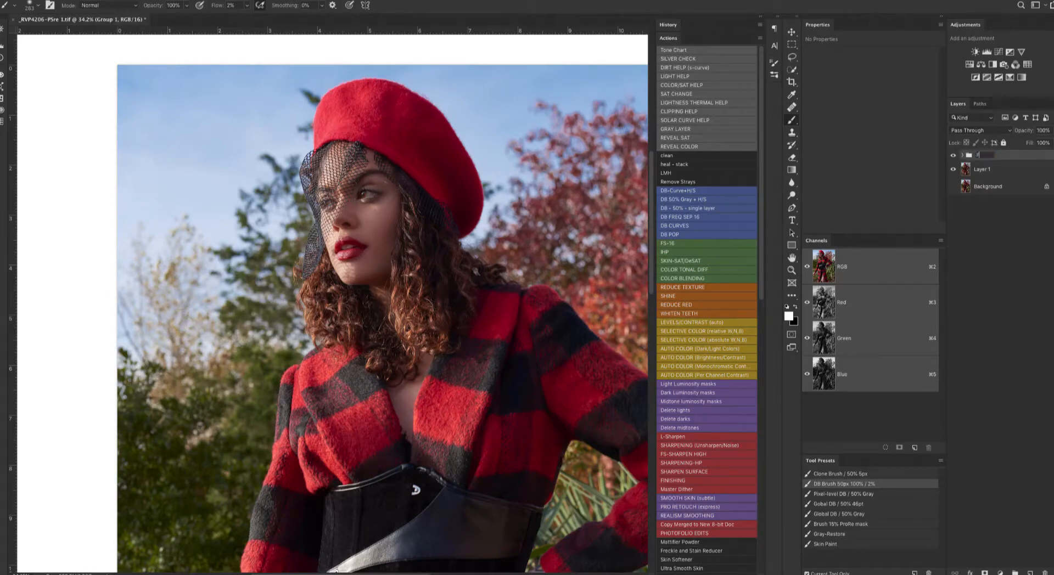
key("ctrl+plus")
left_click(952, 155)
left_click(953, 156)
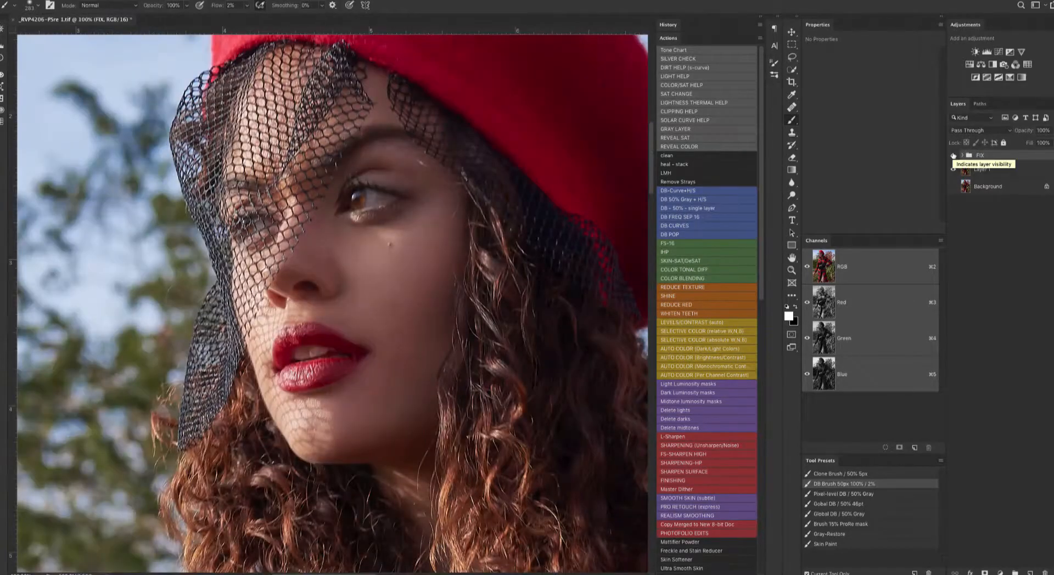
key("ctrl+0")
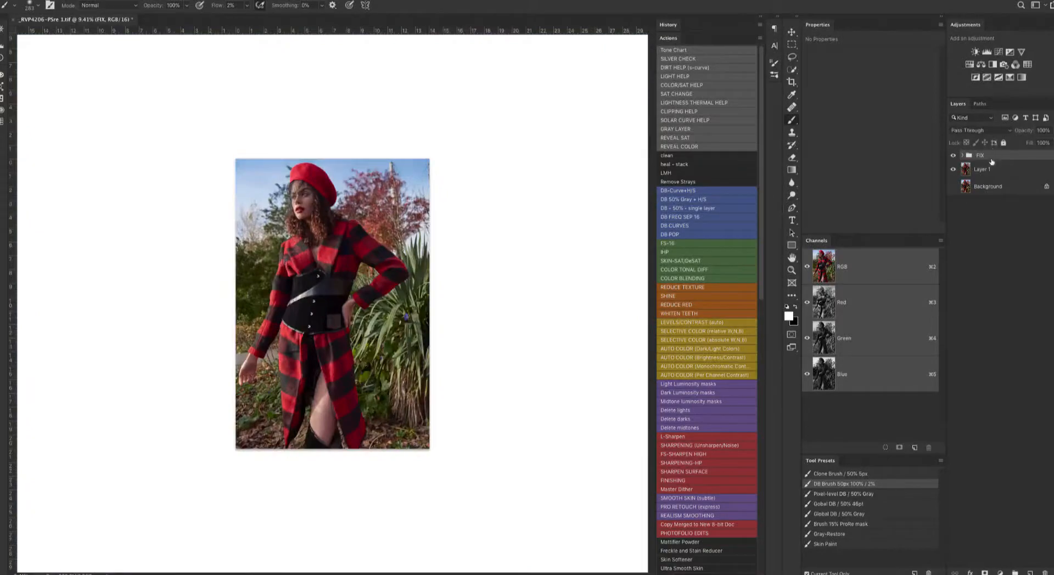
Switch to 3D LUT Creator, load the image from Photoshop, reduce the saturation and set the contrast to 30.
left_click(719, 558)
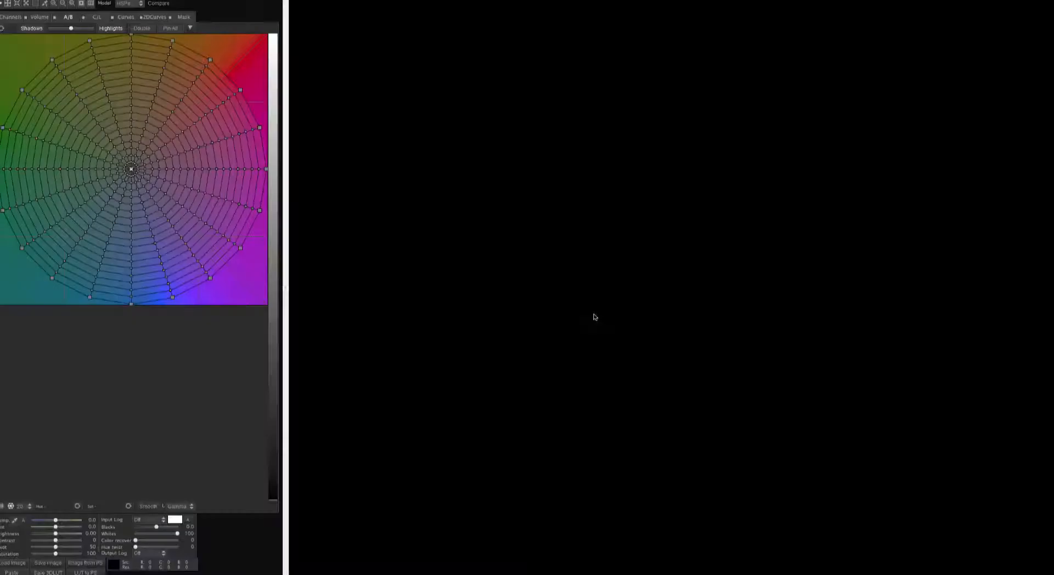
left_click(91, 565)
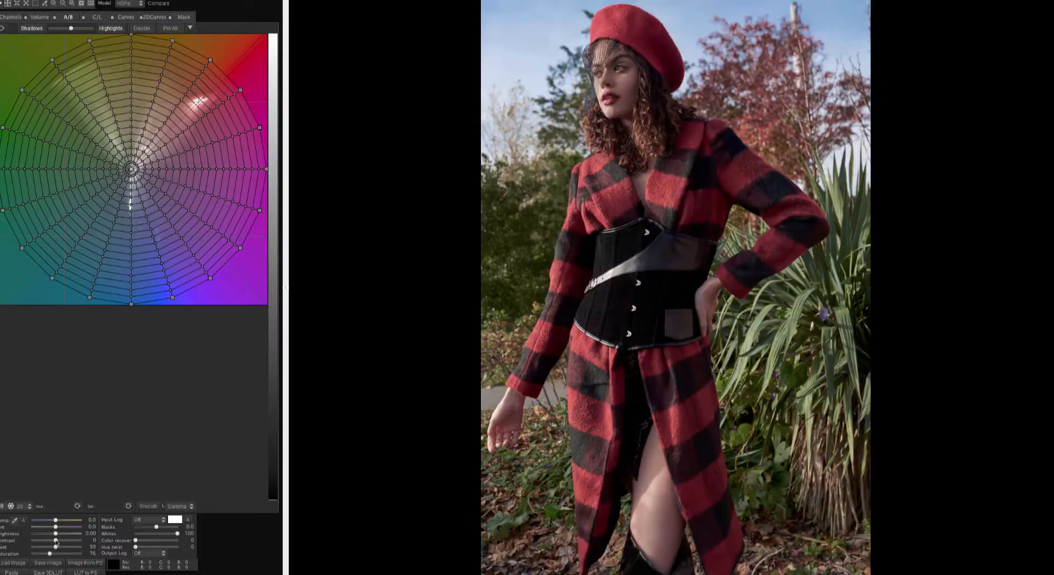
left_click_drag(56, 543, 70, 548)
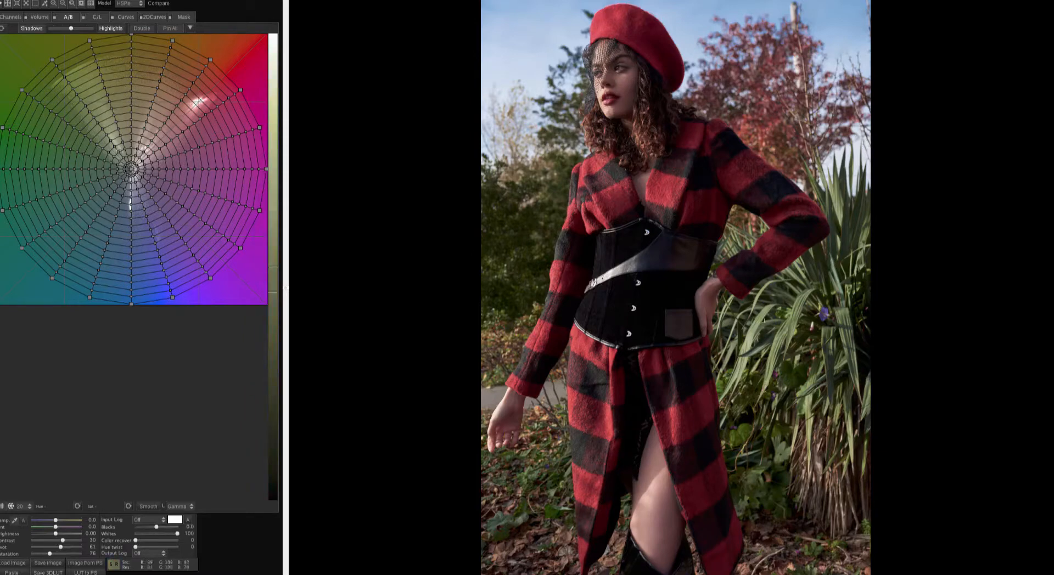
Try stretching and shifting the blue points of the A/B color grid, and undo the changes.
left_click_drag(130, 204, 131, 225)
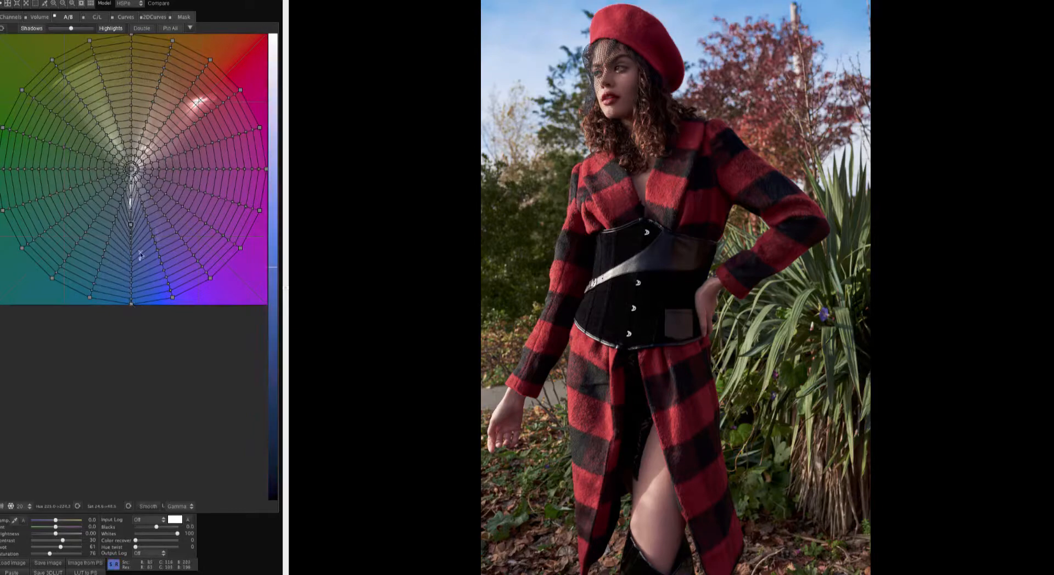
left_click_drag(131, 303, 112, 304)
key("ctrl+z")
key("ctrl+z")
key("ctrl+z")
key("ctrl+z")
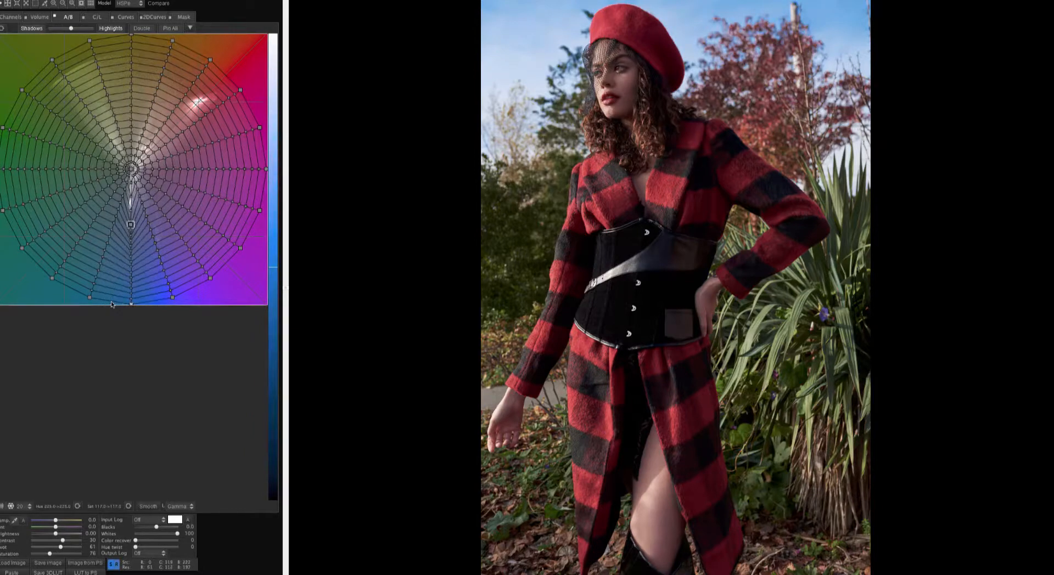
Shift the sky's blues toward cyan and adjust the yellow-green points on the A/B color grid.
mouse_move(70, 505)
left_mouse_down()
mouse_move(36, 501)
mouse_move(83, 488)
mouse_move(47, 504)
mouse_move(71, 505)
mouse_move(74, 438)
mouse_move(92, 483)
mouse_move(61, 505)
left_mouse_up()
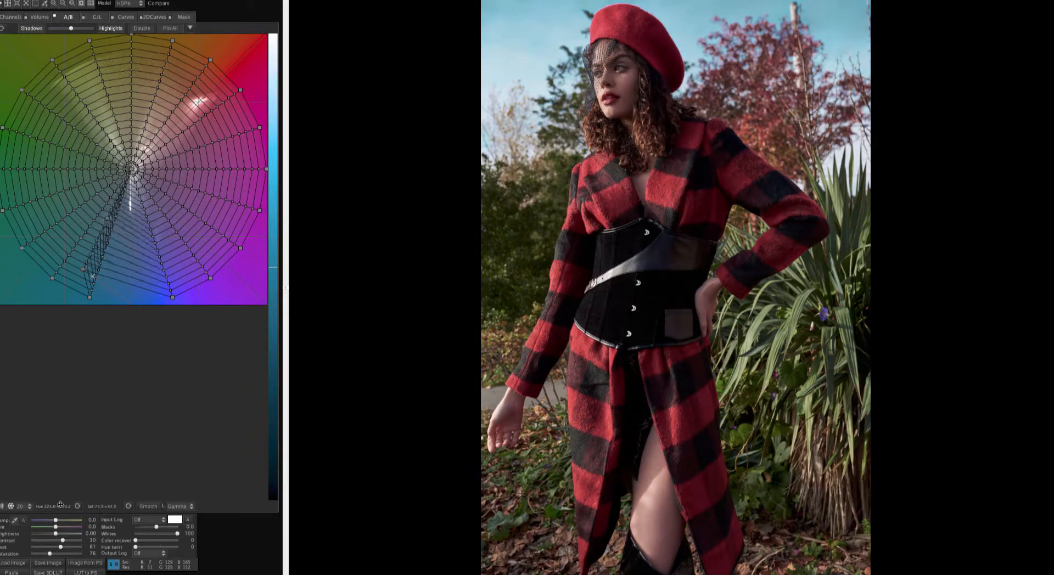
key("ctrl+alt+super+Right")
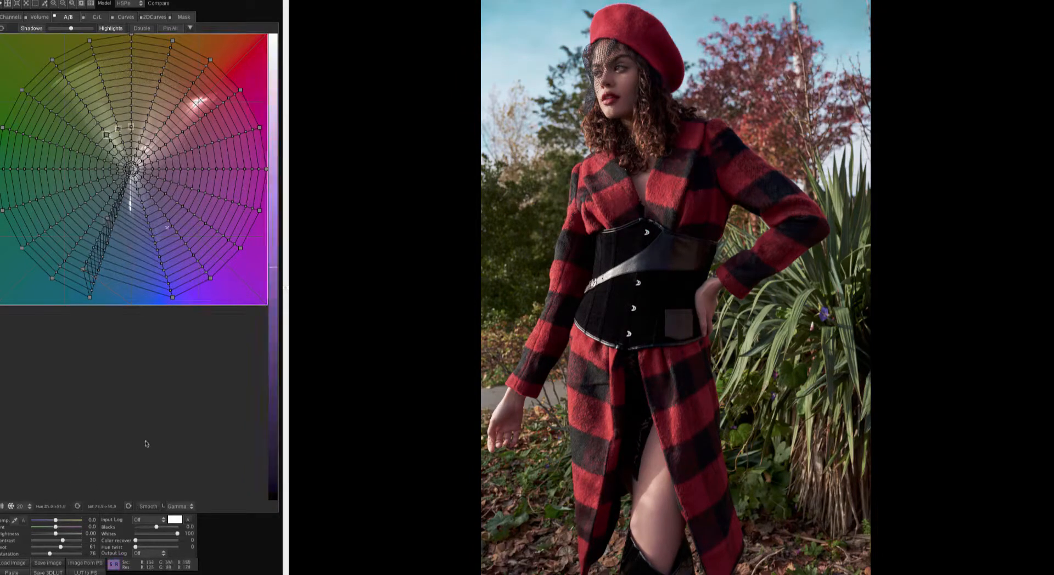
key("ctrl+alt+super+Left")
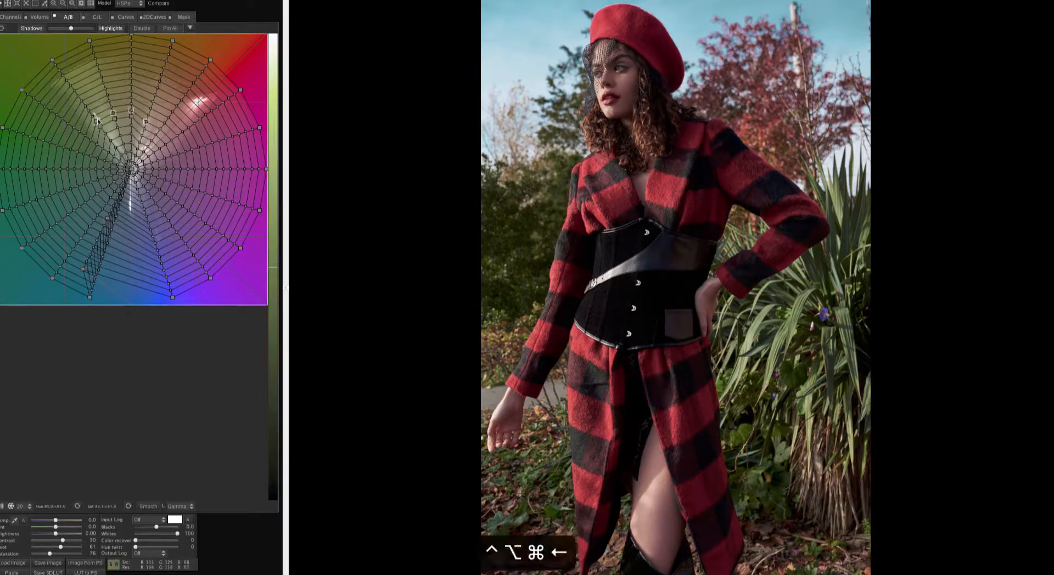
left_click_drag(130, 516, 38, 484)
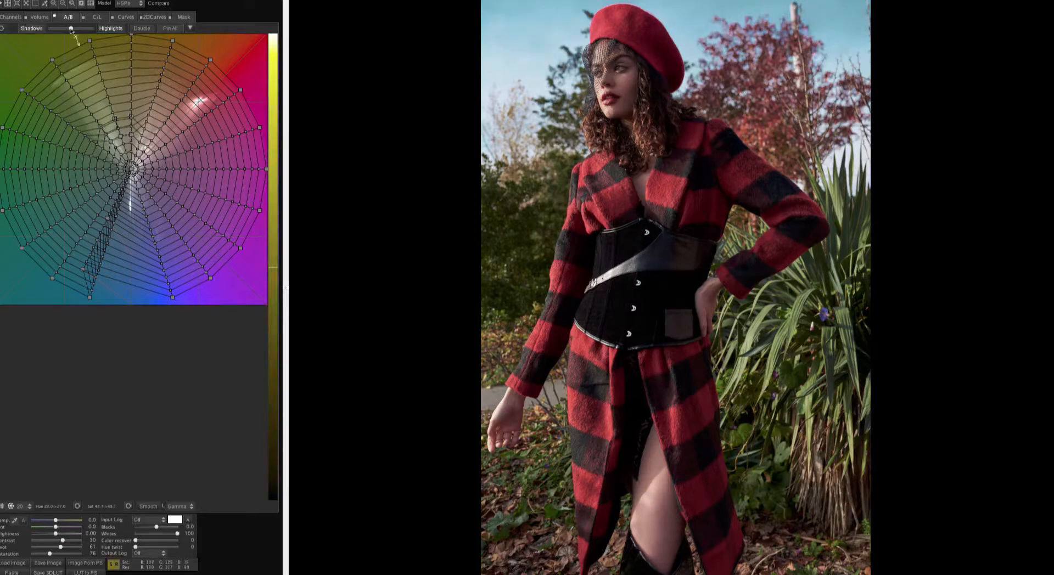
Shift the red, green and blue primaries in the RGB Matrix channel mixer.
left_click(126, 18)
left_click(11, 17)
left_click_drag(90, 87, 85, 186)
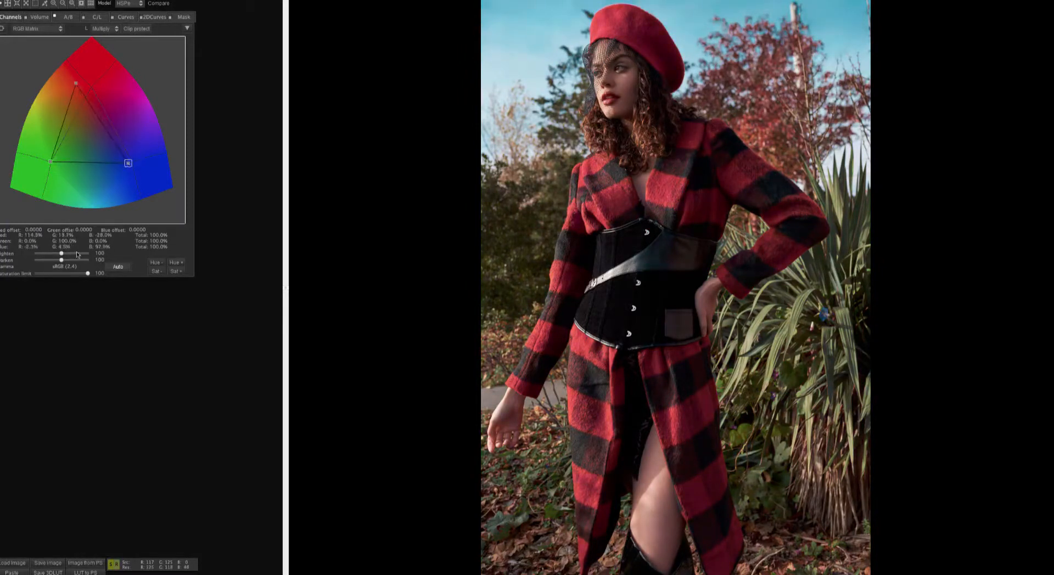
left_click_drag(73, 148, 54, 160)
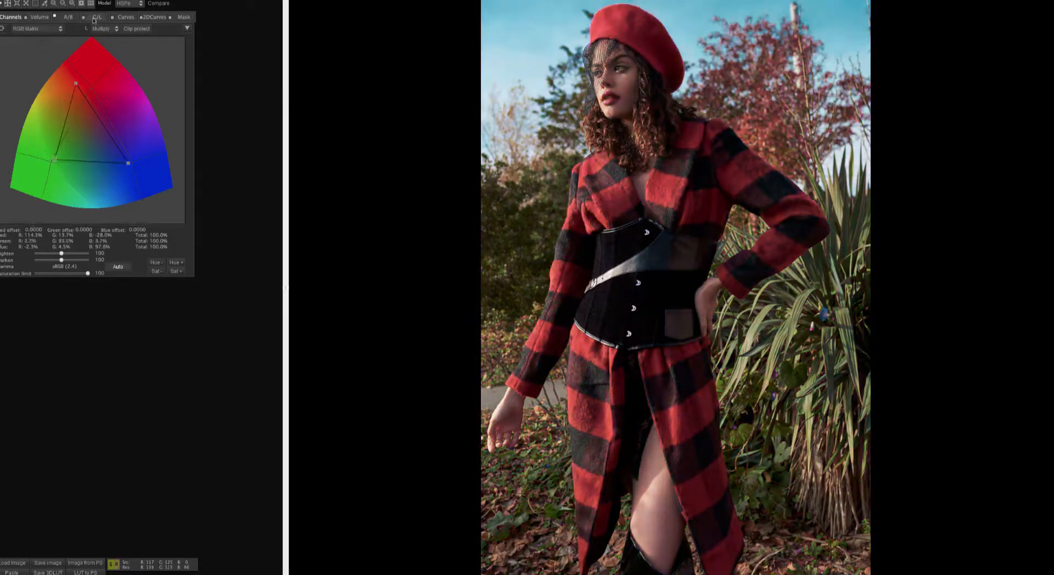
Shape the Sat/Luma curve with several points, raising it for low saturation and lowering it for the most saturated colors.
left_click(121, 20)
left_click(11, 18)
left_click(105, 29)
left_click(134, 30)
left_click(114, 19)
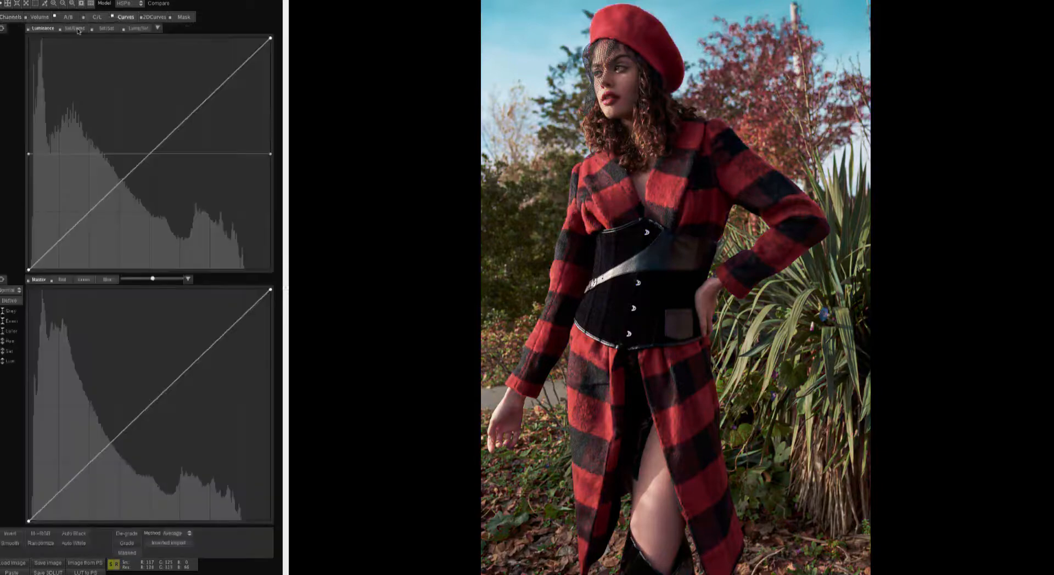
left_click(78, 31)
left_click_drag(28, 153, 85, 128)
left_click_drag(271, 154, 281, 175)
left_click(232, 159)
left_click_drag(194, 147, 139, 142)
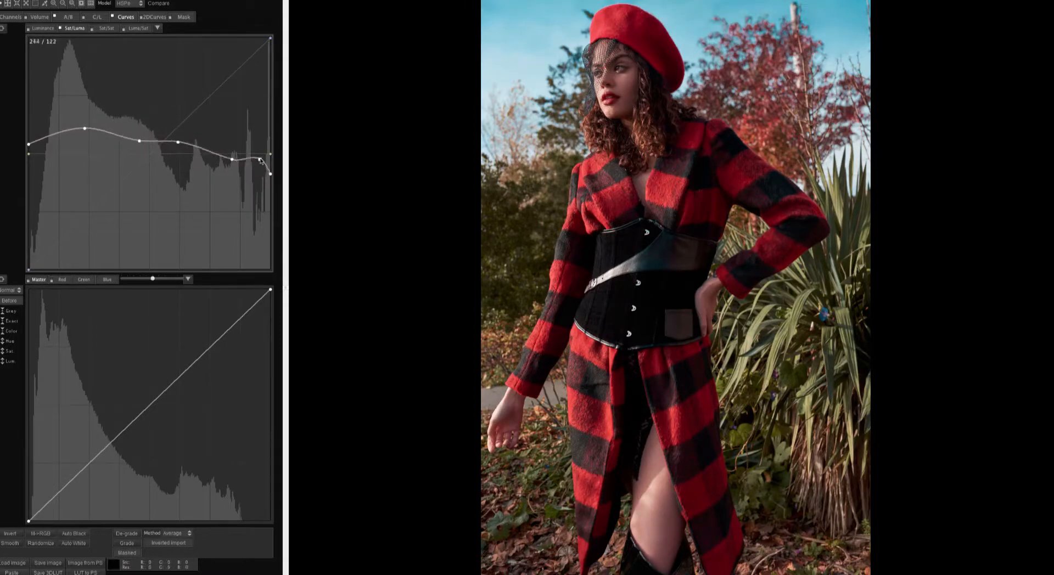
Try a Luma/Sat curve with lowered highlights and raised midtones, and reset it to flat.
left_click(130, 29)
mouse_move(29, 154)
left_mouse_down()
mouse_move(20, 208)
mouse_move(30, 108)
mouse_move(46, 158)
mouse_move(47, 106)
mouse_move(27, 91)
mouse_move(28, 154)
left_mouse_up()
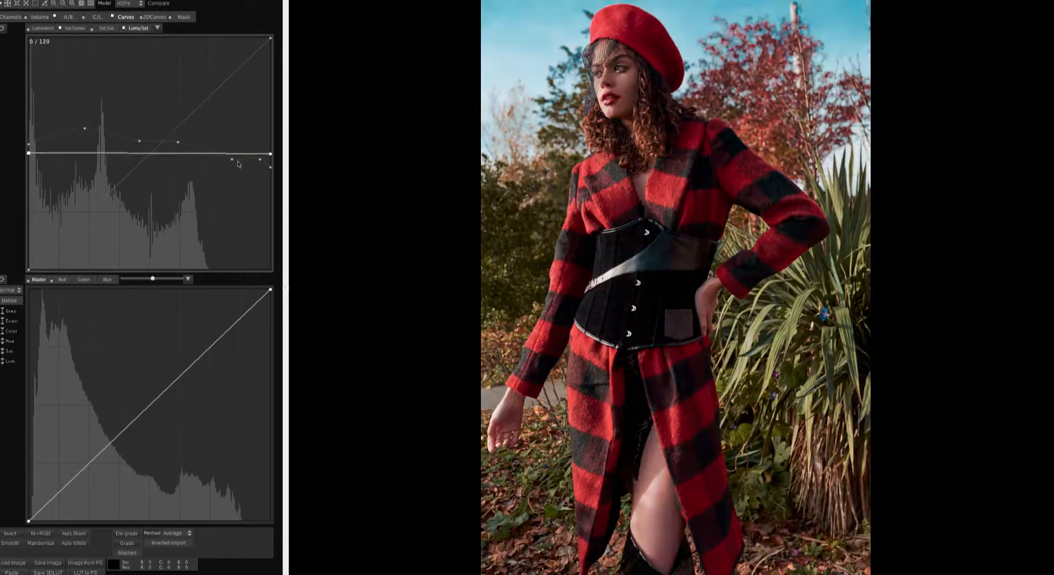
left_click_drag(271, 154, 272, 196)
mouse_move(193, 182)
left_mouse_down()
mouse_move(191, 154)
mouse_move(201, 190)
mouse_move(200, 173)
left_mouse_up()
mouse_move(28, 153)
left_mouse_down()
mouse_move(29, 108)
mouse_move(28, 174)
mouse_move(28, 155)
left_mouse_up()
left_click_drag(59, 155, 135, 133)
left_click(123, 29)
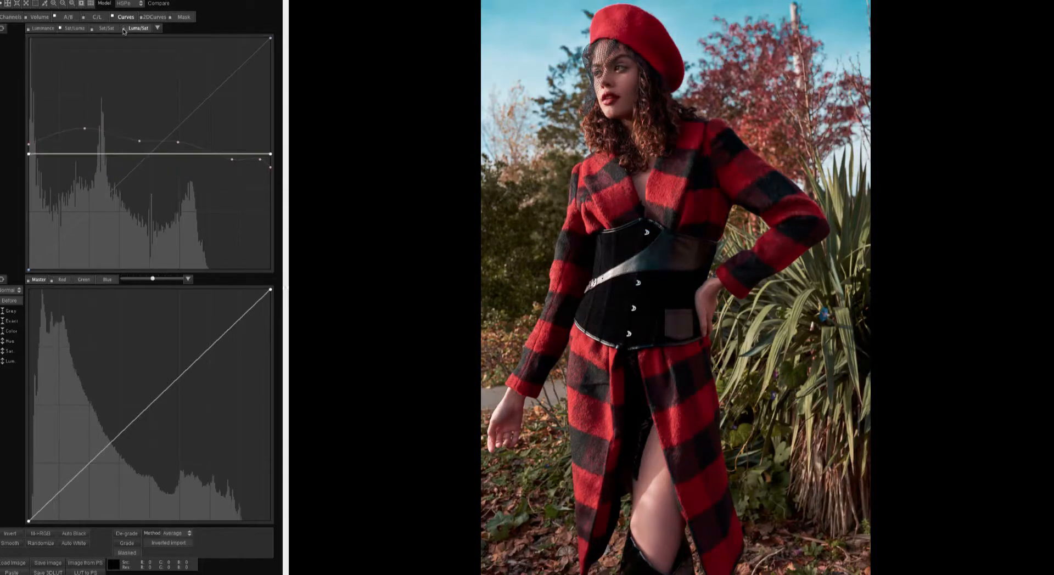
Shape the Luma/Sat curve, raising the darkest tones and lowering the dark midtones, and add a midrange point to the Sat/Sat curve.
left_click_drag(28, 154, 28, 142)
left_click_drag(54, 145, 69, 163)
left_click_drag(189, 167, 228, 150)
left_click_drag(69, 163, 95, 163)
left_click(106, 28)
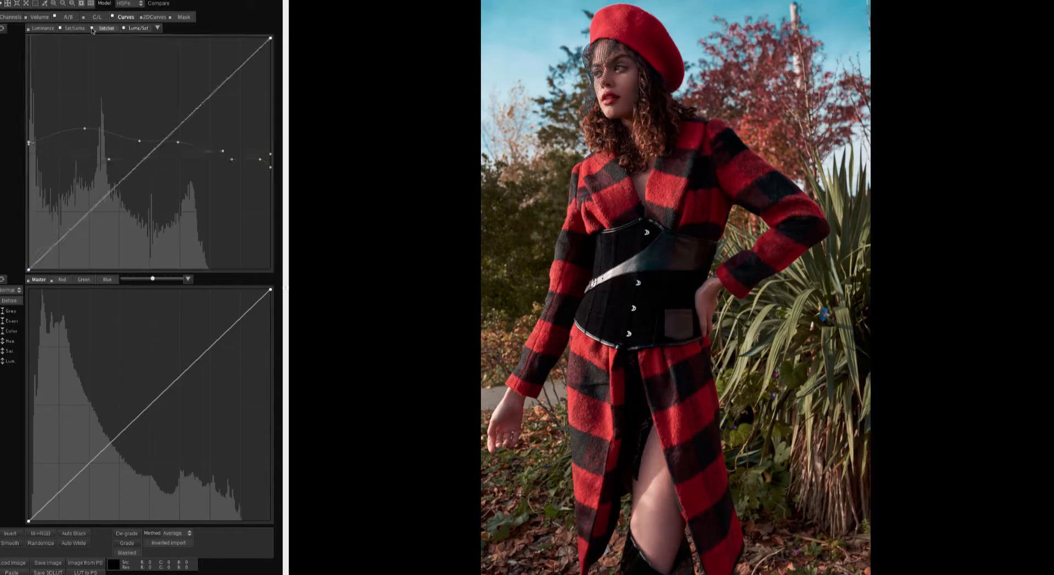
left_click_drag(154, 145, 165, 147)
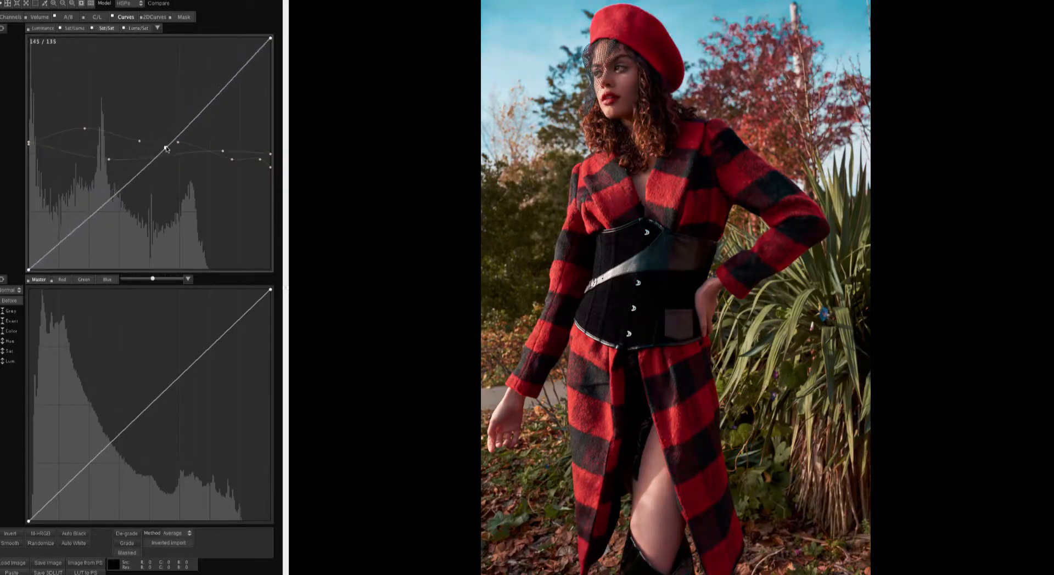
Open the Mask settings of the grade and switch back to Photoshop.
left_click(183, 17)
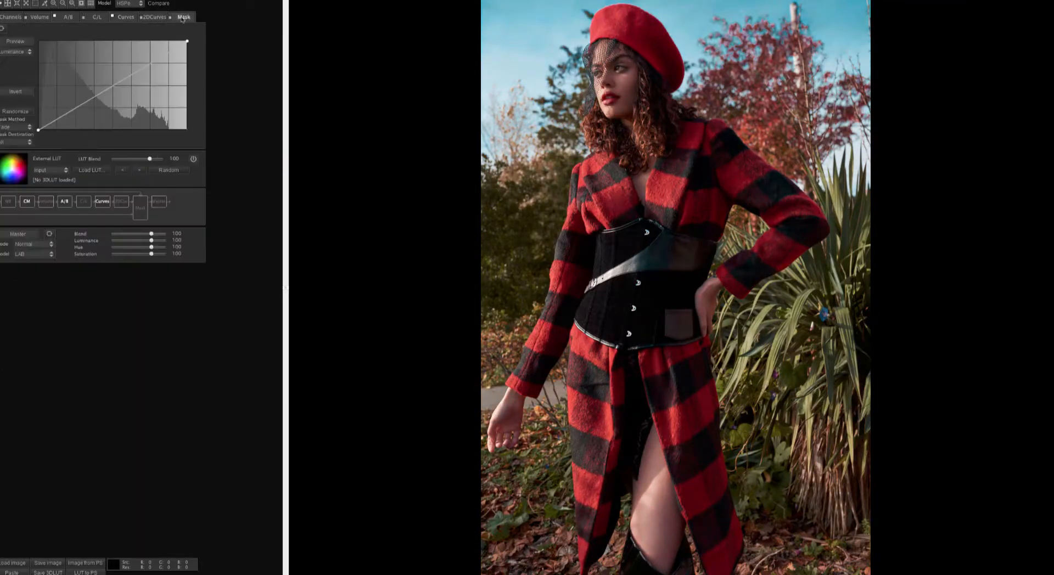
mouse_move(0, 0)
left_click(714, 356)
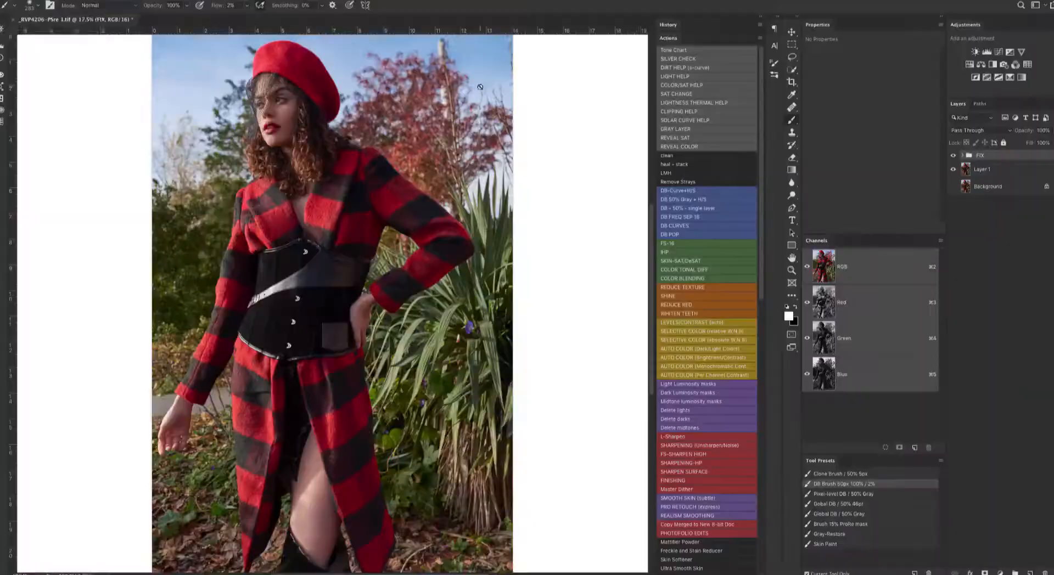
Switch to 3D LUT Creator and save the color grade as 4206 in the photo shoot's folder.
left_click(263, 329)
left_click(73, 0)
left_click(95, 122)
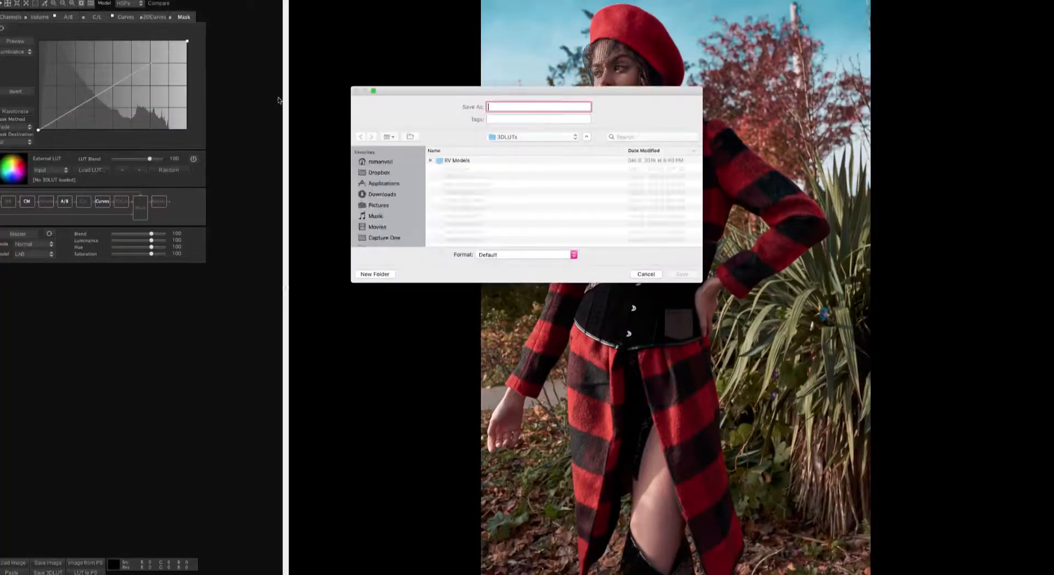
scroll(388, 205, "down", 5)
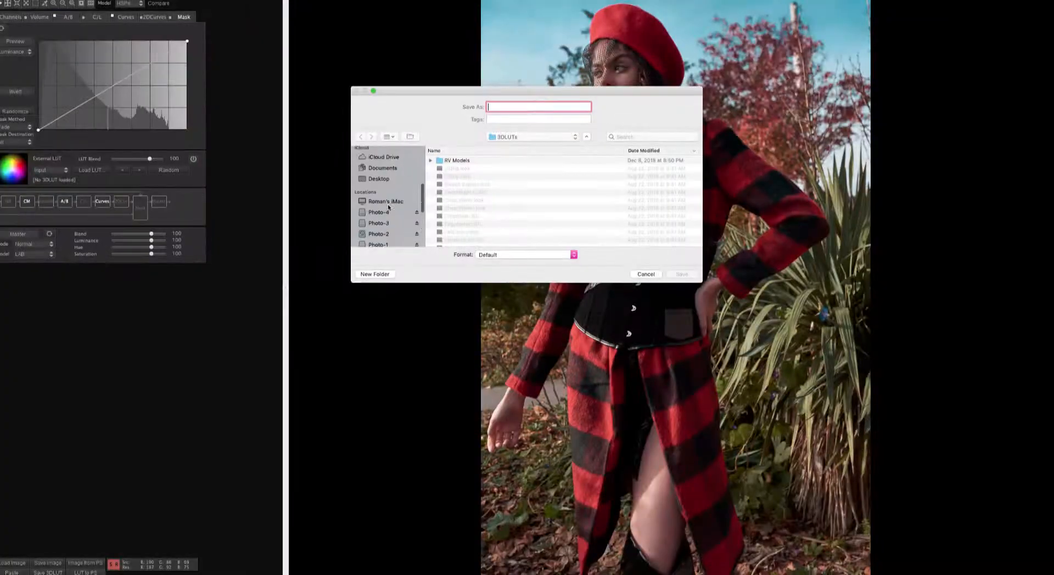
scroll(388, 208, "down", 2)
left_click(384, 193)
double_click(467, 160)
double_click(466, 161)
left_click(521, 107)
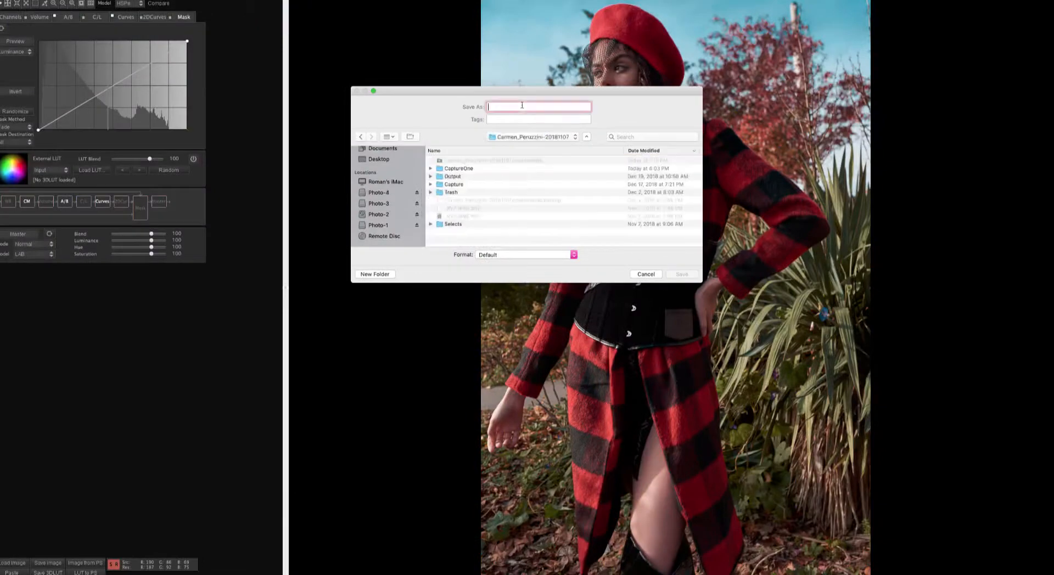
type("4206")
key("Return")
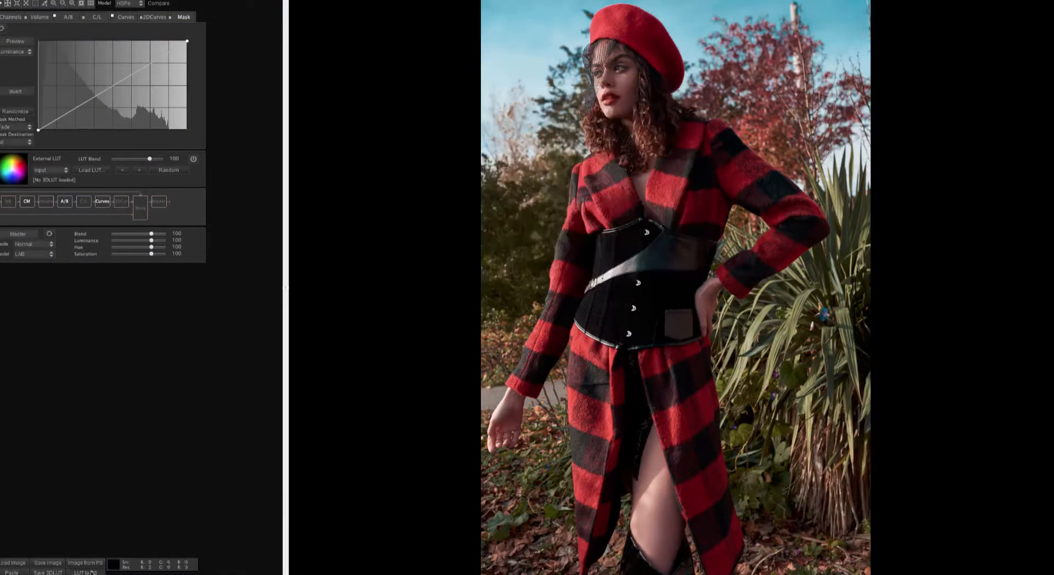
Send the grade to Photoshop as a LUT layer, compare the image with and without it, and set its opacity to 38%.
left_click(91, 572)
left_click(953, 159)
left_click(954, 159)
left_click_drag(1053, 131, 1018, 139)
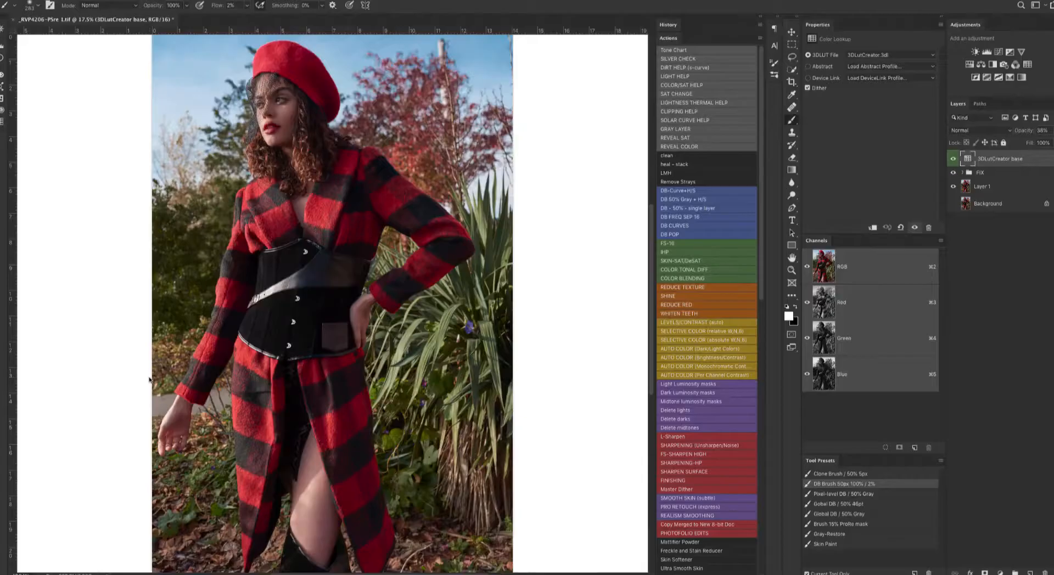
Switch back to 3D LUT Creator, load the 3DLUTs picture folder in the LUT browser, and look through its 3DLUTs subfolder.
key("super+Tab")
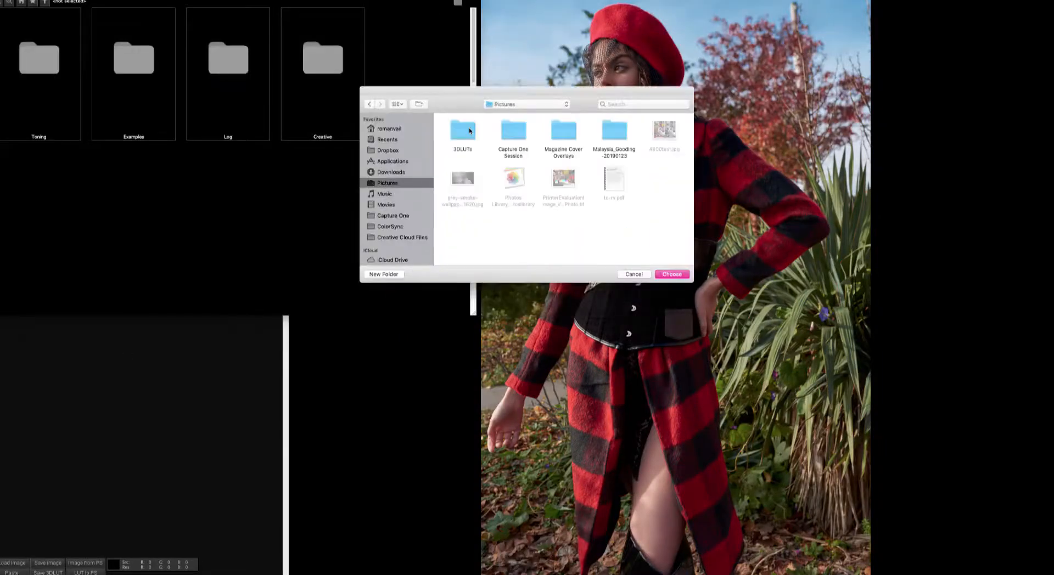
left_click(671, 274)
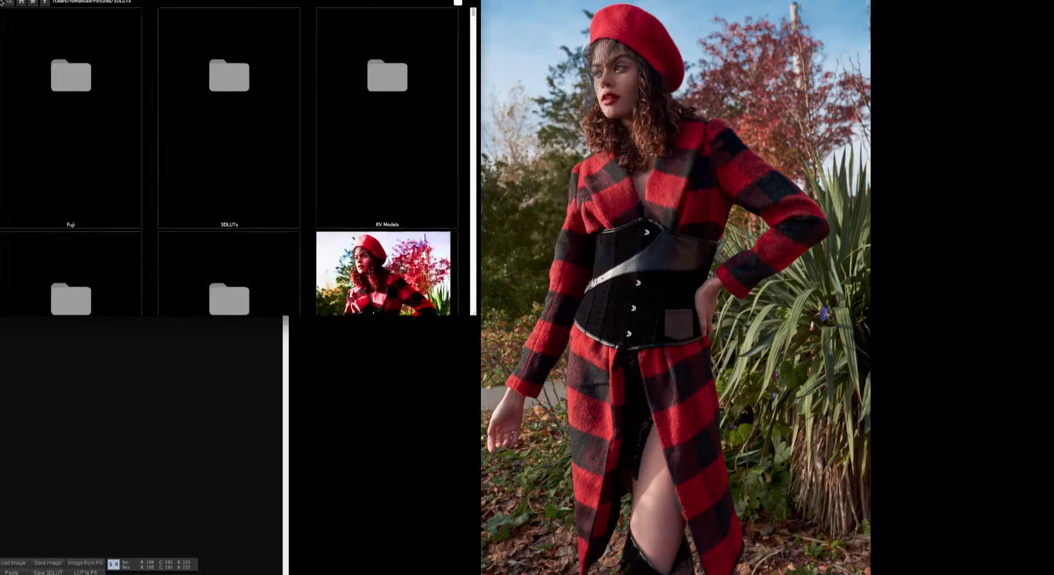
scroll(218, 158, "down", 7)
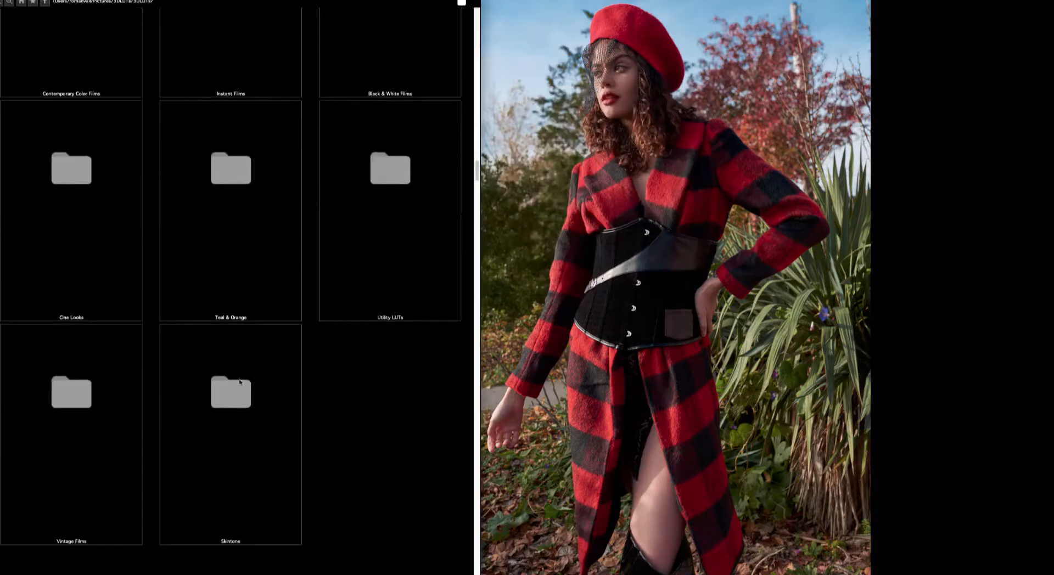
left_click(96, 246)
scroll(96, 246, "down", 1)
left_click(44, 2)
left_click(44, 3)
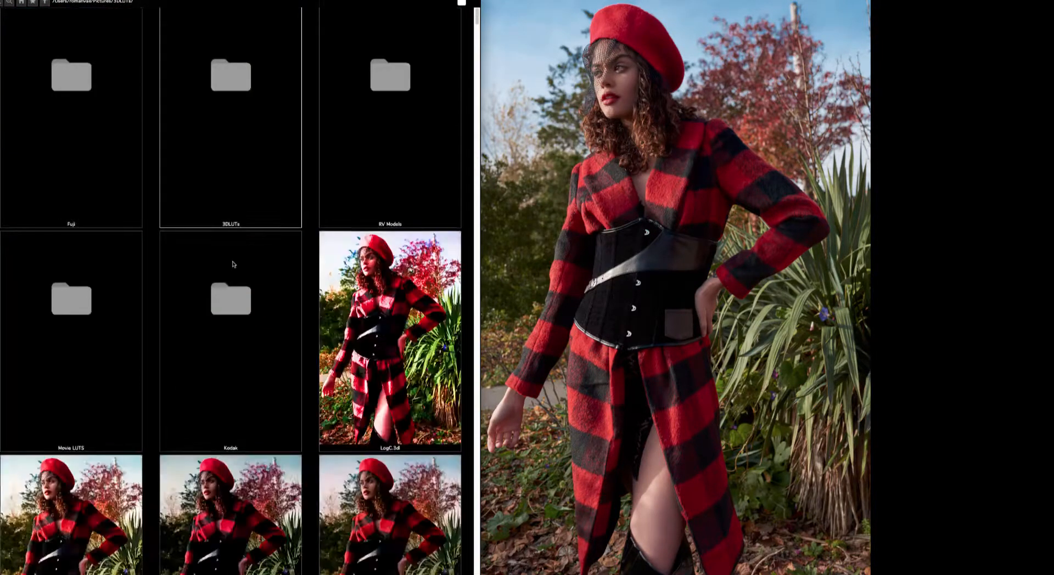
Try LUTs from the Kodak folder and browse the Movie LUTS folder.
left_click(195, 337)
left_click(336, 356)
left_click(45, 2)
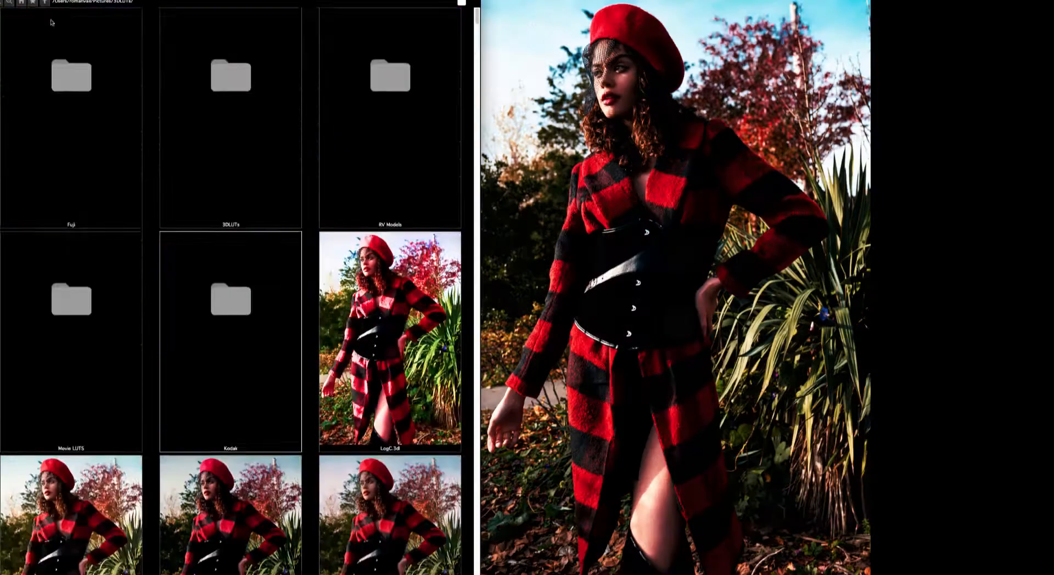
scroll(52, 21, "down", 2)
left_click_drag(477, 63, 476, 16)
double_click(107, 274)
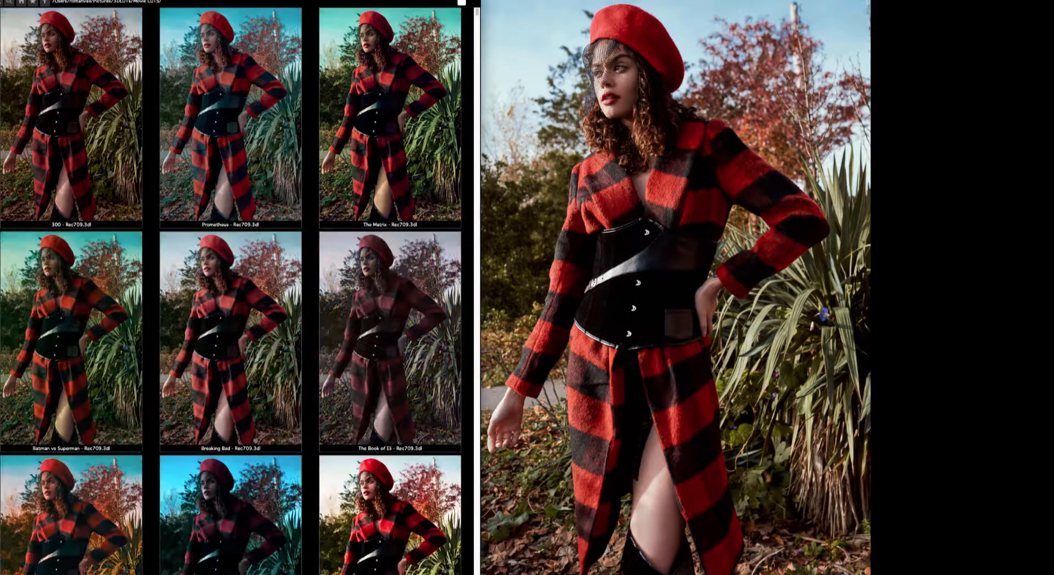
left_click(45, 3)
Apply Calcite Blue.cube from the Contemporary Color Films subfolder of 3DLUTs and send the LUT to Photoshop.
double_click(230, 109)
double_click(108, 265)
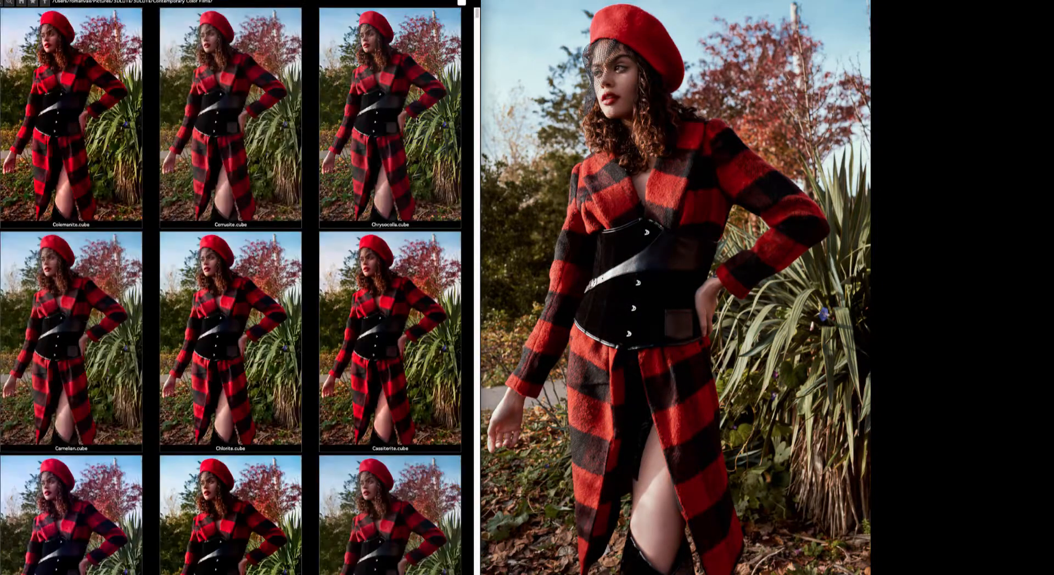
left_click(66, 309)
left_click_drag(476, 14, 477, 251)
left_click(406, 265)
double_click(405, 265)
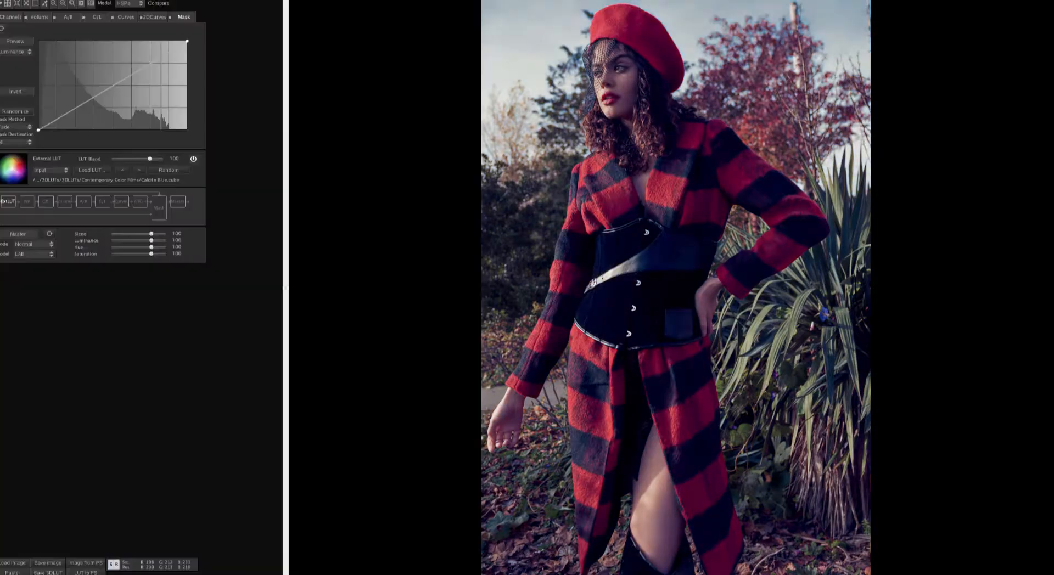
left_click(90, 571)
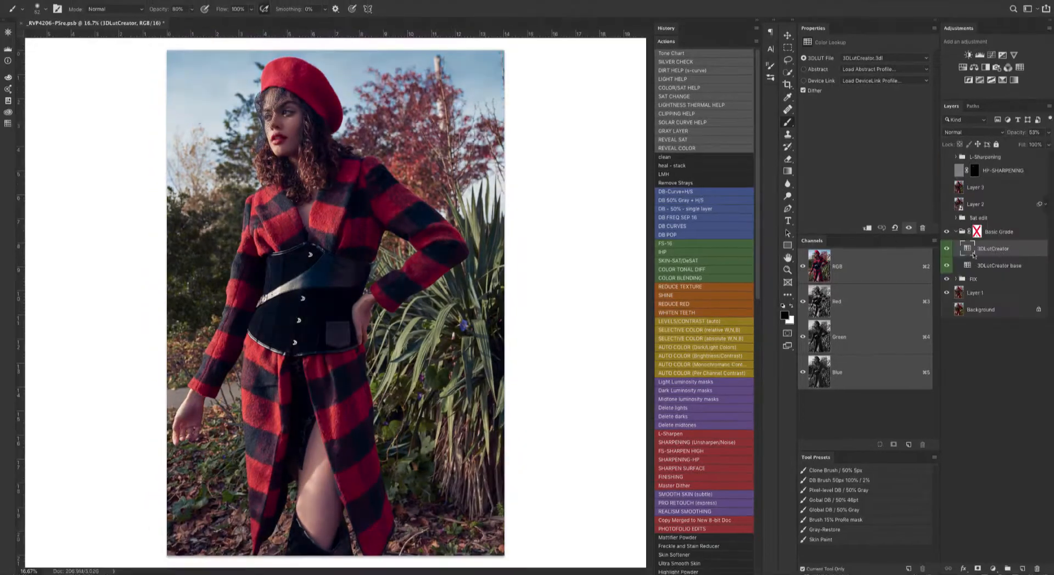
Compare the two 3DLutCreator layers, collapse the Basic Grade group, enable its layer mask and view the mask on its own.
left_click(983, 266)
mouse_move(947, 248)
left_mouse_down()
mouse_move(947, 265)
mouse_move(946, 248)
left_mouse_up()
left_click(955, 233)
left_click(978, 233, "super")
left_click(978, 234, "alt")
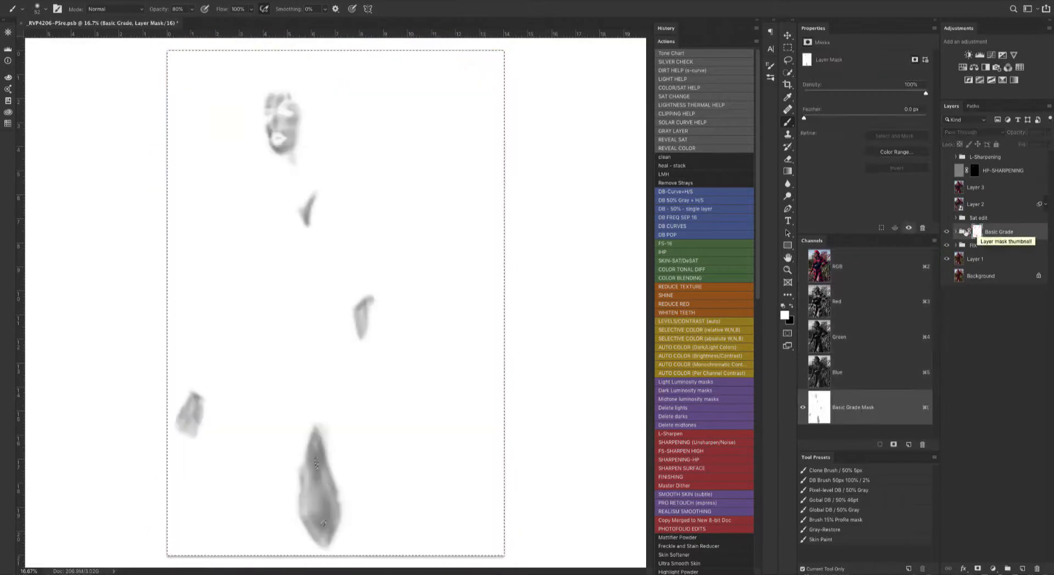
left_click(962, 232)
Examine the adjustment layers in the Sat edit group and the skin layer's Hue/Saturation settings for each color range.
left_click(956, 218)
left_click(1007, 299)
key("alt+bracketright")
key("alt+bracketright")
key("alt+bracketright")
key("alt+bracketright")
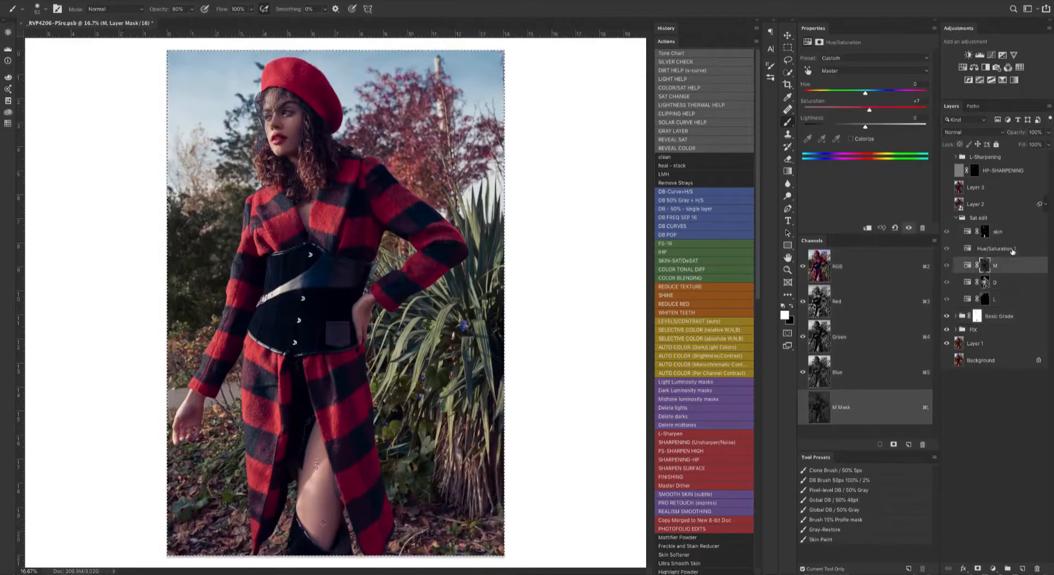
left_click(887, 73)
left_click(887, 80)
left_click(887, 73)
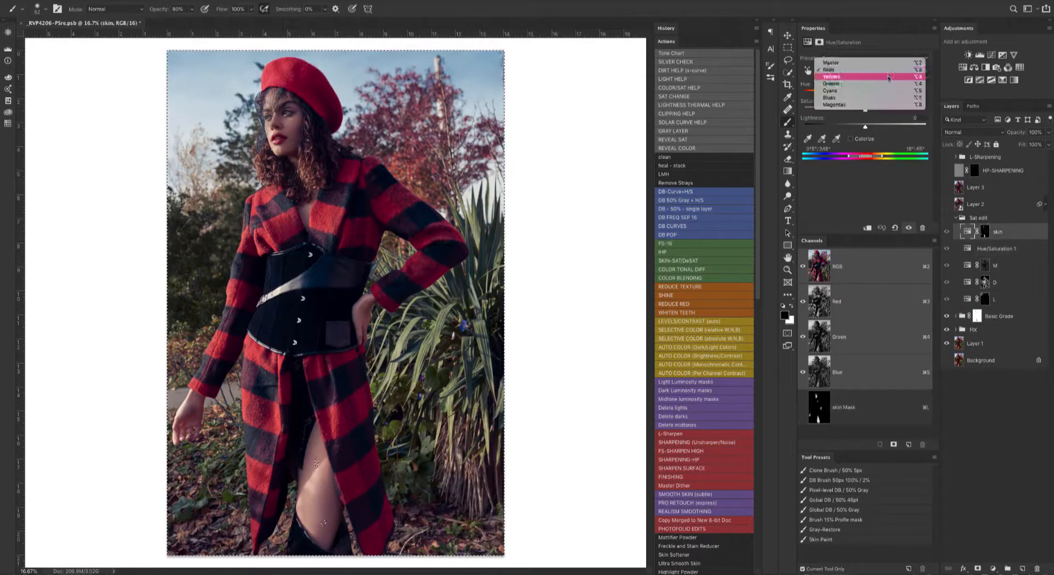
left_click(887, 80)
left_click(886, 73)
left_click(956, 218)
Show the Sat edit group and compare its effect on the face and hair up close.
left_click(947, 217)
left_click_drag(280, 121, 263, 246)
left_click(947, 218)
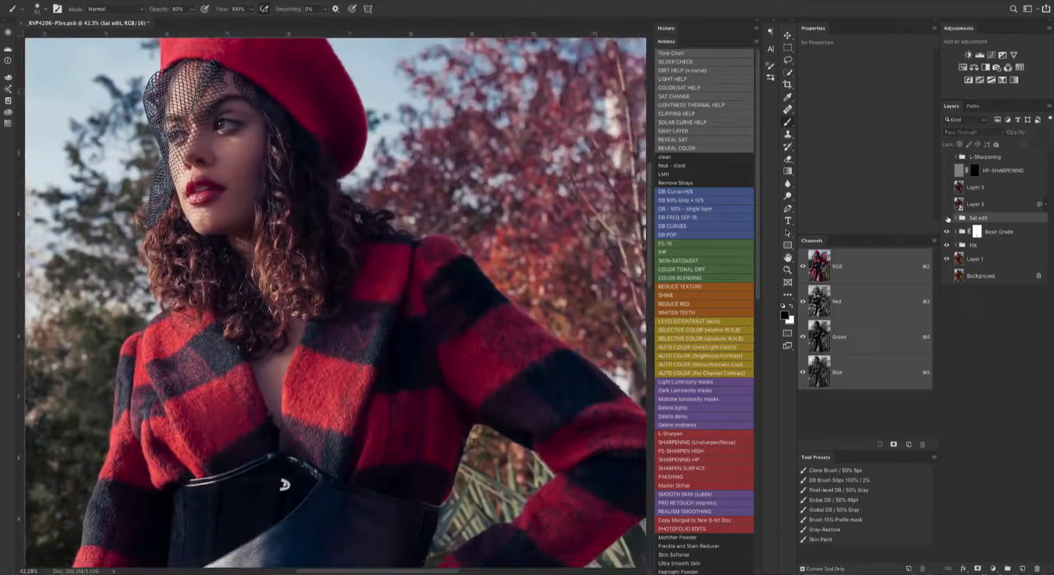
left_click(947, 218)
left_click_drag(323, 352, 331, 212)
left_click_drag(307, 110, 362, 109)
left_click_drag(378, 165, 366, 398)
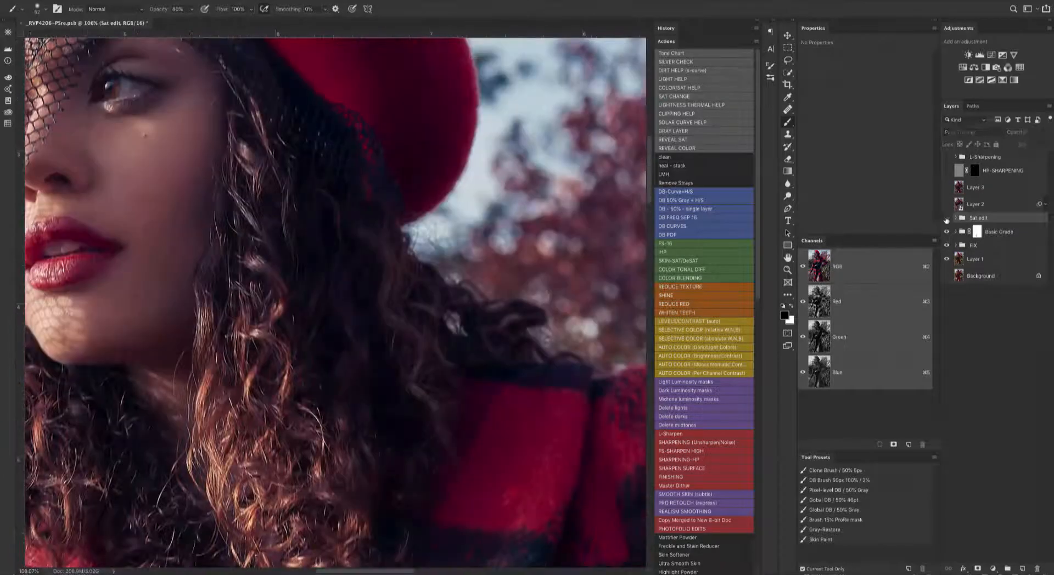
left_click_drag(145, 151, 220, 151)
left_click(946, 218)
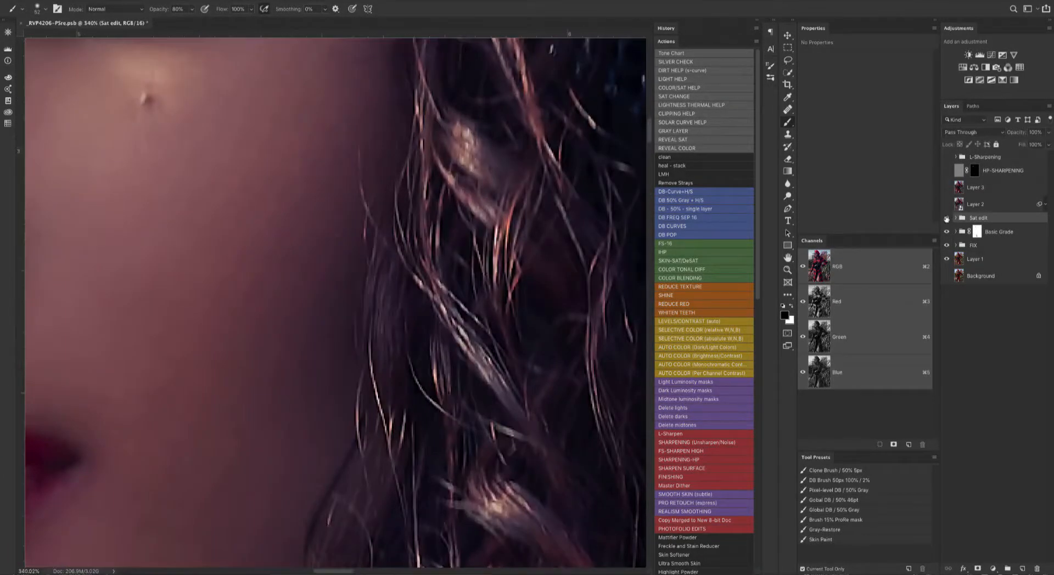
left_click(947, 218)
Clear the selection and show Layer 2, Layer 3, HP-SHARPENING and L-Sharpening, checking their effect on the face.
left_click(948, 205)
key("super+0")
left_click(947, 205)
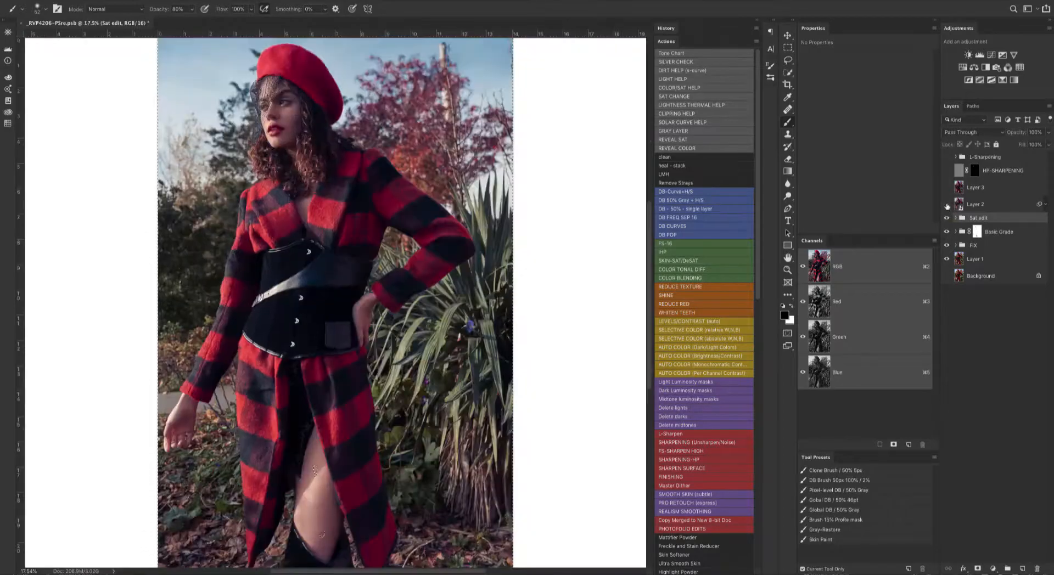
left_click(947, 206)
key("super+d")
left_click(947, 205)
left_click(947, 205)
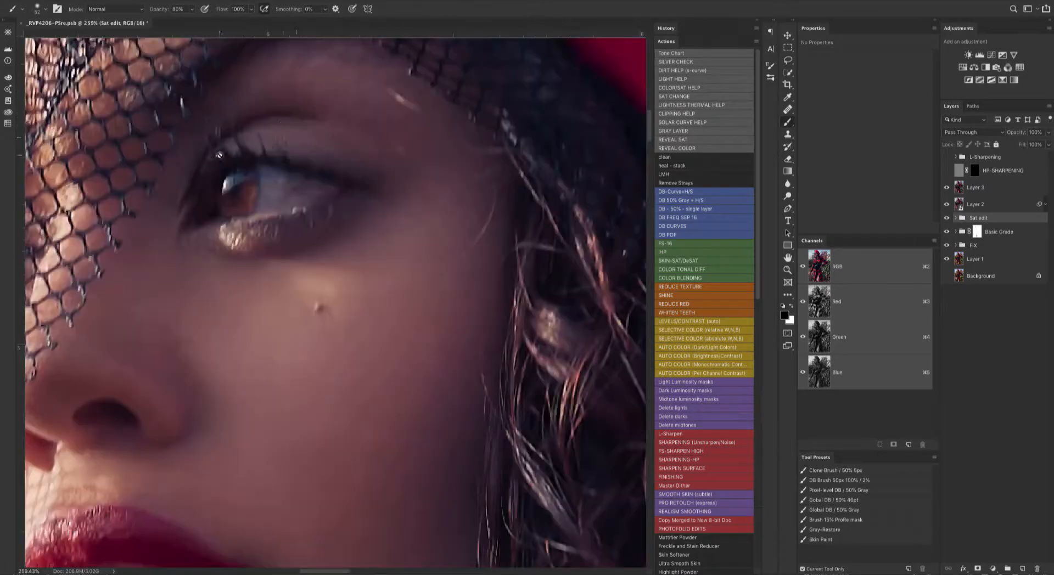
key("v")
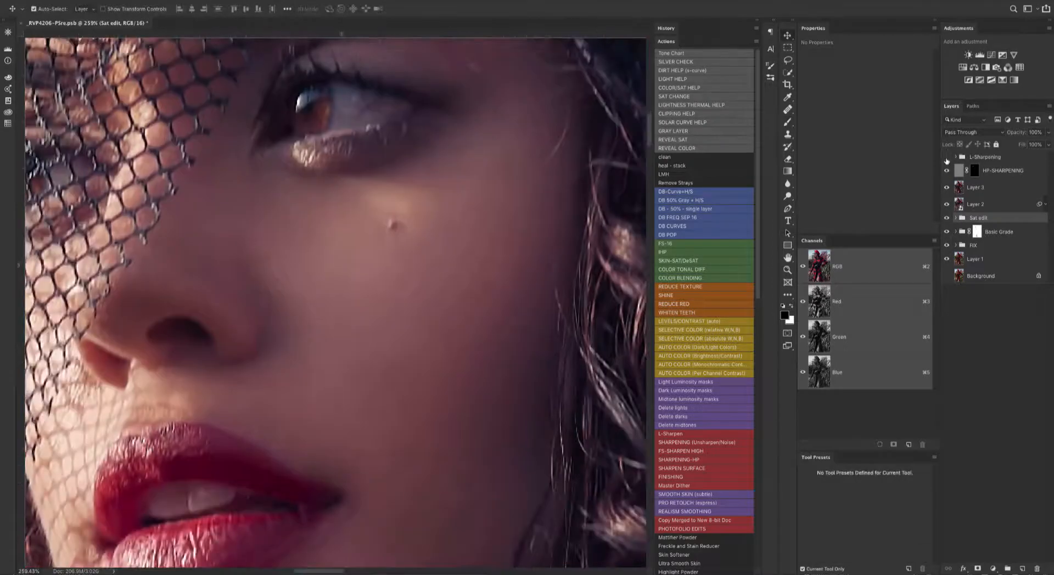
key("ctrl+0")
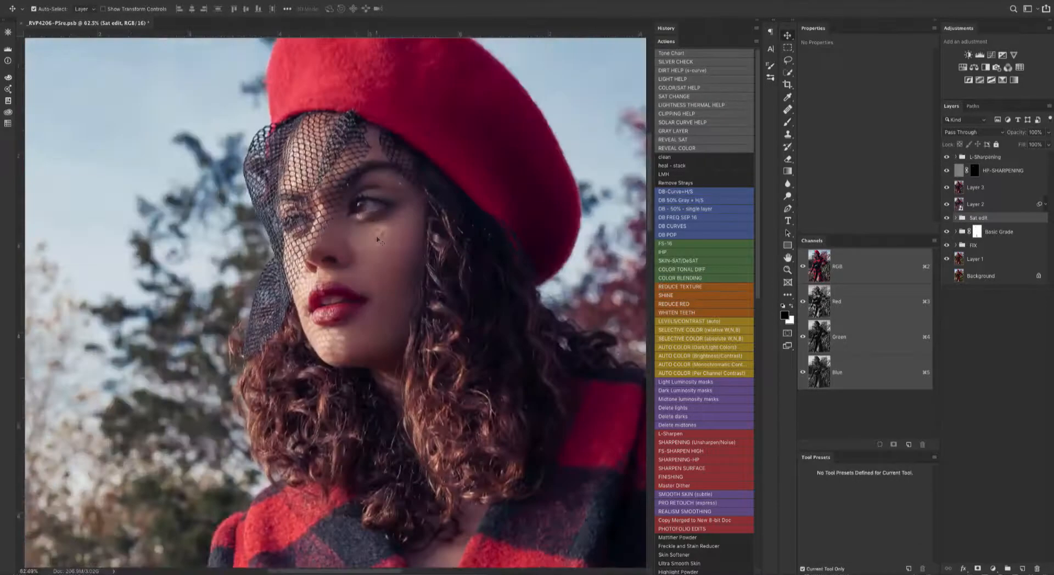
Put Layer 2 into a group named Liquify and collapse it.
left_click(982, 207)
key("super+g")
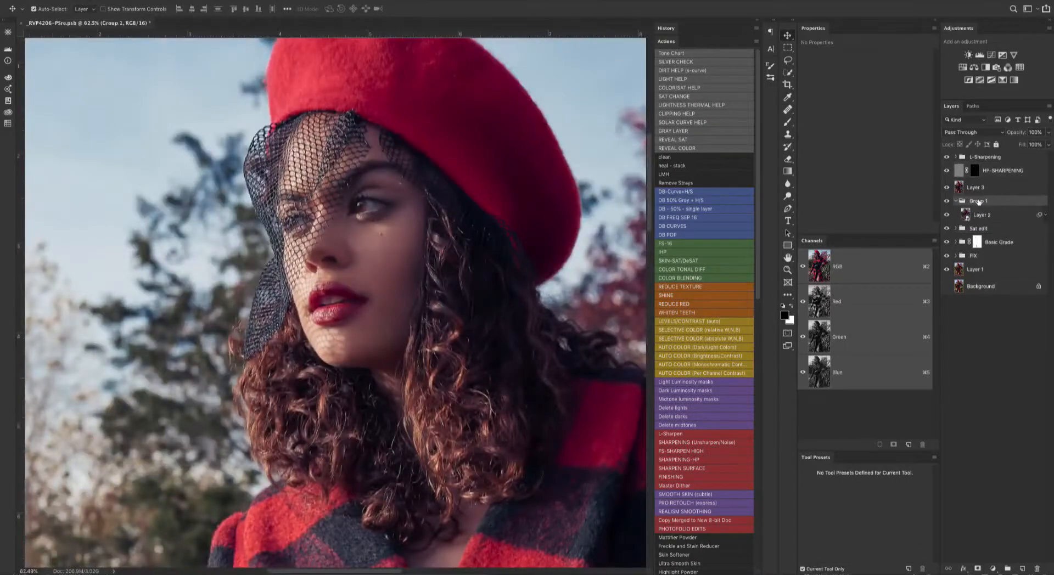
double_click(975, 201)
type("Liquify")
key("Return")
left_click(956, 200)
Put Layer 3 into a group named Stamp and collapse it.
left_click(992, 192)
key("super+g")
double_click(980, 185)
type("Stamp")
key("Return")
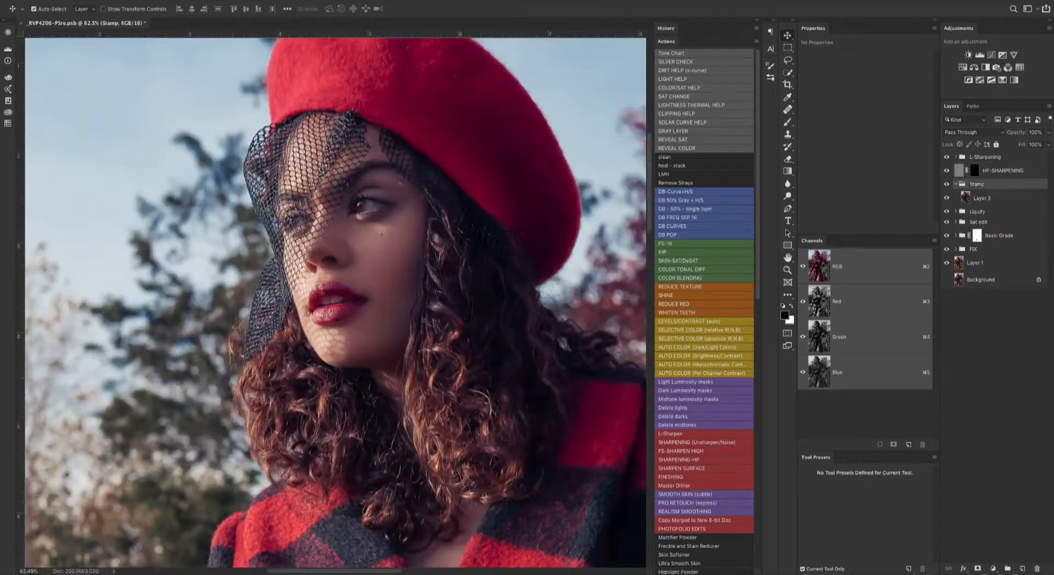
left_click(955, 185)
Group the HP-SHARPENING layer and the L-Sharpening group under the name Sharpening.
left_click(1030, 171)
left_click(1030, 159, "shift")
key("super+g")
double_click(978, 157)
type("Sharp")
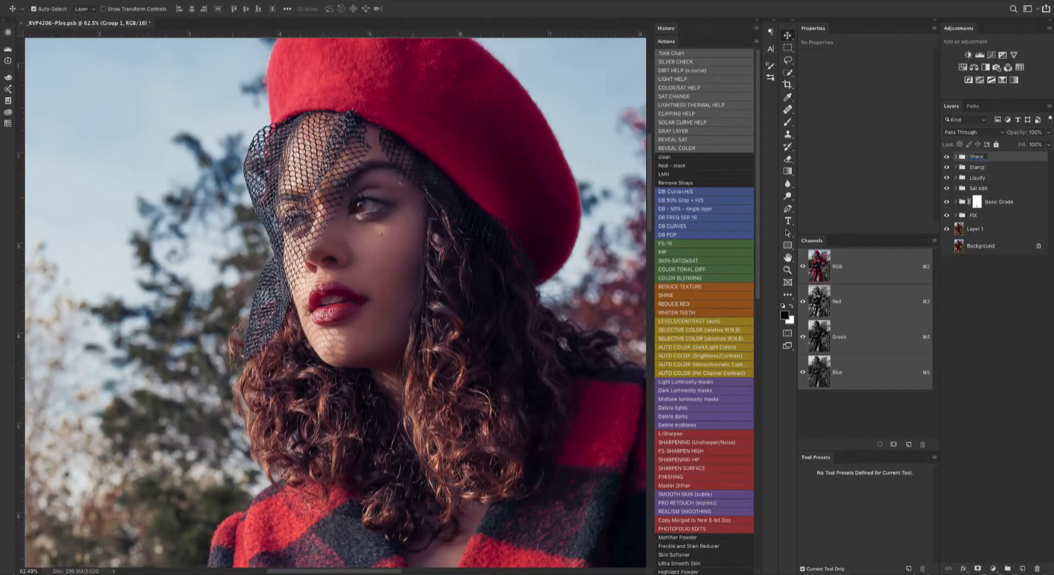
type("ening")
key("Return")
Group Basic Grade and Sat edit together, undo the extra nested group, and name the group COLOR.
left_click(1016, 201)
left_click(1019, 189, "shift")
key("super+g")
key("super+g")
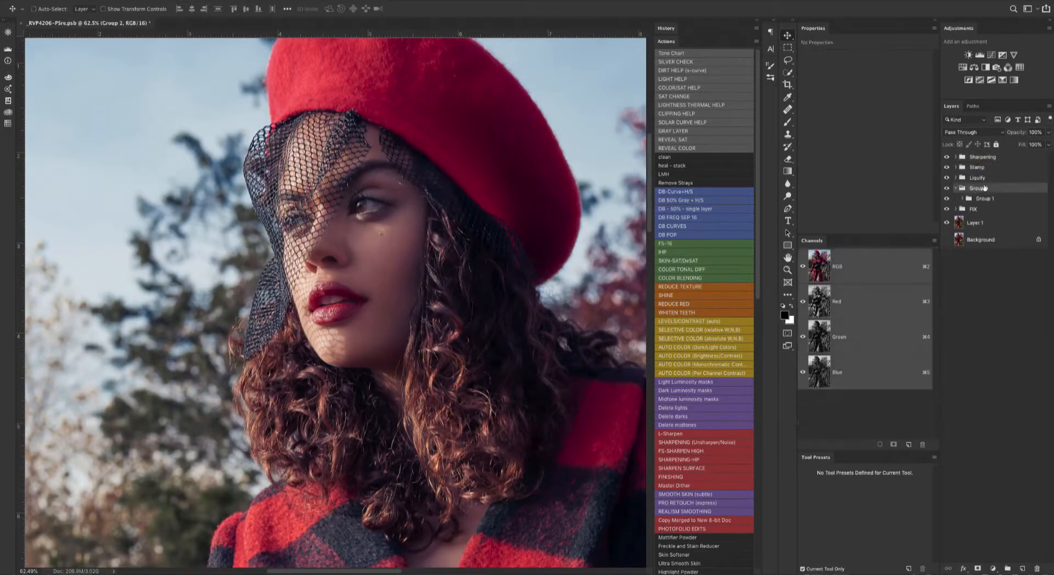
key("super+z")
double_click(974, 188)
type("COLOR")
key("Return")
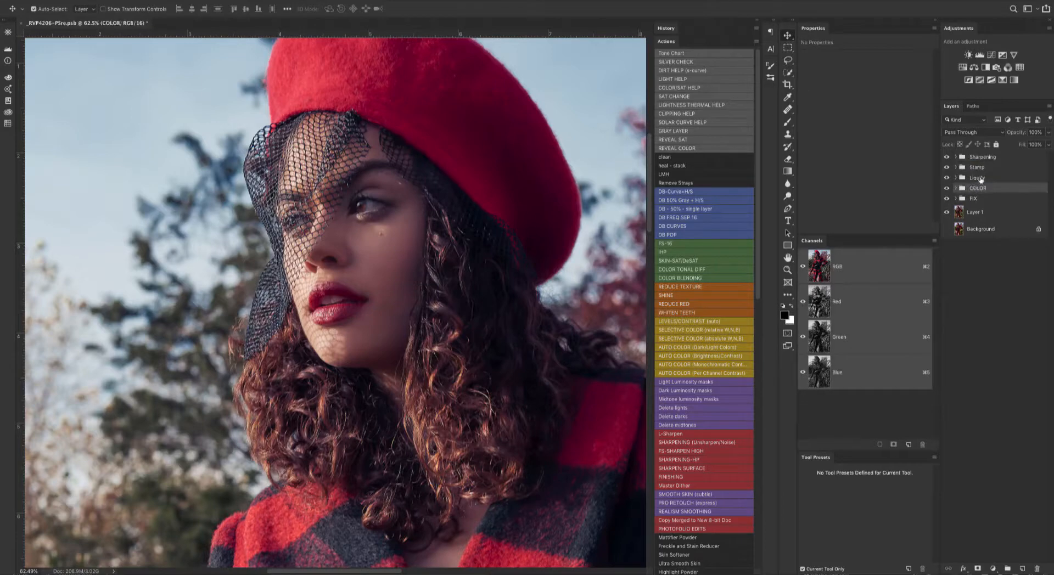
Group Liquify and Stamp together under the name ADJ.
left_click(981, 179)
left_click(989, 168, "shift")
key("super+g")
double_click(977, 167)
type("ADJ")
key("Return")
Compare the original background with the full retouch by turning all layers back on, and select the Sharpening group.
left_click(946, 219, "alt")
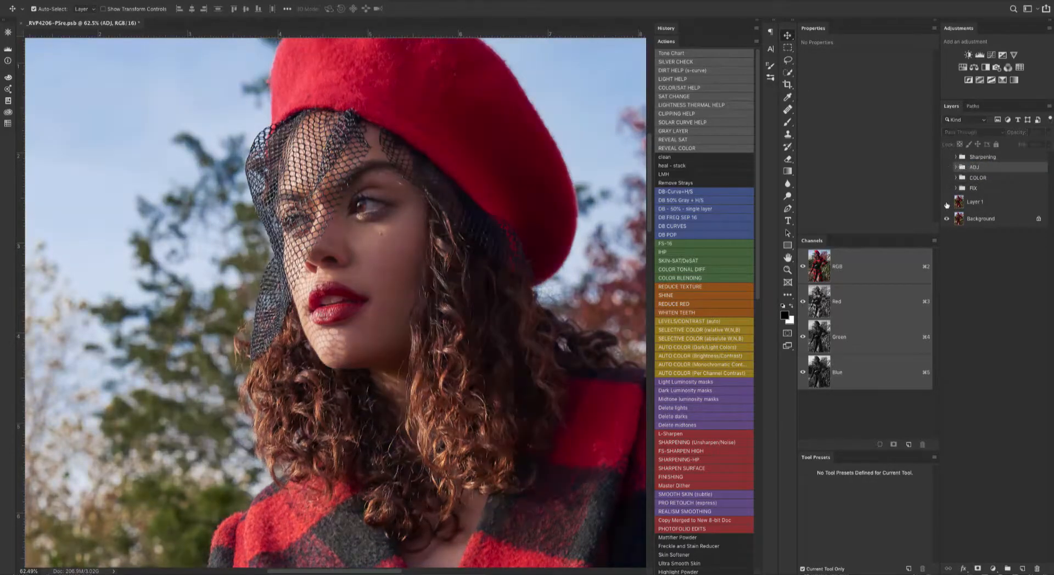
left_click_drag(947, 205, 948, 158)
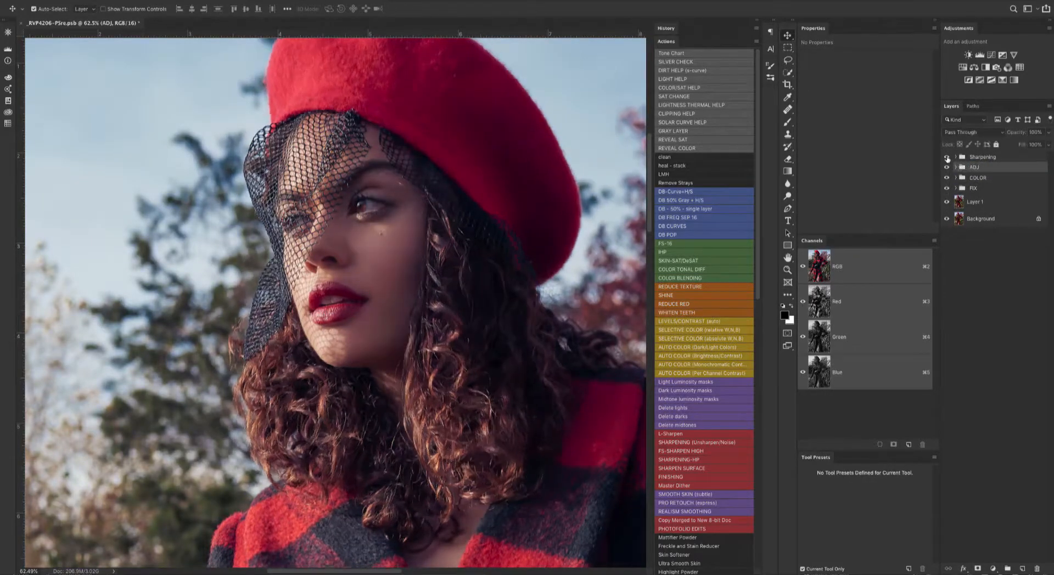
left_click(981, 158)
key("super+0")
Save the document in Large Document Format with its layers, replacing the existing _RVP4206-PSre.psb file.
left_click(69, 1)
left_click(91, 94)
left_click(678, 282)
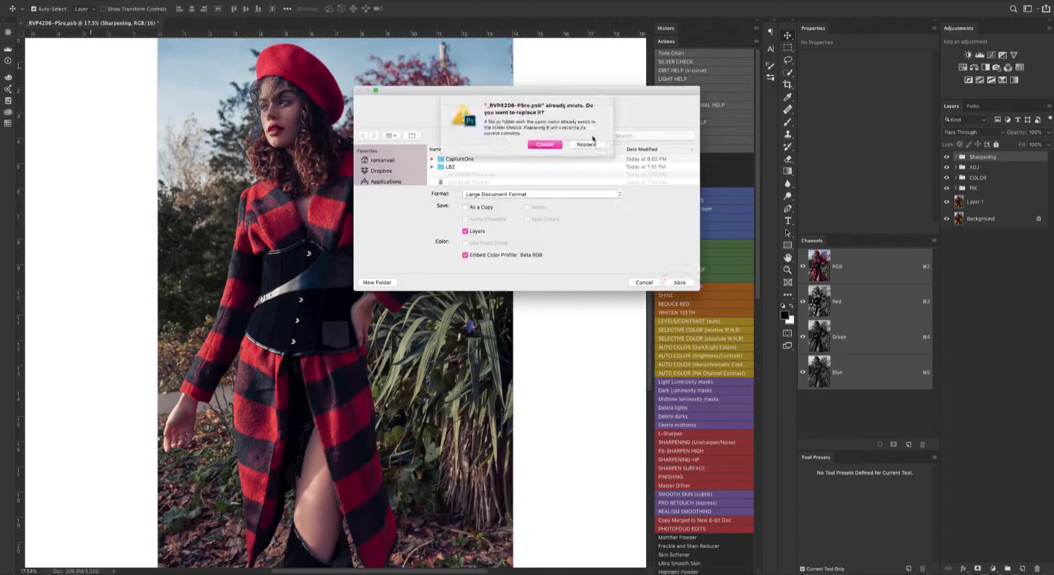
left_click(590, 144)
left_click(635, 248)
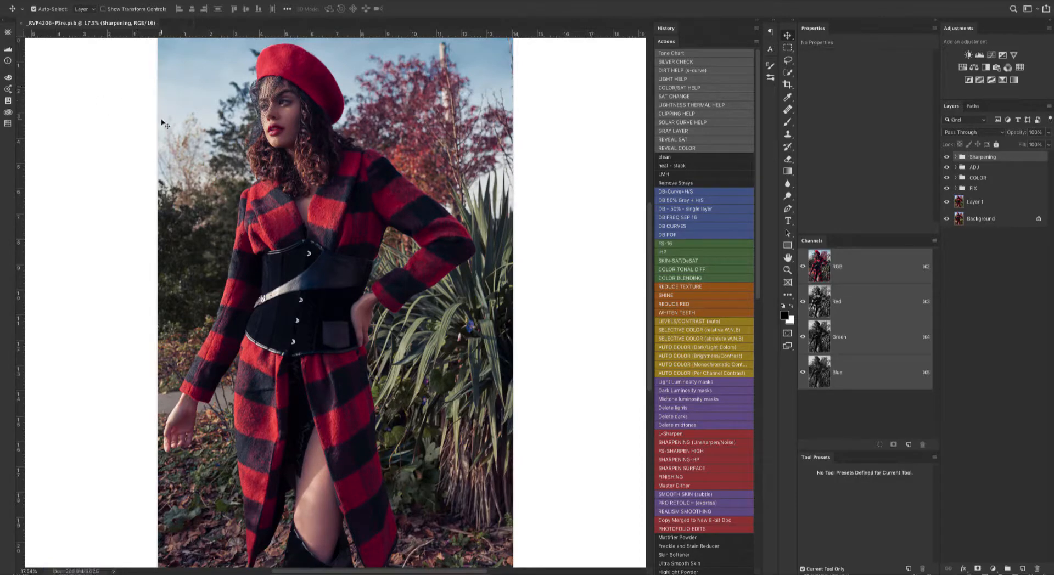
Run the SILVER CHECK action above the Sharpening group, hide its Invert layer, and inspect the face up close.
left_click(978, 200)
left_click(677, 63)
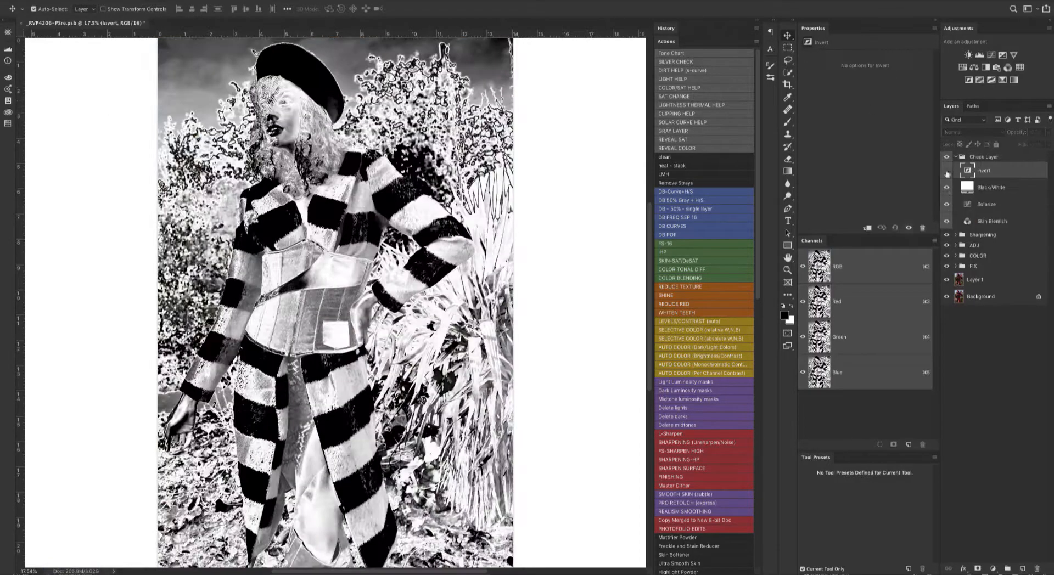
key("super+minus")
key("super+minus")
key("super+minus")
key("super+minus")
scroll(322, 246, "up", 10)
scroll(322, 246, "up", 5)
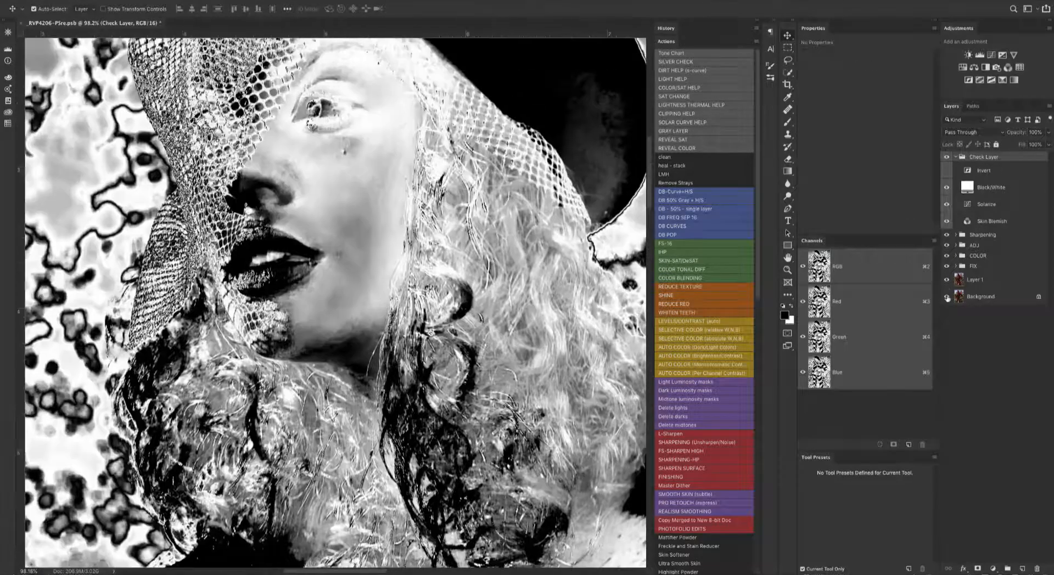
Compare the retouching groups with the original through the check layers, view the check inverted, and hide the Check Layer group.
left_click_drag(947, 235, 946, 280)
left_click(955, 245)
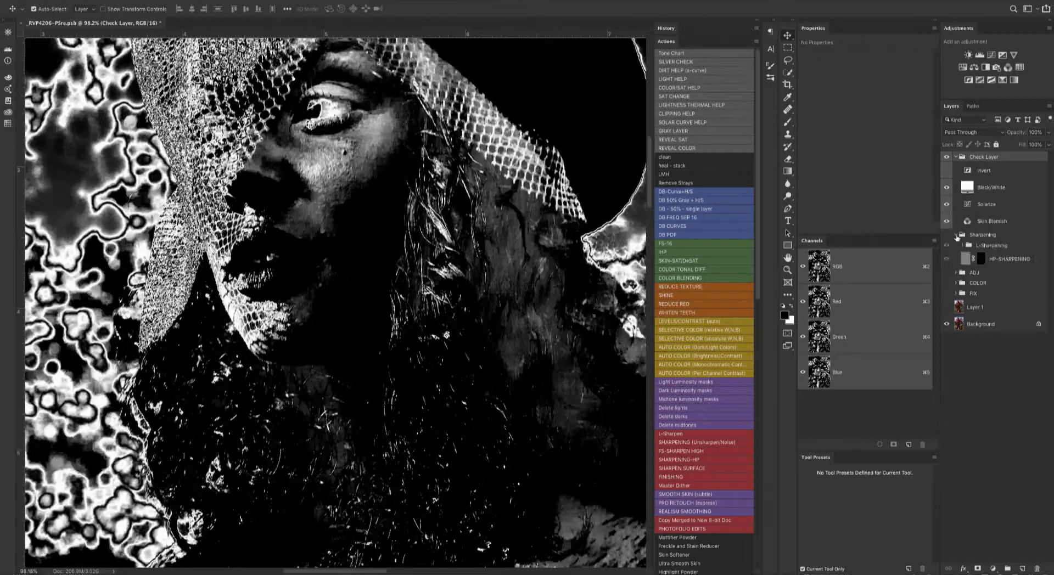
left_click(947, 245)
left_click(947, 170)
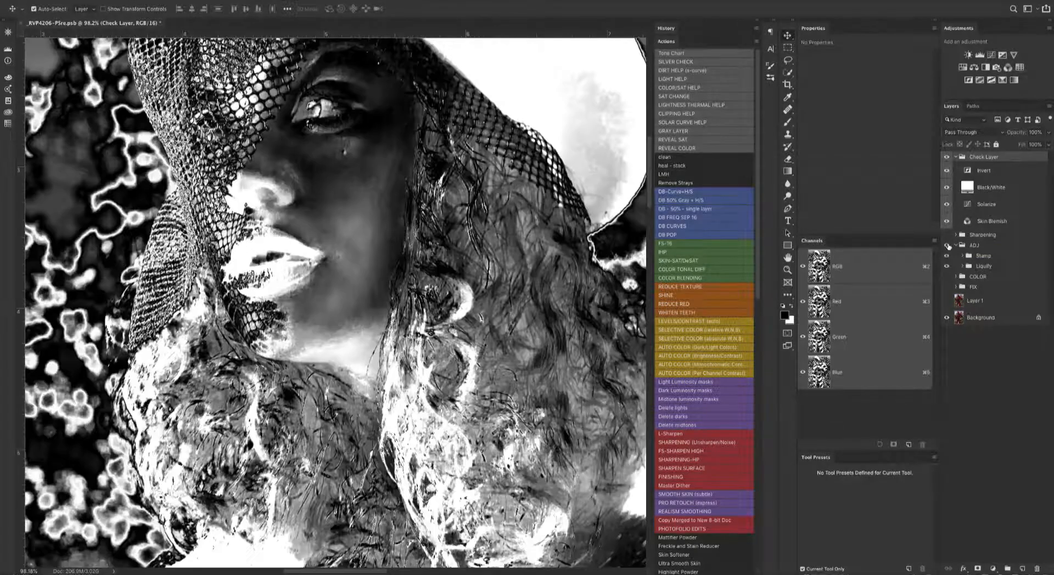
left_click(946, 171)
left_click(947, 158)
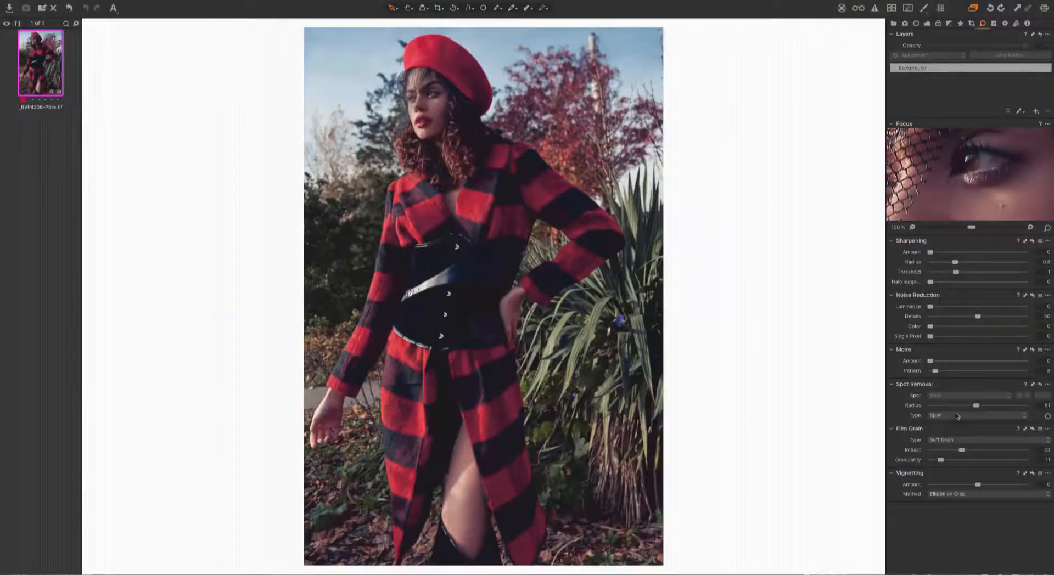
Switch to Capture One and compare the coat's shoulder up close with and without the Soft Grain film grain.
scroll(686, 314, "up", 5)
left_click_drag(686, 314, 628, 327)
scroll(628, 328, "down", 4)
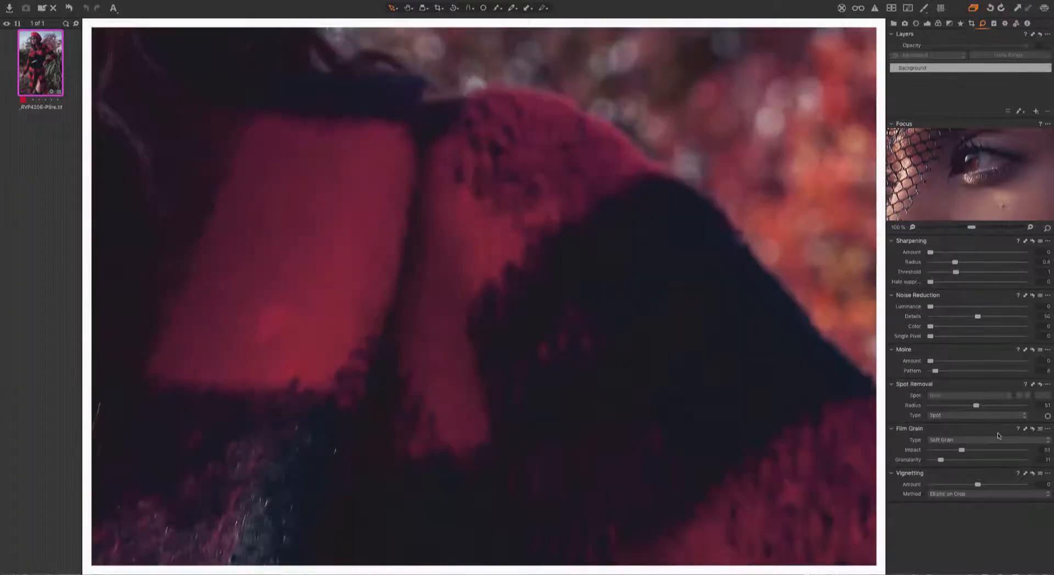
left_click(1033, 430, "alt")
left_click(1033, 429, "alt")
Review the JPEG process recipe and output naming, fit the whole photo in view, and return to the sharpening and grain settings.
left_click(1005, 23)
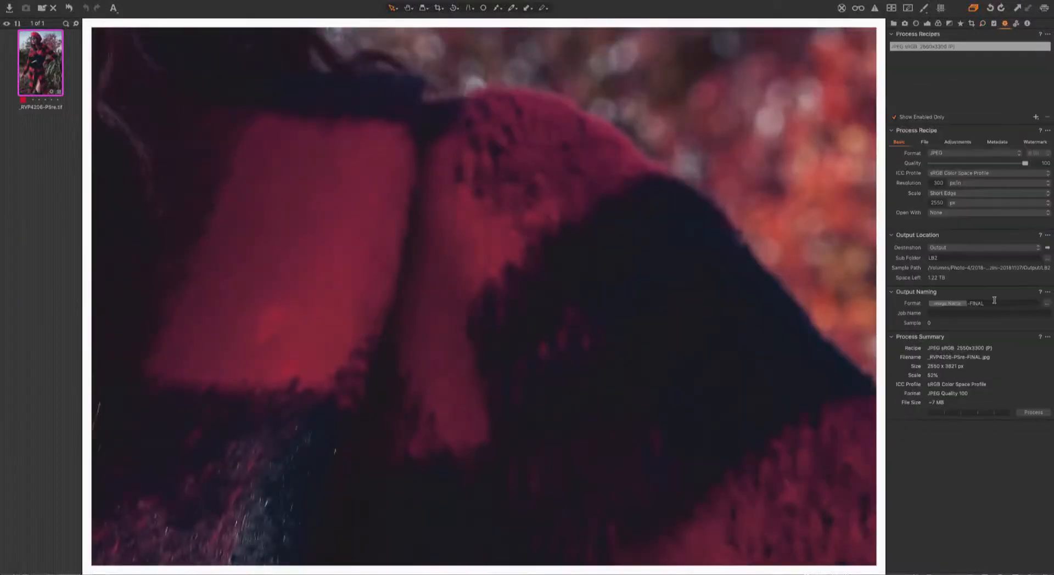
double_click(466, 294)
left_click(982, 23)
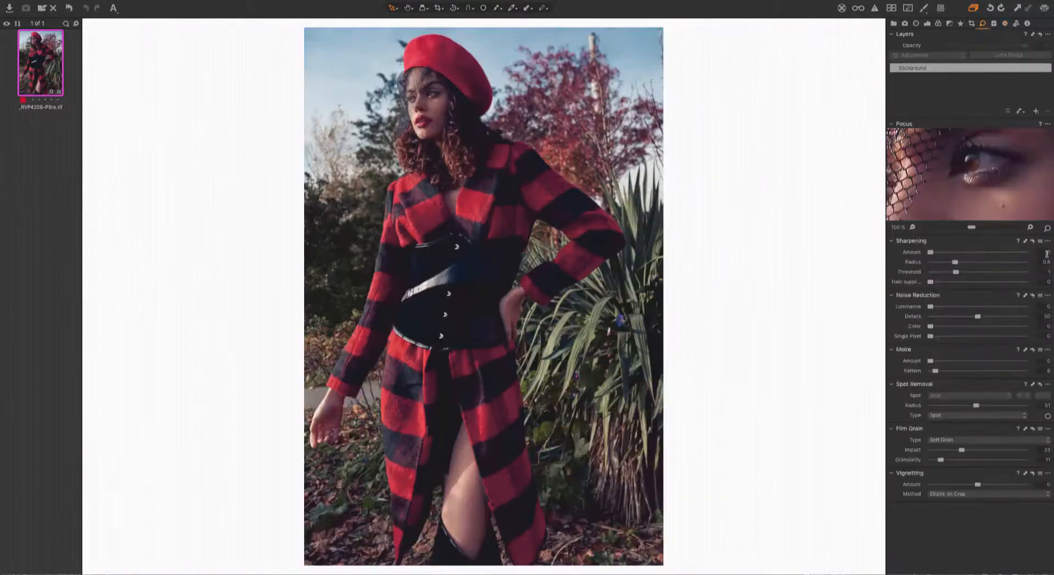